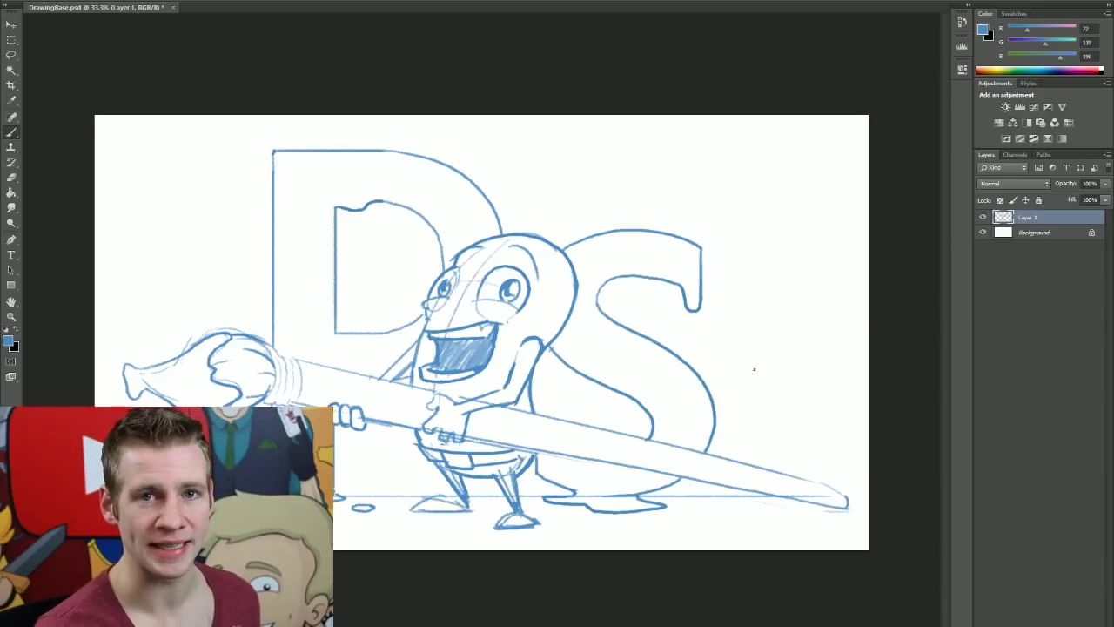
# Step: Fade the blue sketch layer to low opacity and add a new Layer 2 beneath it
pyautogui.moveTo(1105, 183); pyautogui.dragTo(1066, 203)
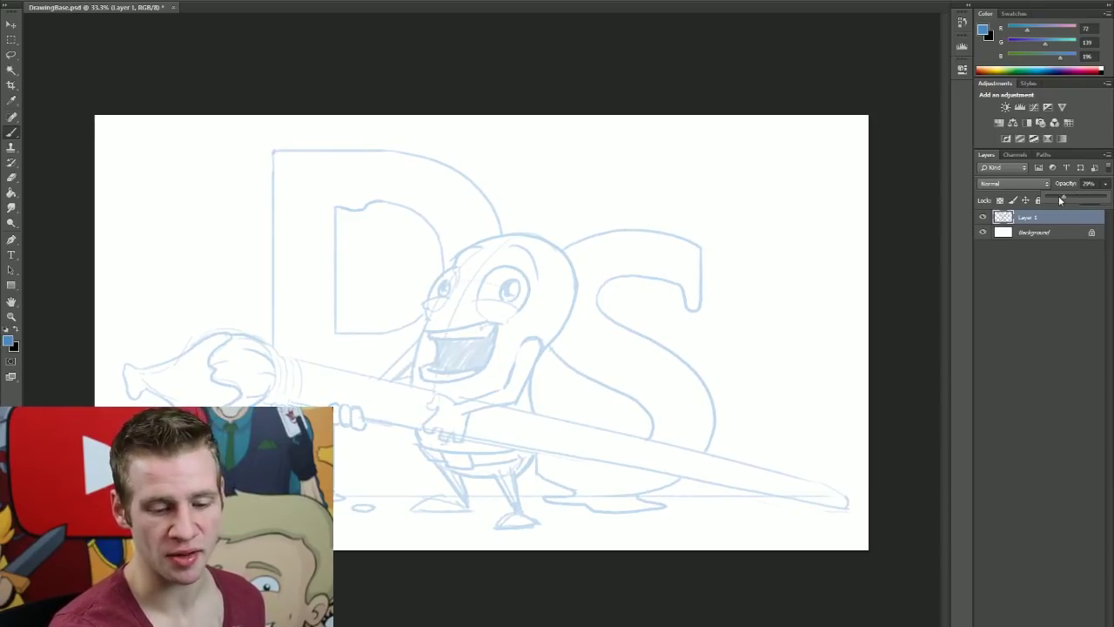
pyautogui.click(1053, 231)
pyautogui.click(1033, 620)
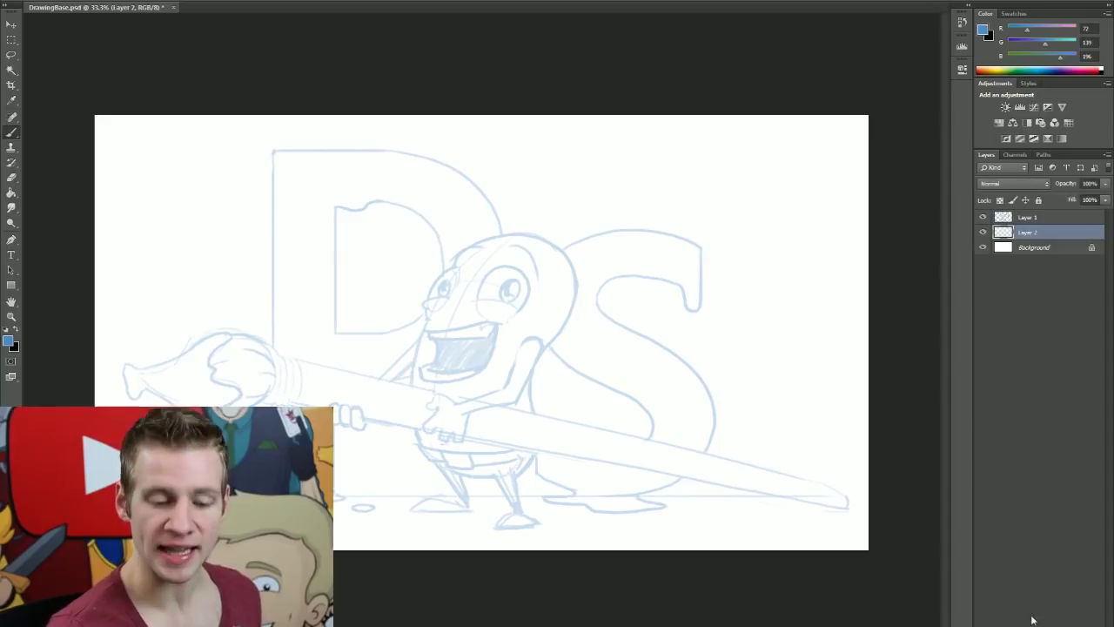
pyautogui.scroll(1, 490, 366)
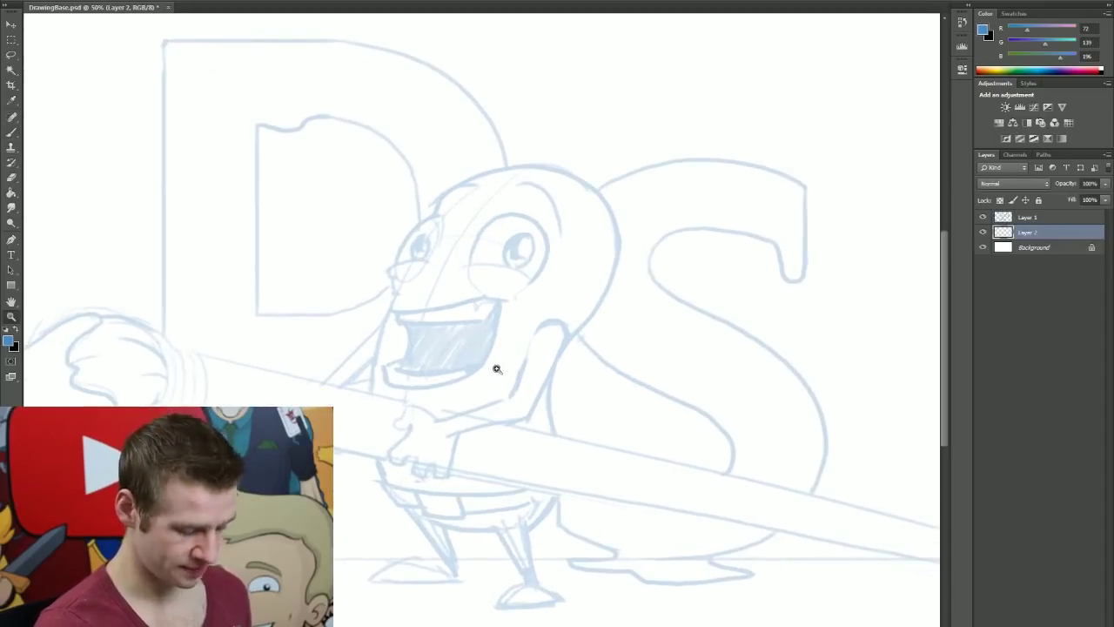
pyautogui.scroll(1, 496, 369)
# Step: Set a muted grey as the Brush paint colour, discarding a test stroke
pyautogui.click(492, 214)
pyautogui.moveTo(492, 214)
pyautogui.mouseDown()
pyautogui.moveTo(595, 340)
pyautogui.moveTo(561, 341)
pyautogui.mouseUp()
pyautogui.hotkey('ctrl', 'z')
pyautogui.press('i')
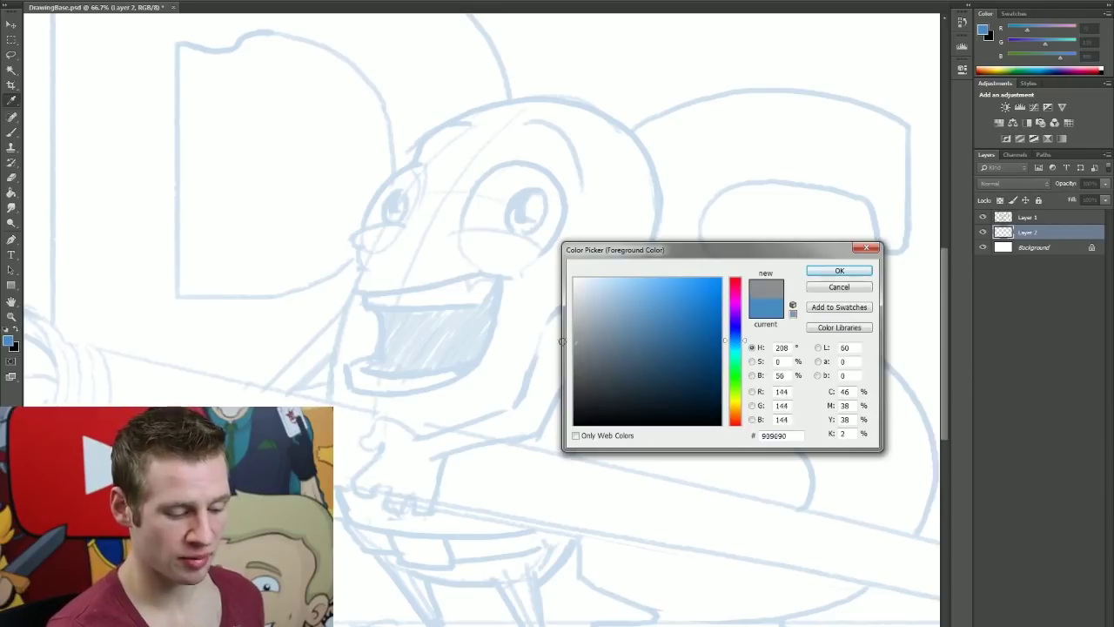
pyautogui.moveTo(735, 340); pyautogui.dragTo(736, 364)
pyautogui.moveTo(592, 323); pyautogui.dragTo(599, 335)
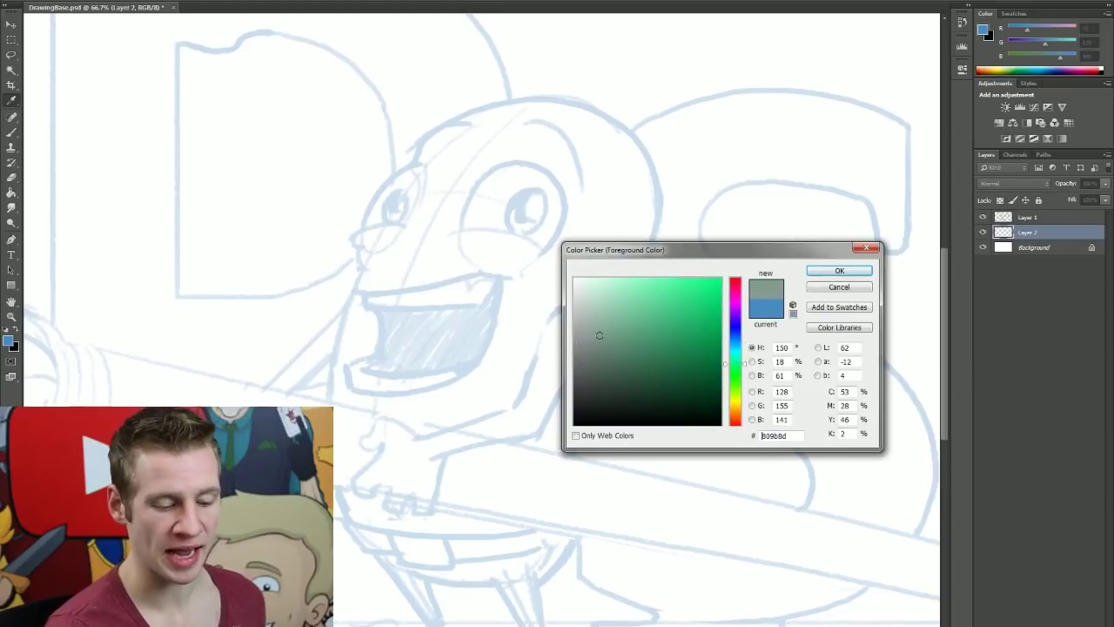
pyautogui.click(841, 272)
pyautogui.press('b')
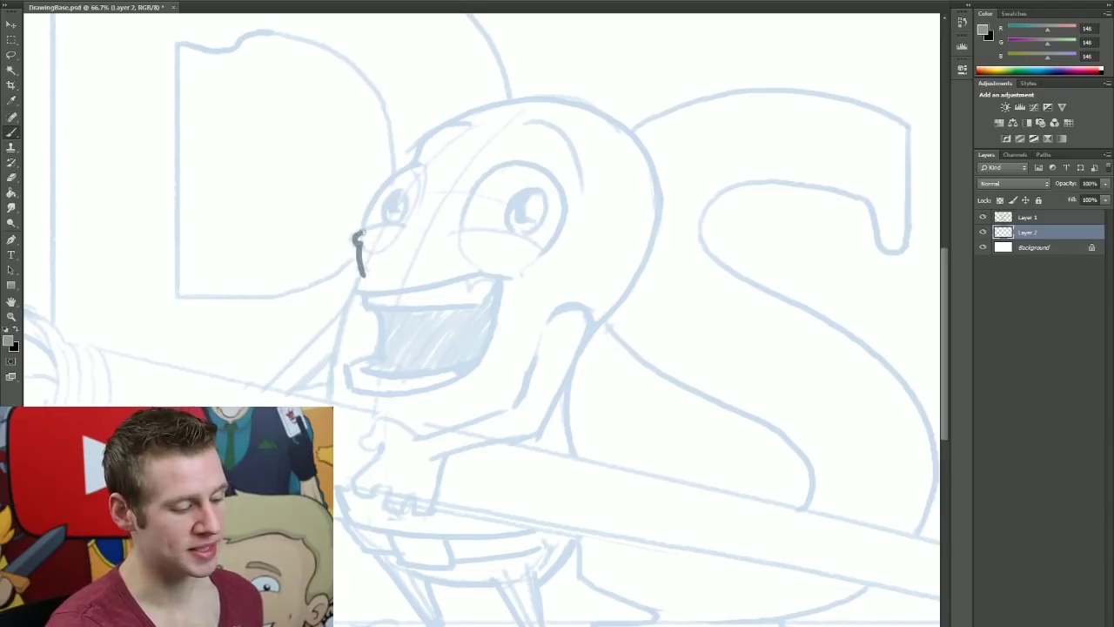
# Step: Trace the grey outline around the head, chin, arm and body gap
pyautogui.moveTo(364, 220)
pyautogui.mouseDown()
pyautogui.moveTo(425, 152)
pyautogui.moveTo(584, 108)
pyautogui.mouseUp()
pyautogui.hotkey('ctrl', 'z')
pyautogui.moveTo(425, 134)
pyautogui.mouseDown()
pyautogui.moveTo(522, 99)
pyautogui.moveTo(651, 190)
pyautogui.moveTo(655, 218)
pyautogui.mouseUp()
pyautogui.hotkey('ctrl', 'z')
pyautogui.moveTo(425, 134)
pyautogui.mouseDown()
pyautogui.moveTo(601, 107)
pyautogui.moveTo(657, 213)
pyautogui.moveTo(541, 434)
pyautogui.mouseUp()
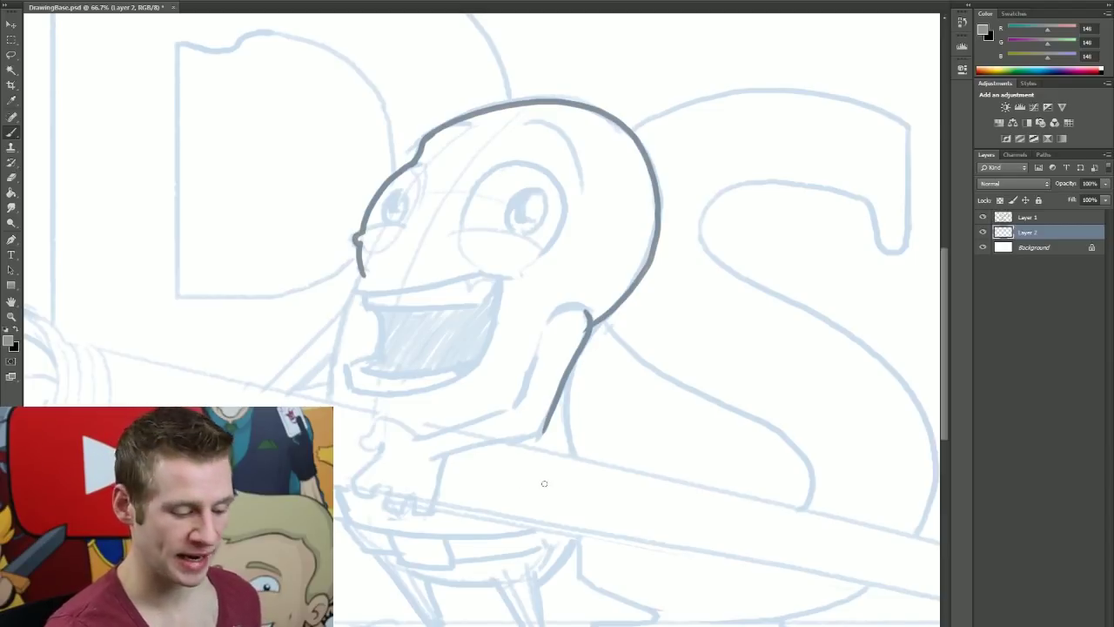
pyautogui.moveTo(544, 483); pyautogui.dragTo(692, 438)
pyautogui.moveTo(505, 228)
pyautogui.mouseDown()
pyautogui.moveTo(402, 352)
pyautogui.moveTo(479, 310)
pyautogui.moveTo(477, 359)
pyautogui.mouseUp()
pyautogui.moveTo(477, 359); pyautogui.dragTo(429, 349)
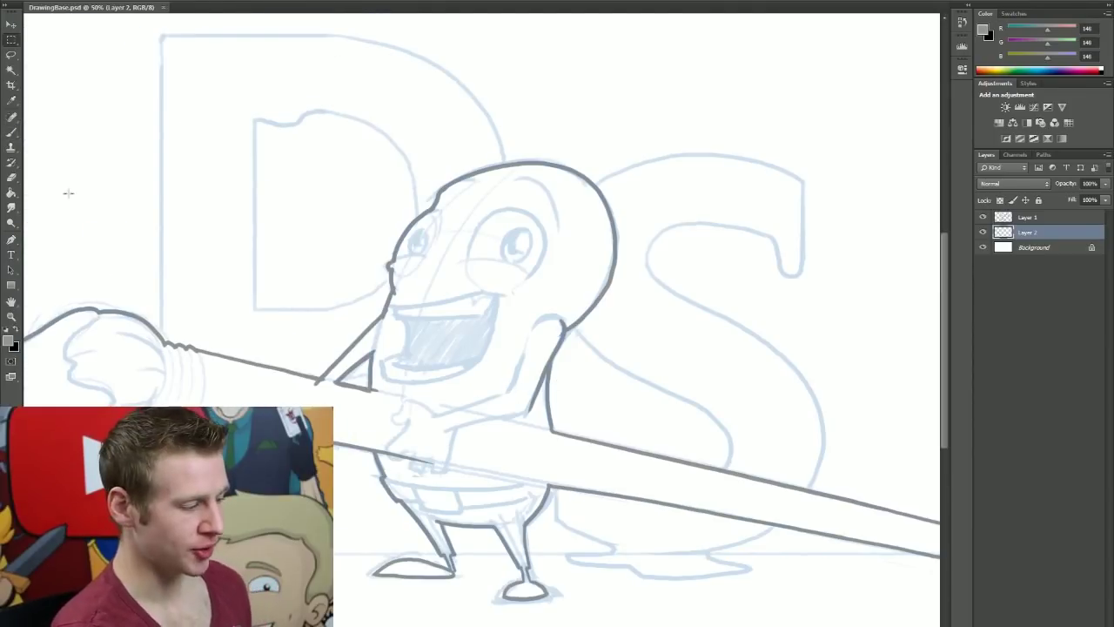
# Step: Magic-Wand the white outside, invert and expand the selection, fill it with grey, then deselect
pyautogui.click(10, 71)
pyautogui.click(736, 433)
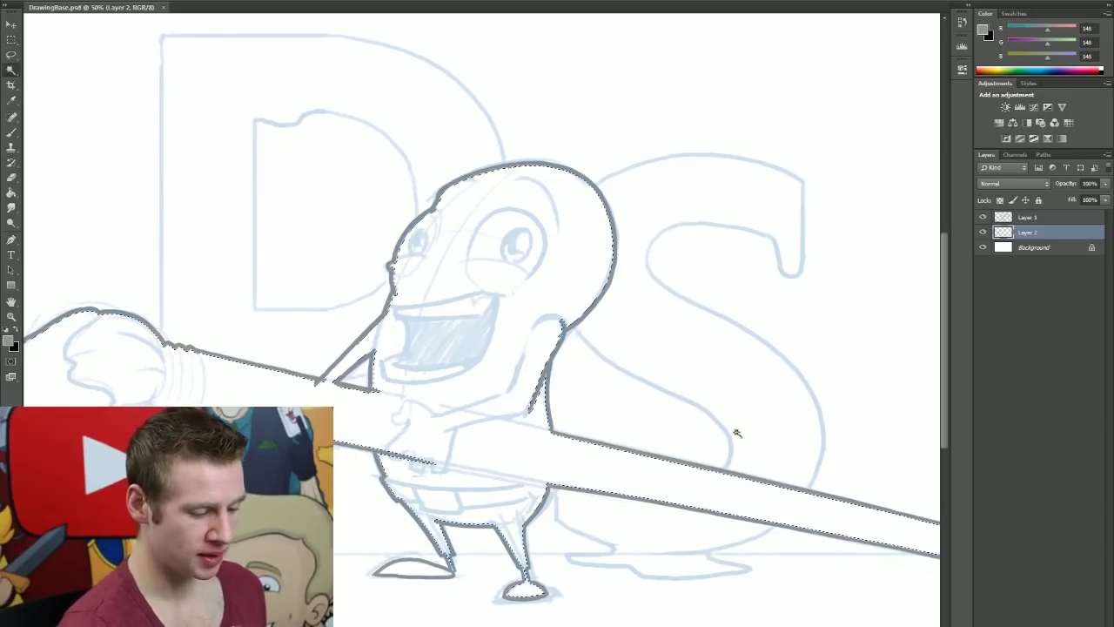
pyautogui.press('m')
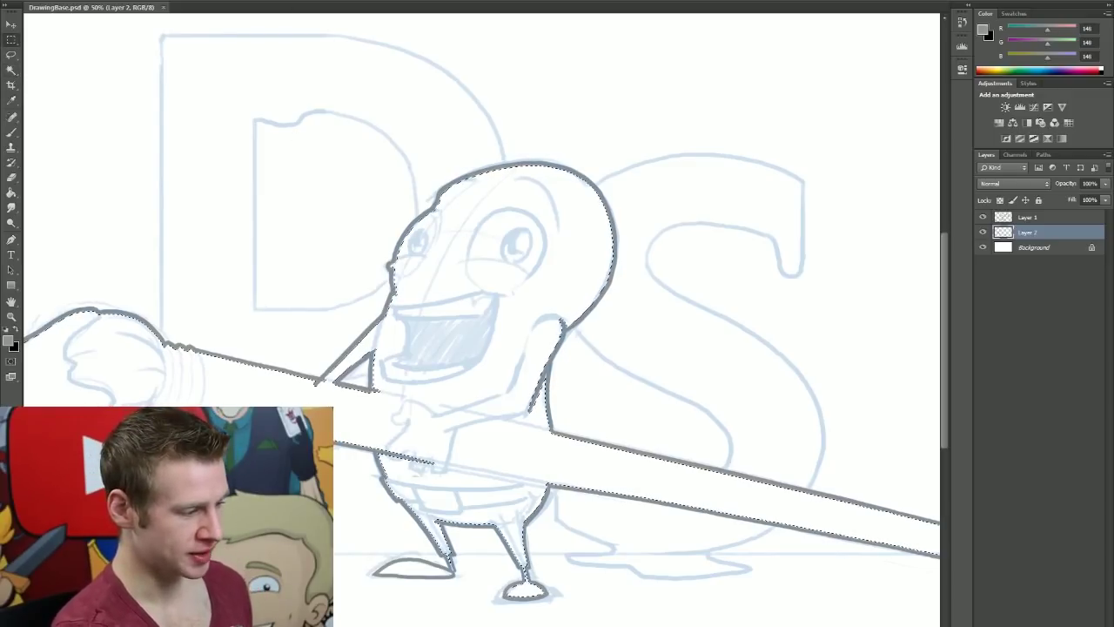
pyautogui.click(165, 0)
pyautogui.moveTo(193, 201)
pyautogui.click(104, 134)
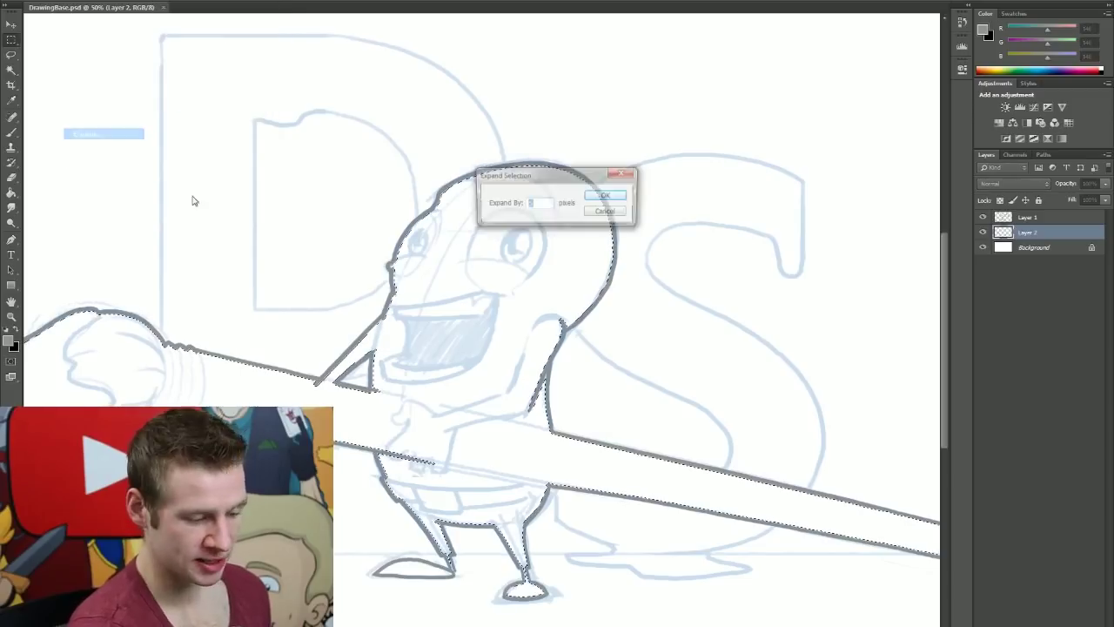
pyautogui.click(607, 211)
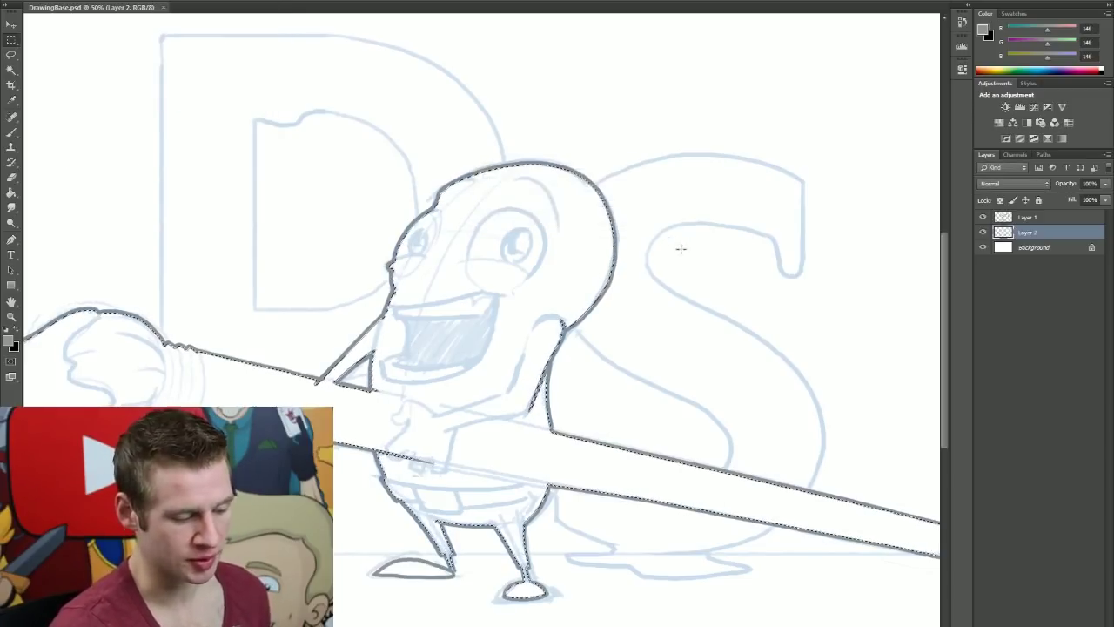
pyautogui.rightClick(535, 296)
pyautogui.click(577, 461)
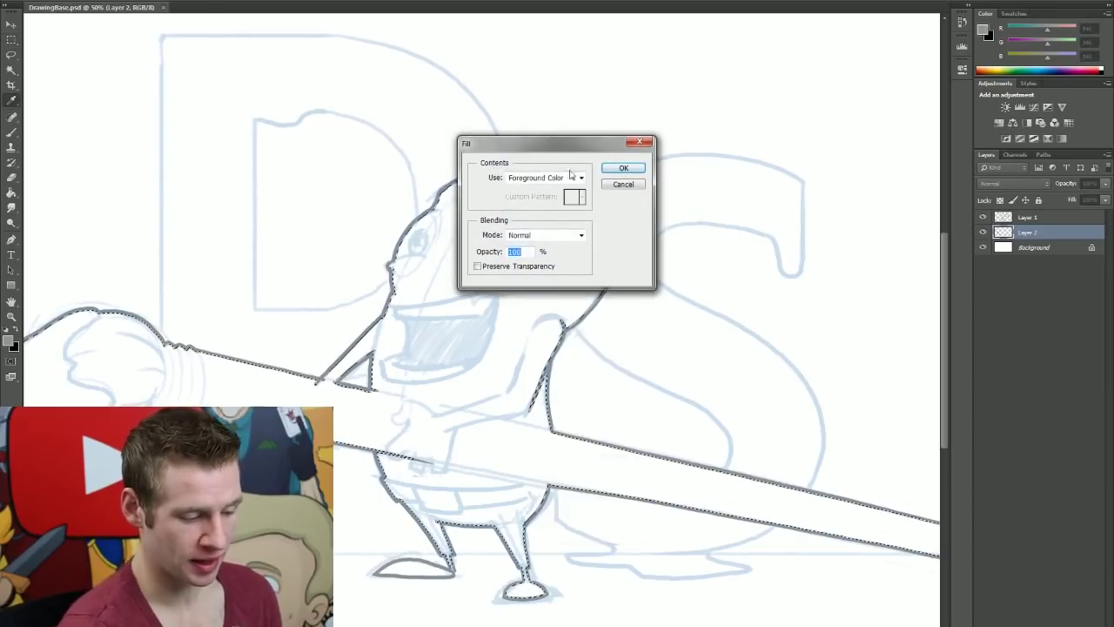
pyautogui.click(623, 167)
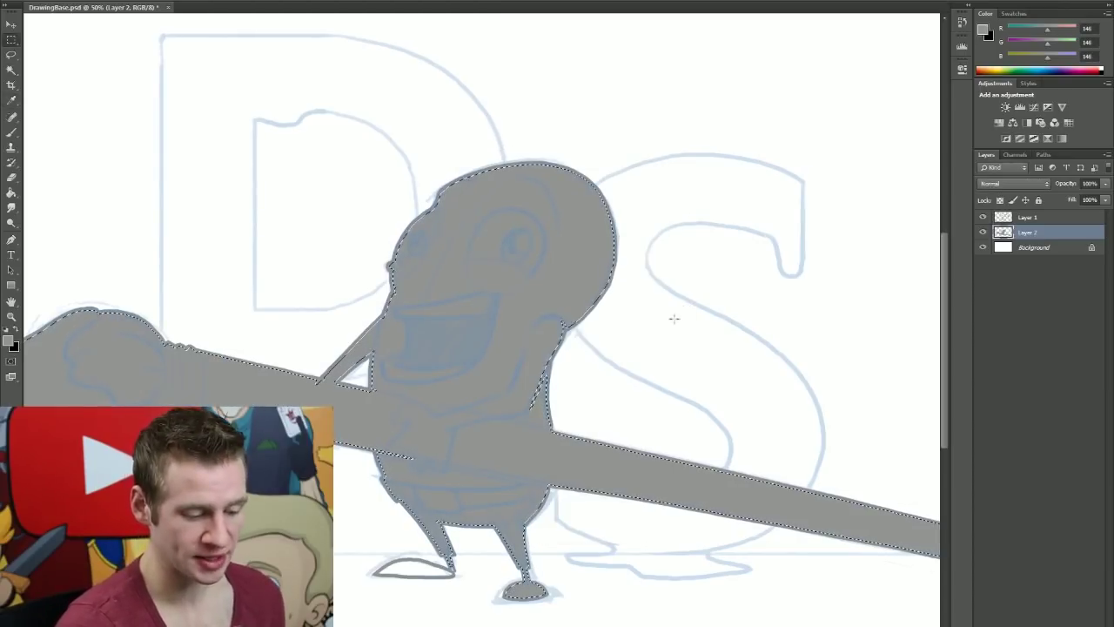
pyautogui.hotkey('ctrl', 'd')
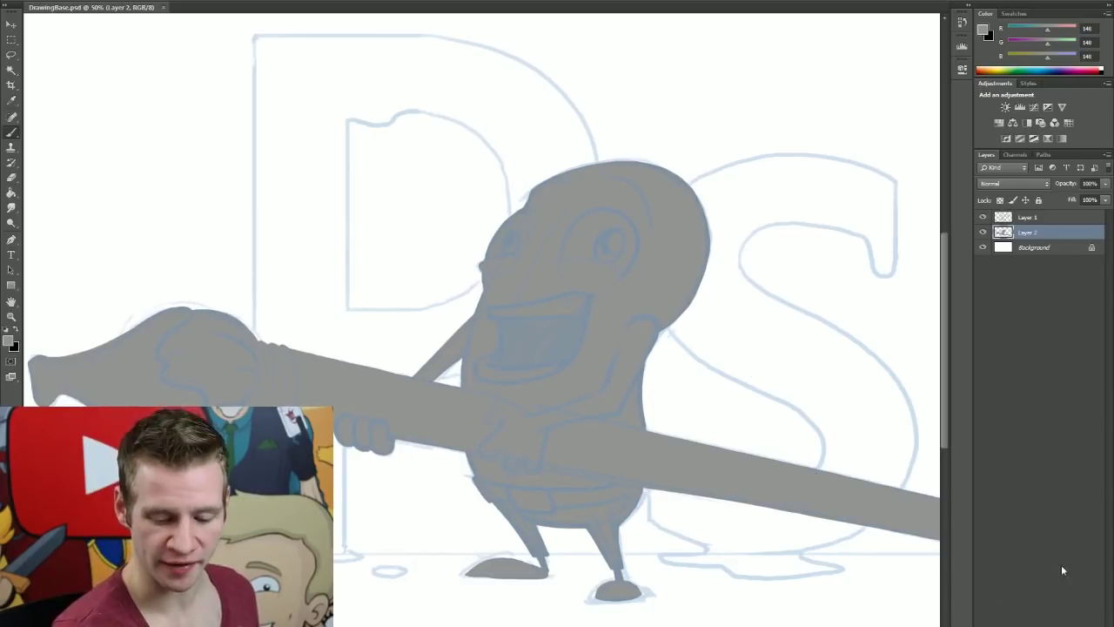
# Step: Create Layer 3 clipped to the grey silhouette layer
pyautogui.hotkey('ctrl', 'shift', 'alt', 'n')
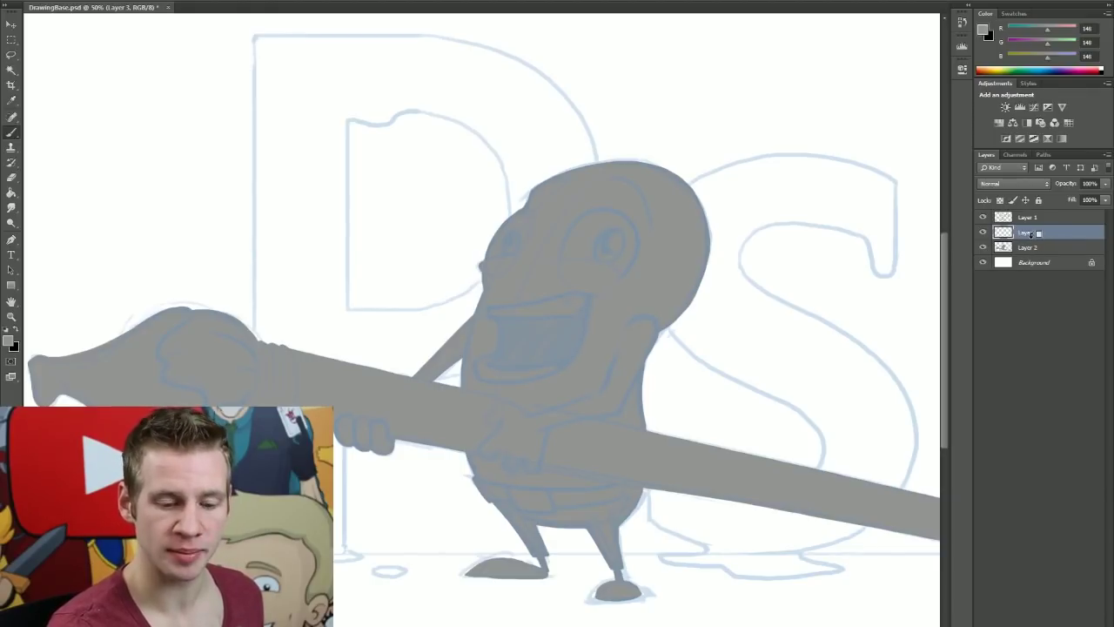
pyautogui.press('Return')
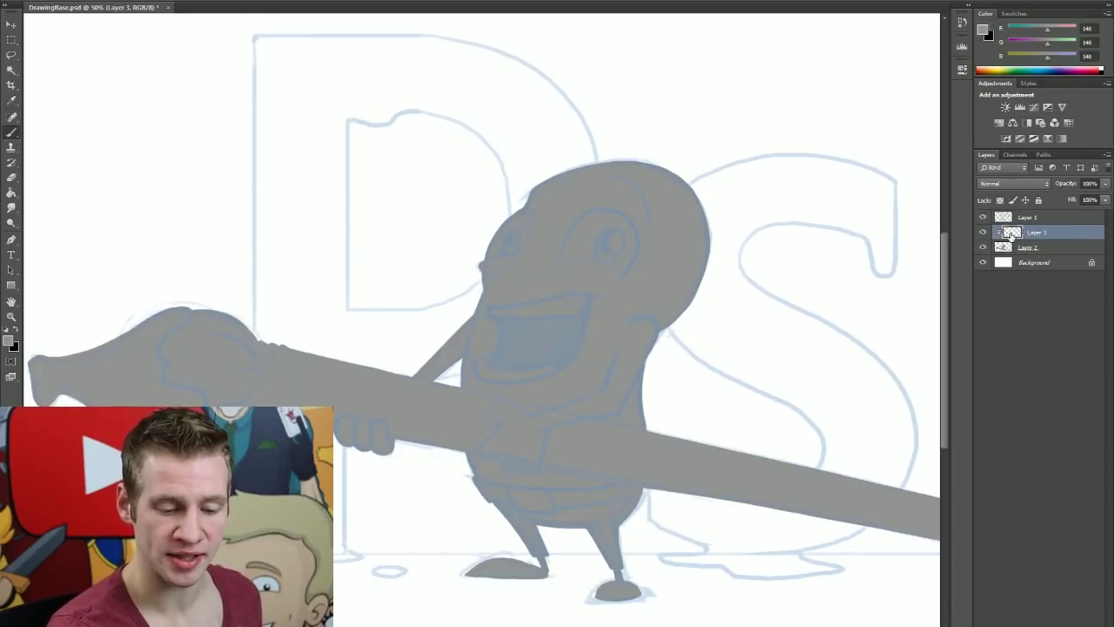
pyautogui.press('Return')
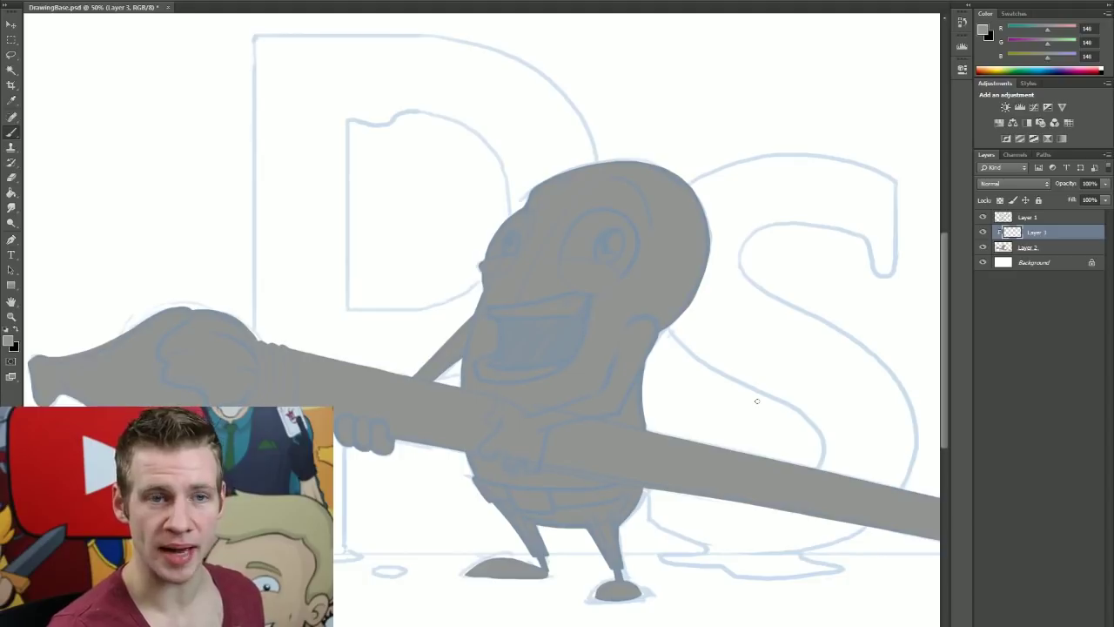
# Step: Set bright green as the paint colour, test it over face, body and legs, then delete the strokes
pyautogui.click(11, 343)
pyautogui.click(704, 324)
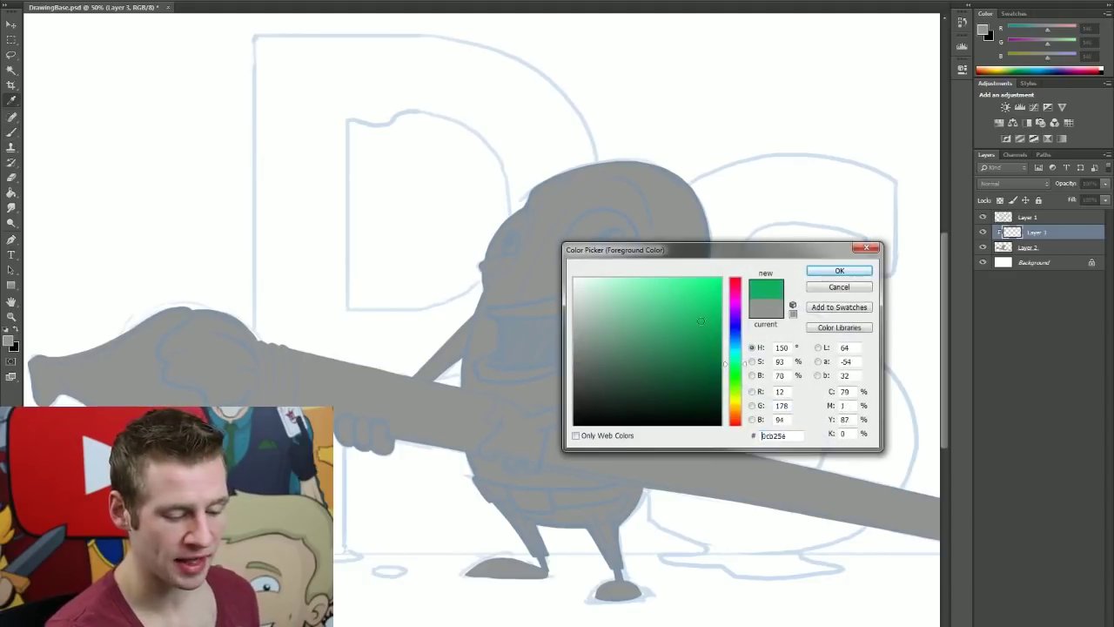
pyautogui.click(834, 273)
pyautogui.rightClick(602, 315)
pyautogui.moveTo(544, 277); pyautogui.dragTo(523, 462)
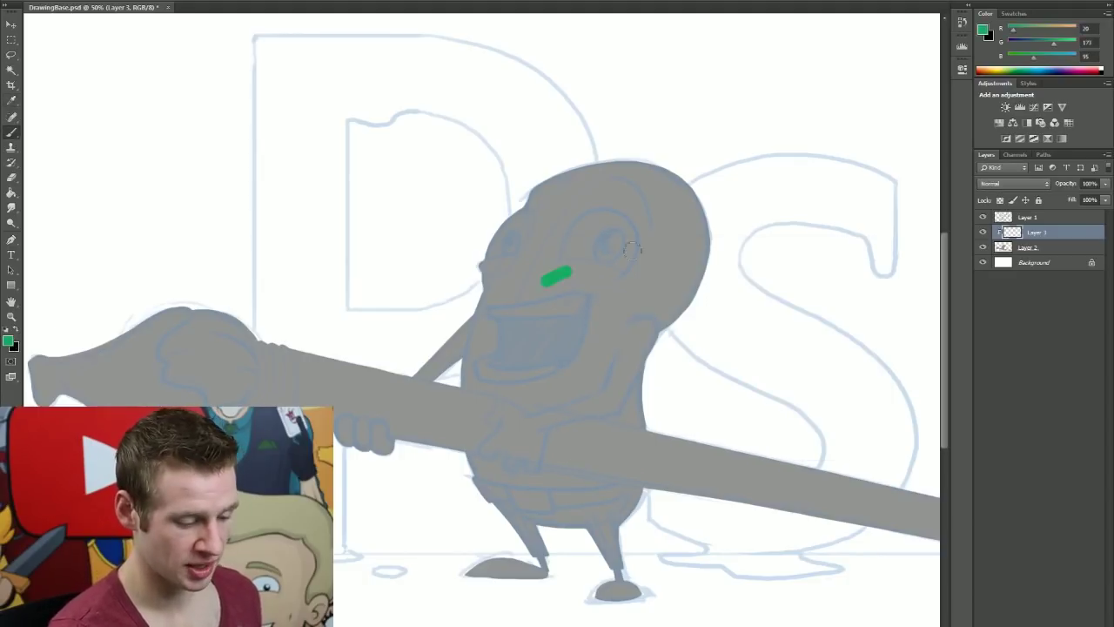
pyautogui.moveTo(433, 512)
pyautogui.mouseDown()
pyautogui.moveTo(540, 209)
pyautogui.moveTo(626, 174)
pyautogui.moveTo(487, 322)
pyautogui.mouseUp()
pyautogui.moveTo(696, 270)
pyautogui.mouseDown()
pyautogui.moveTo(597, 421)
pyautogui.moveTo(784, 488)
pyautogui.moveTo(888, 492)
pyautogui.mouseUp()
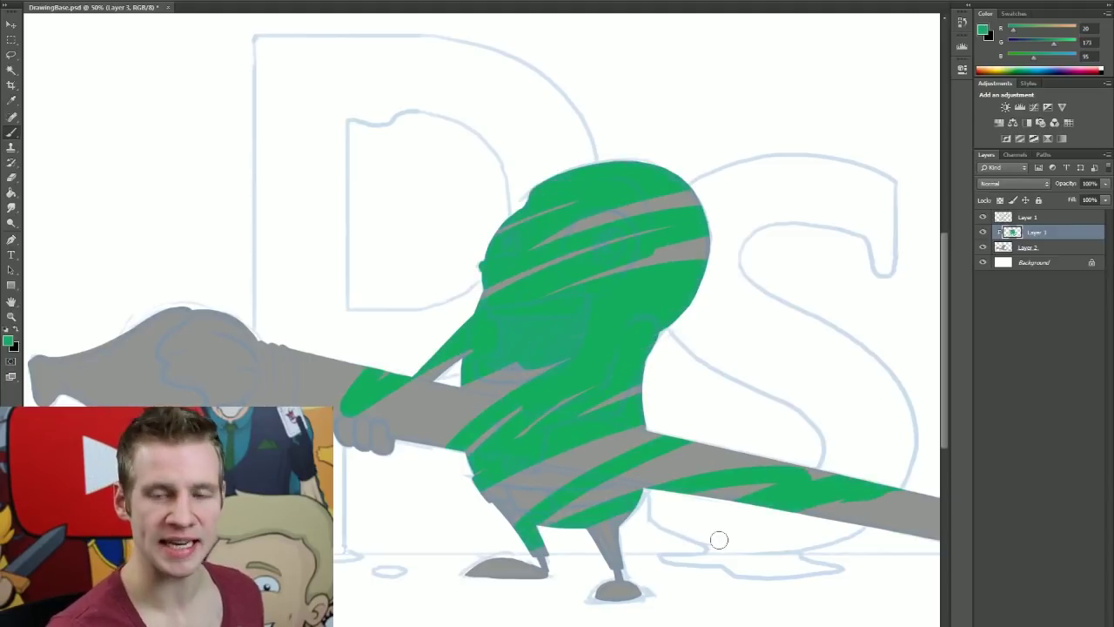
pyautogui.press('Delete')
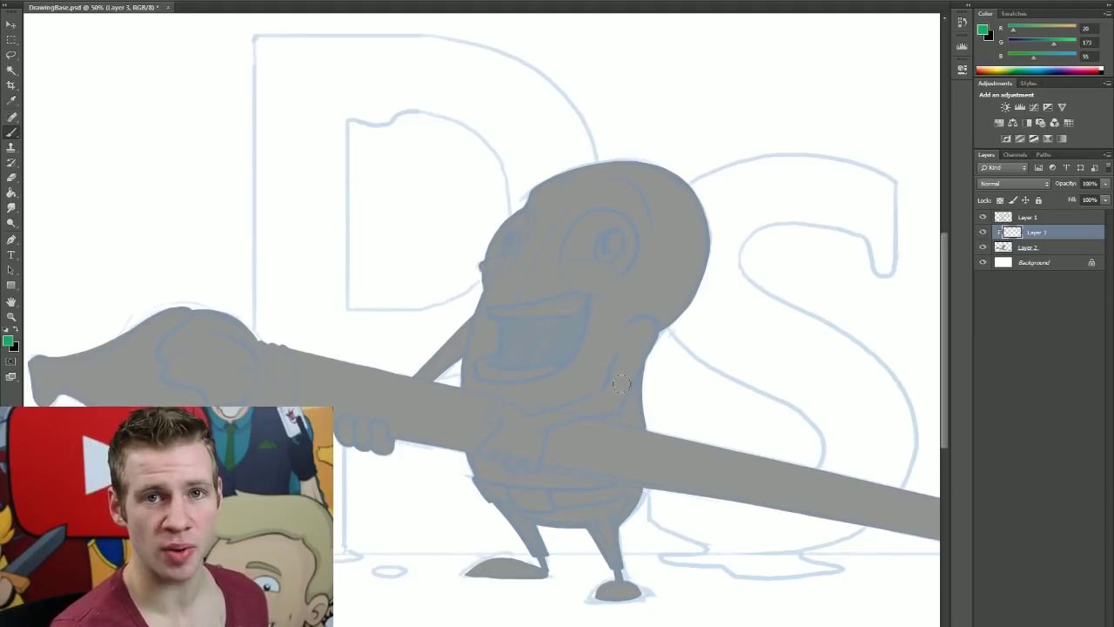
pyautogui.rightClick(557, 245)
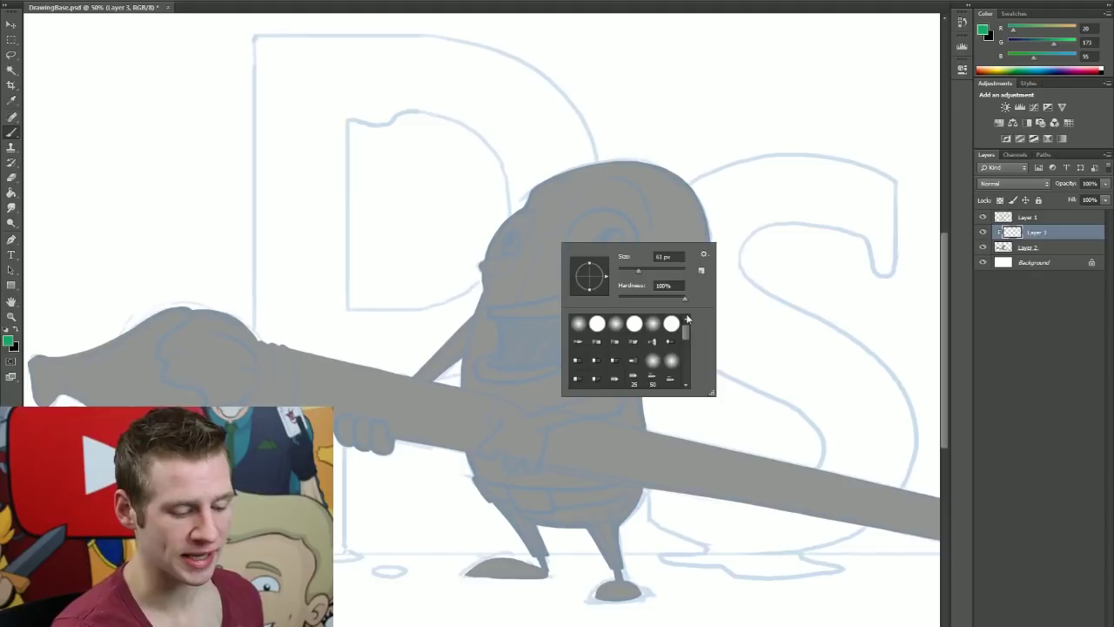
pyautogui.moveTo(687, 334); pyautogui.dragTo(688, 382)
pyautogui.press('Escape')
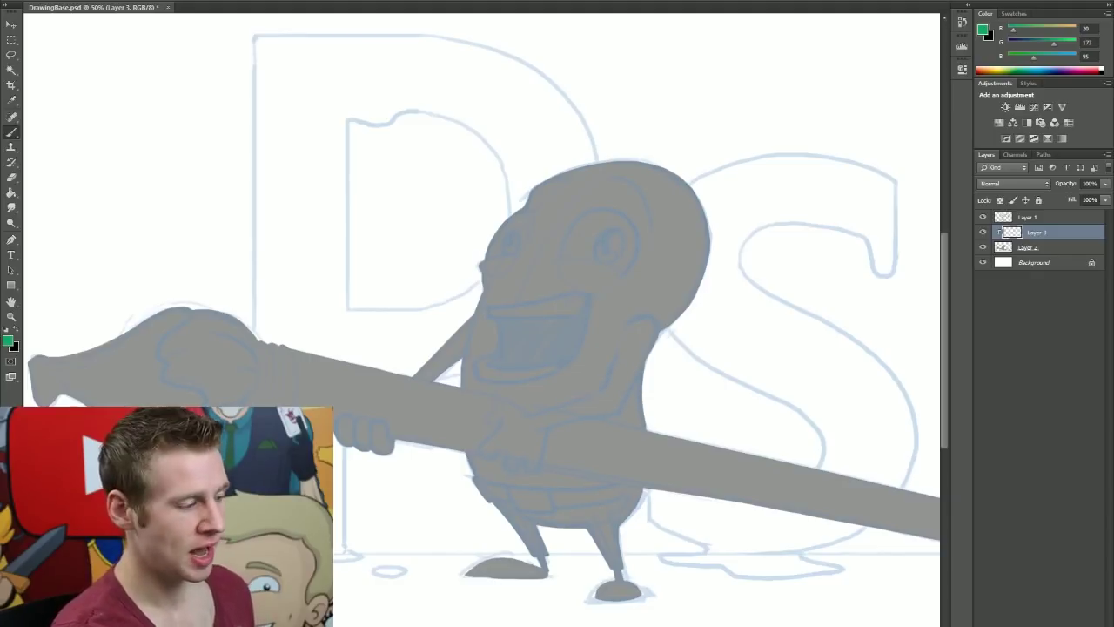
pyautogui.click(26, 2)
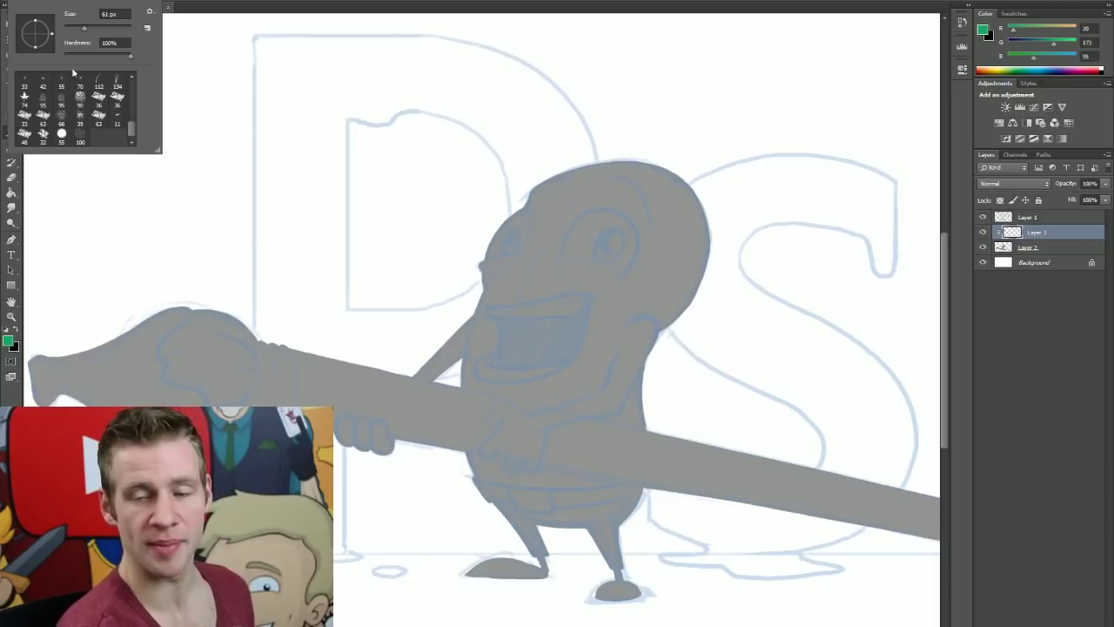
pyautogui.press('Escape')
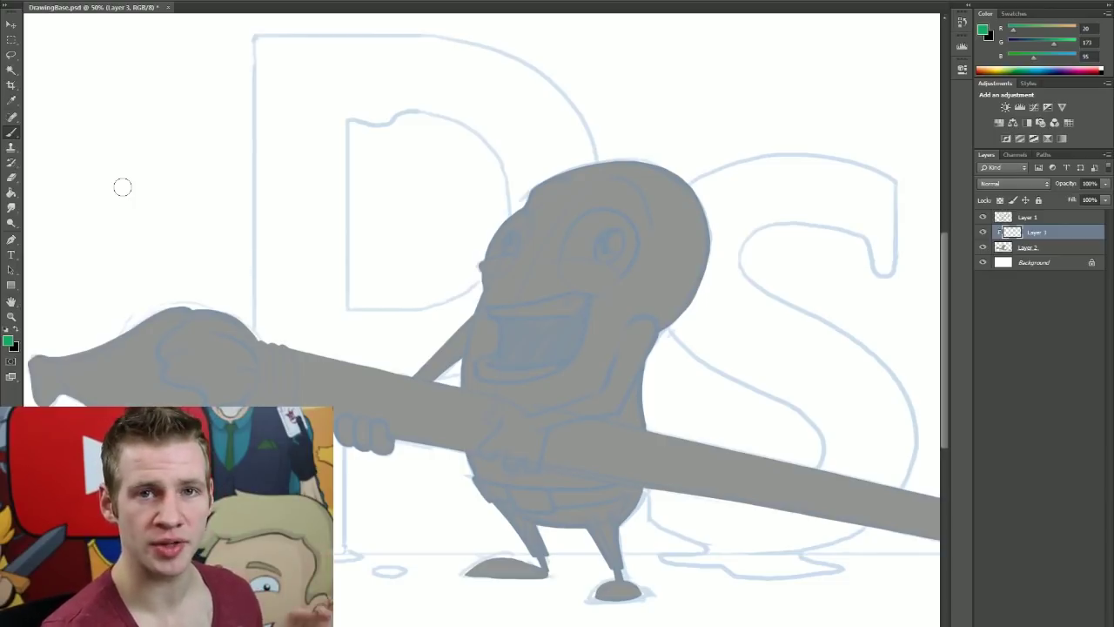
# Step: Choose the KYLE Ultimate Oil Lush brush and paint red test strokes over head, face and belt
pyautogui.rightClick(122, 186)
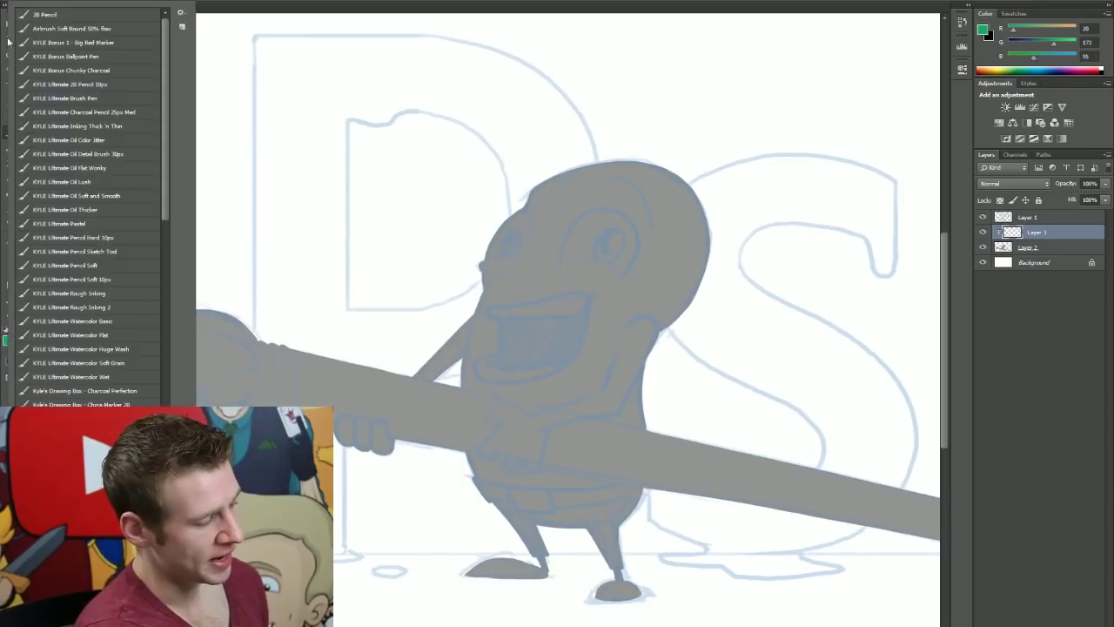
pyautogui.click(78, 182)
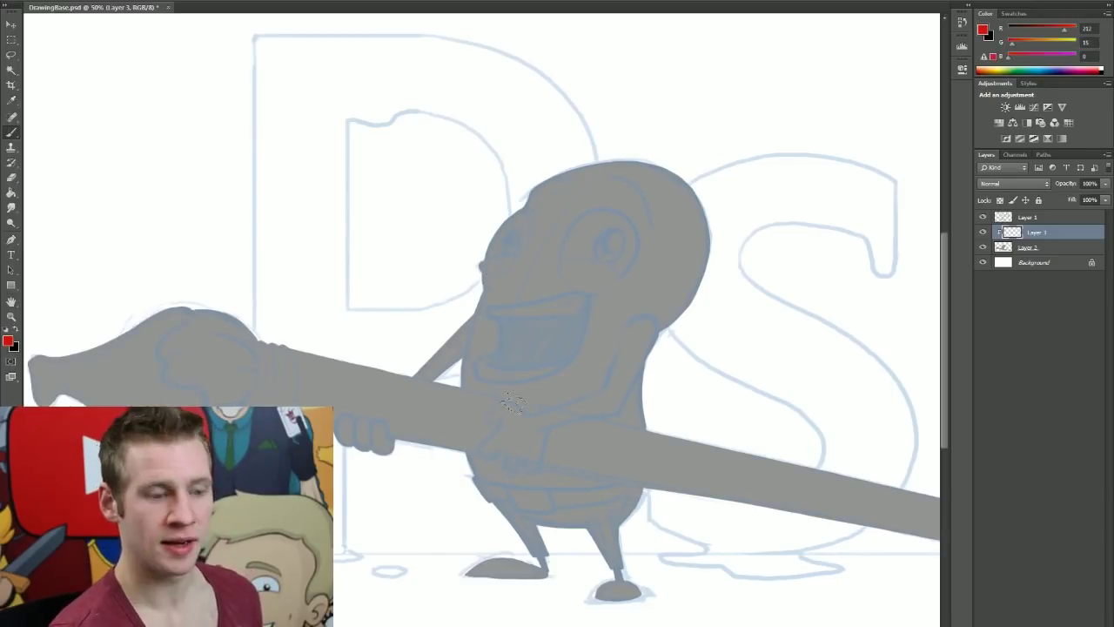
pyautogui.moveTo(564, 237)
pyautogui.mouseDown()
pyautogui.moveTo(667, 236)
pyautogui.moveTo(590, 372)
pyautogui.moveTo(610, 404)
pyautogui.moveTo(553, 303)
pyautogui.moveTo(540, 370)
pyautogui.moveTo(558, 409)
pyautogui.mouseUp()
pyautogui.moveTo(523, 304)
pyautogui.mouseDown()
pyautogui.moveTo(492, 348)
pyautogui.moveTo(541, 427)
pyautogui.mouseUp()
pyautogui.moveTo(610, 204)
pyautogui.mouseDown()
pyautogui.moveTo(592, 230)
pyautogui.moveTo(580, 315)
pyautogui.mouseUp()
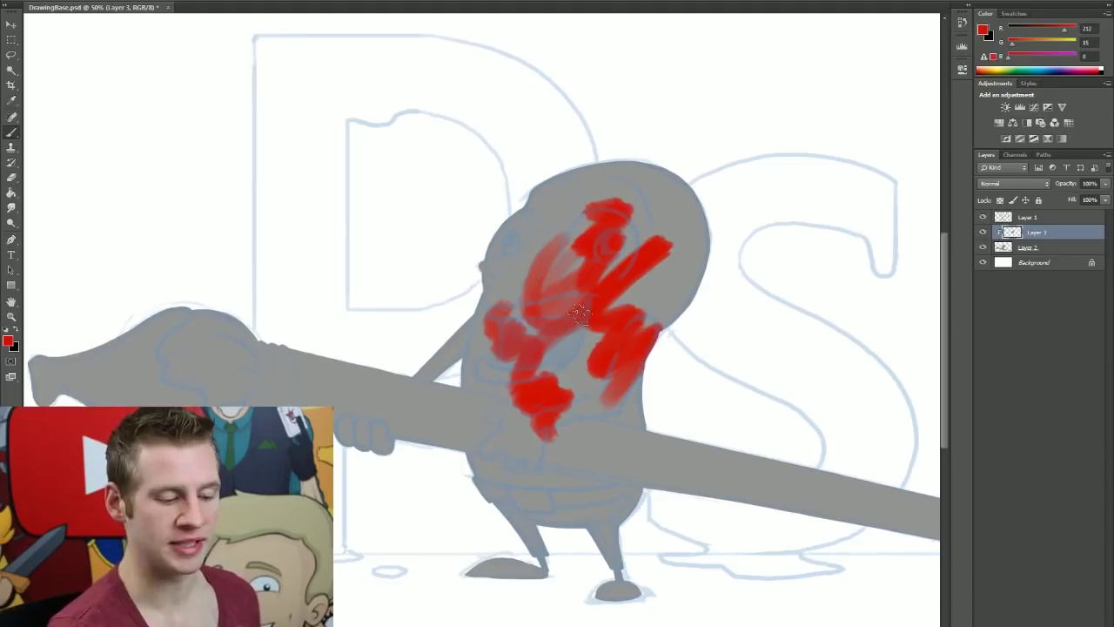
pyautogui.moveTo(640, 224)
pyautogui.mouseDown()
pyautogui.moveTo(540, 314)
pyautogui.moveTo(636, 283)
pyautogui.moveTo(539, 392)
pyautogui.moveTo(640, 479)
pyautogui.moveTo(627, 488)
pyautogui.mouseUp()
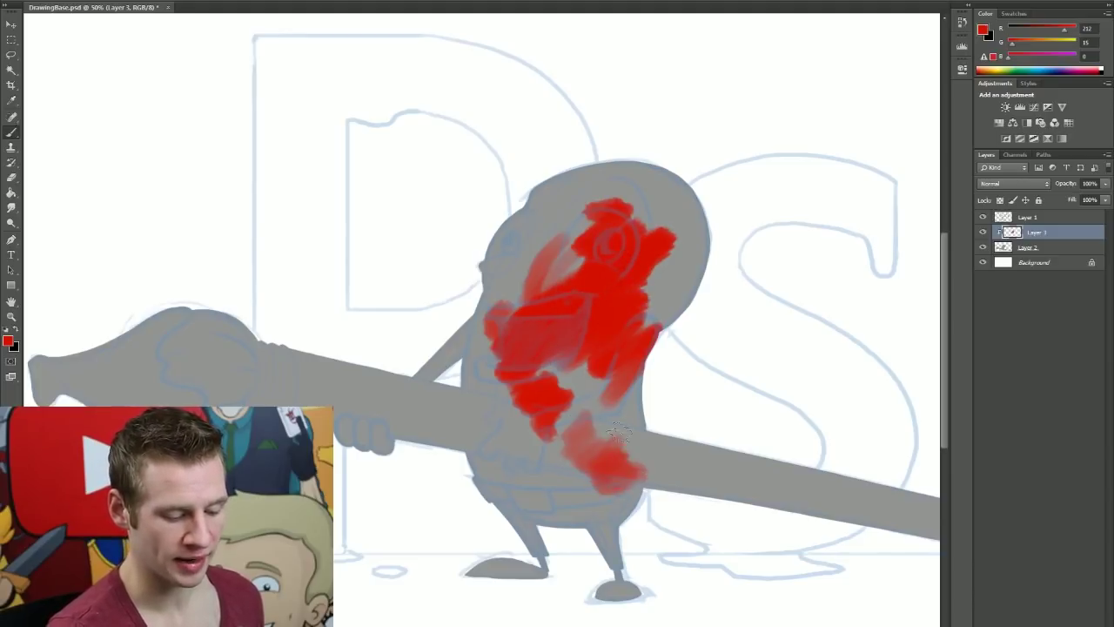
pyautogui.moveTo(609, 422); pyautogui.dragTo(609, 492)
# Step: Marquee-select the red strokes, delete them and deselect
pyautogui.press('m')
pyautogui.moveTo(778, 171)
pyautogui.mouseDown()
pyautogui.moveTo(423, 473)
pyautogui.moveTo(386, 548)
pyautogui.mouseUp()
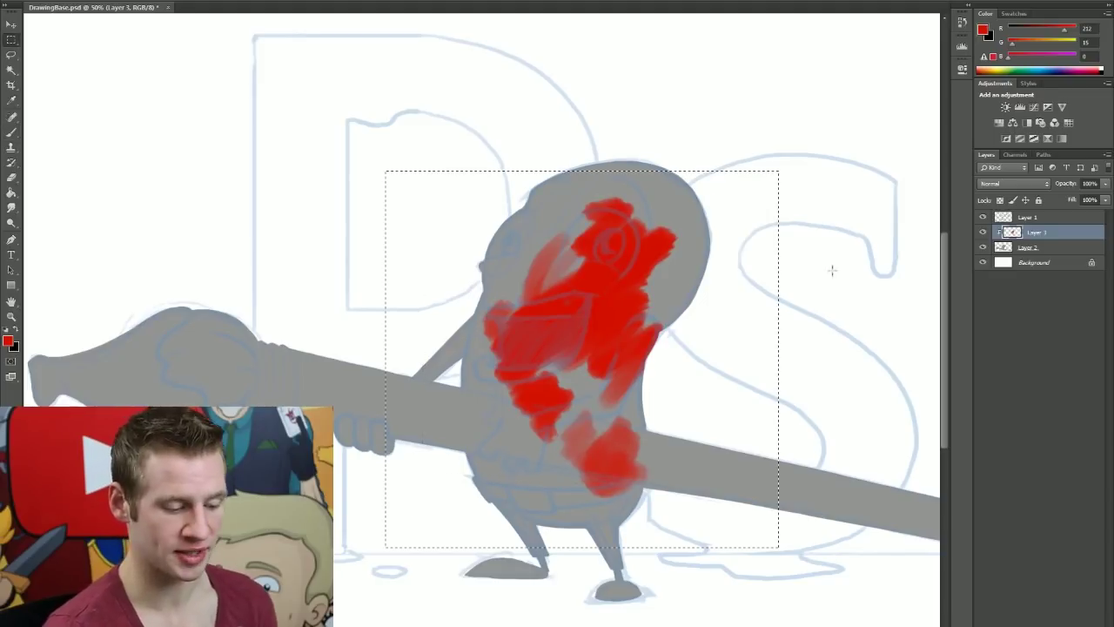
pyautogui.press('Delete')
pyautogui.hotkey('ctrl', 'd')
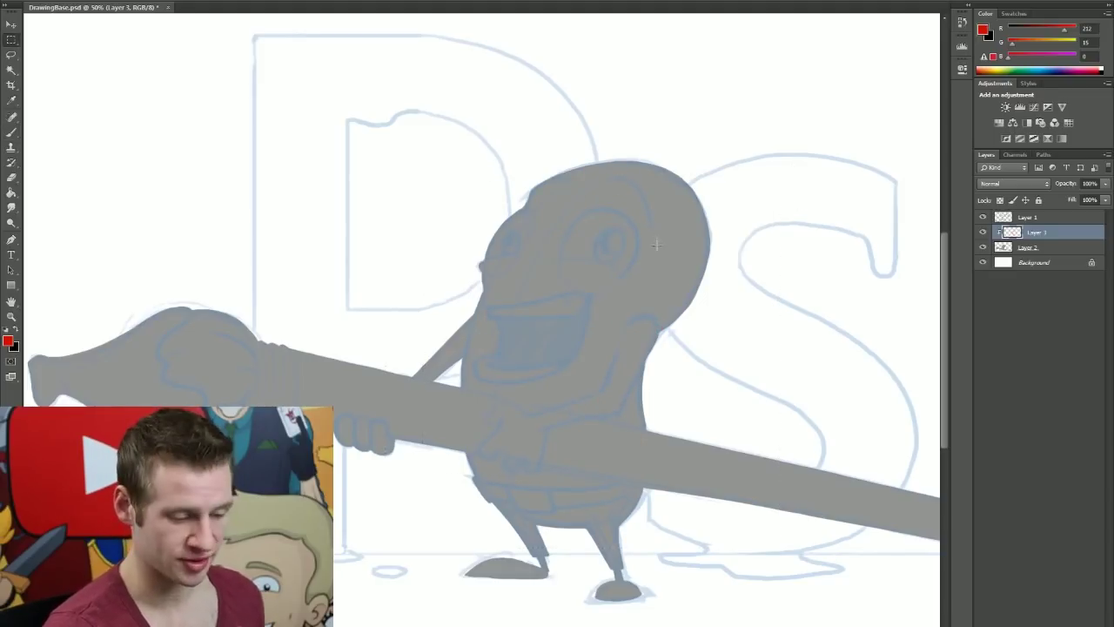
# Step: Return to the Brush tool and adjust its size and hardness
pyautogui.press('b')
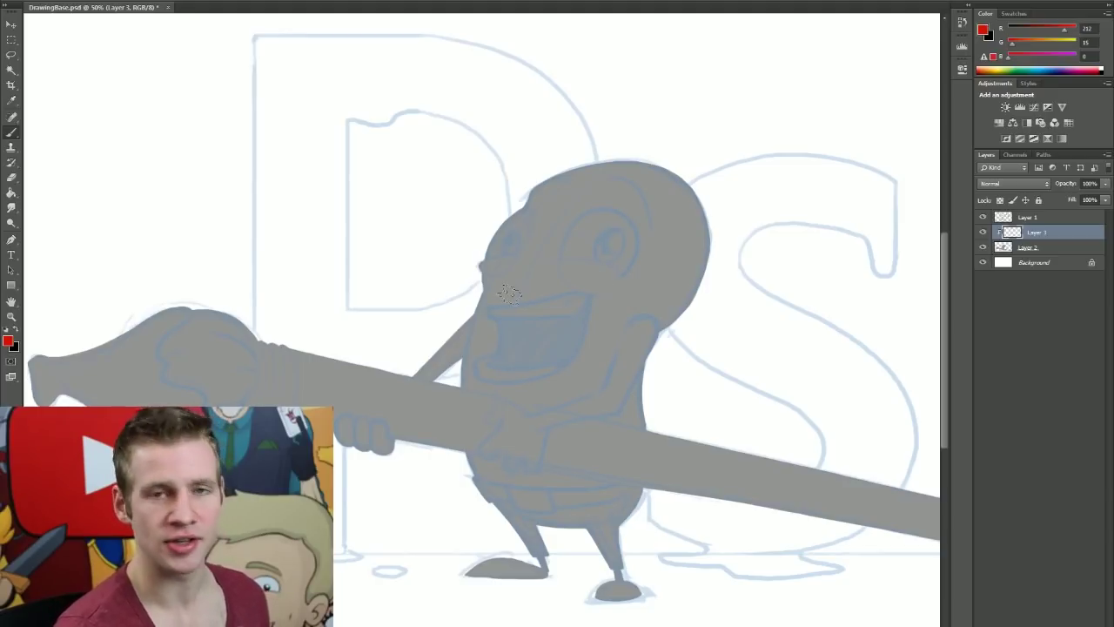
pyautogui.rightClick(575, 311)
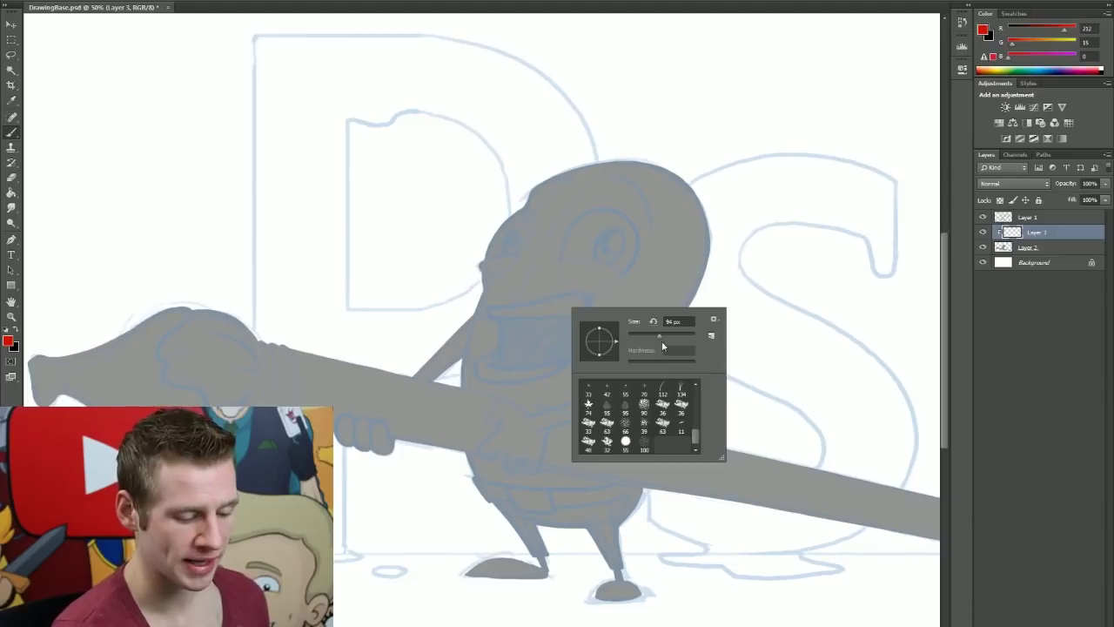
pyautogui.press('Return')
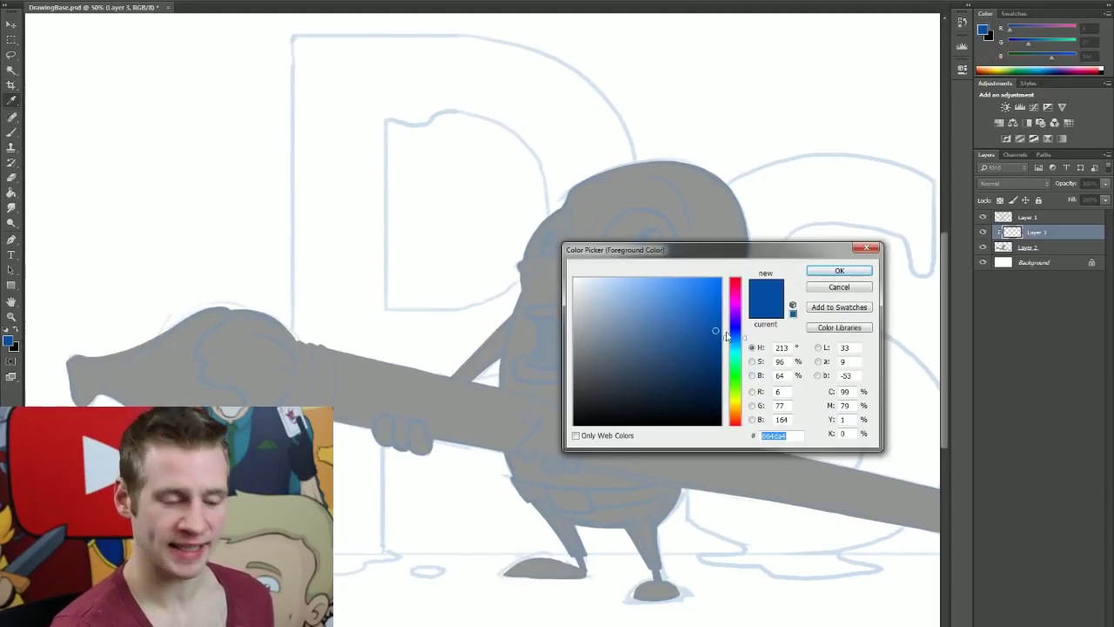
# Step: Set a saturated deep blue and paint the brush tip blue
pyautogui.moveTo(714, 329); pyautogui.dragTo(736, 324)
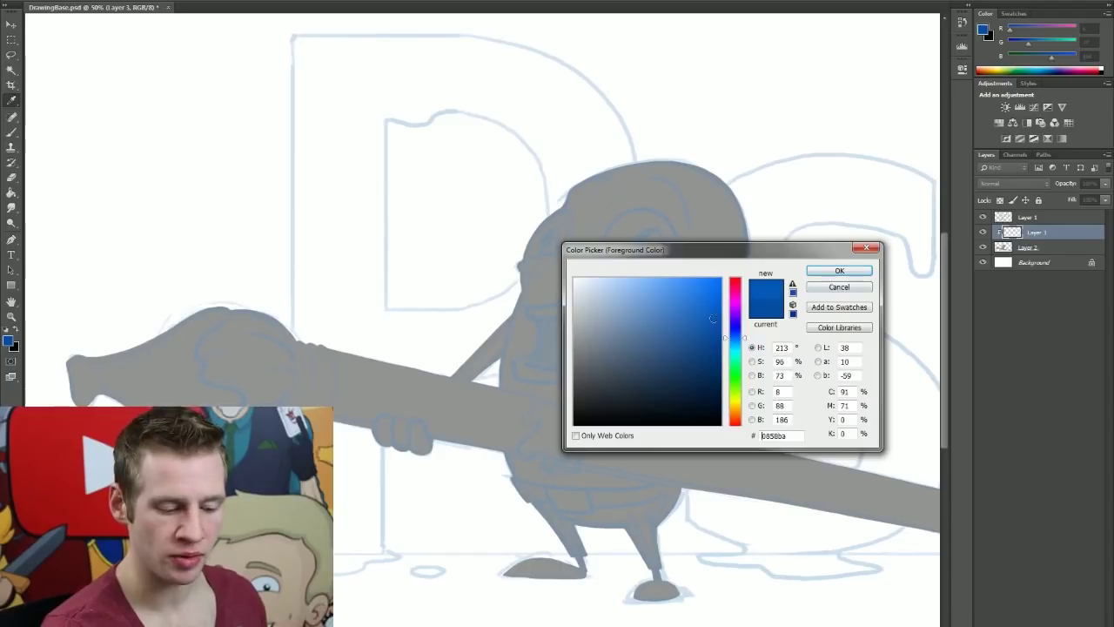
pyautogui.click(839, 271)
pyautogui.moveTo(461, 620); pyautogui.dragTo(495, 620)
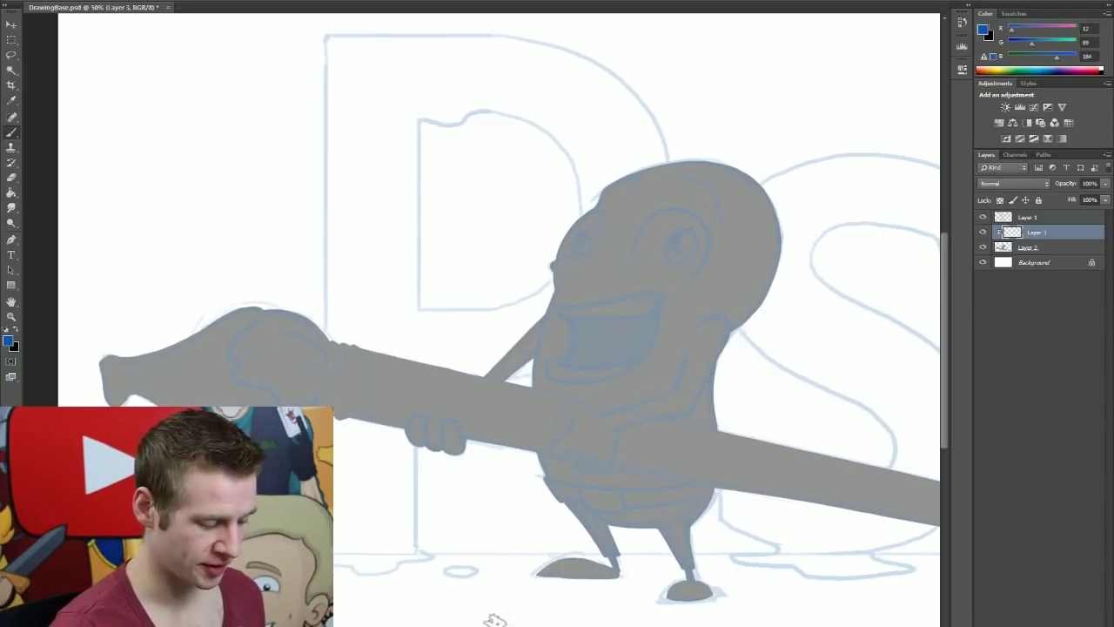
pyautogui.moveTo(141, 358)
pyautogui.mouseDown()
pyautogui.moveTo(109, 393)
pyautogui.moveTo(209, 340)
pyautogui.moveTo(232, 393)
pyautogui.moveTo(270, 390)
pyautogui.mouseUp()
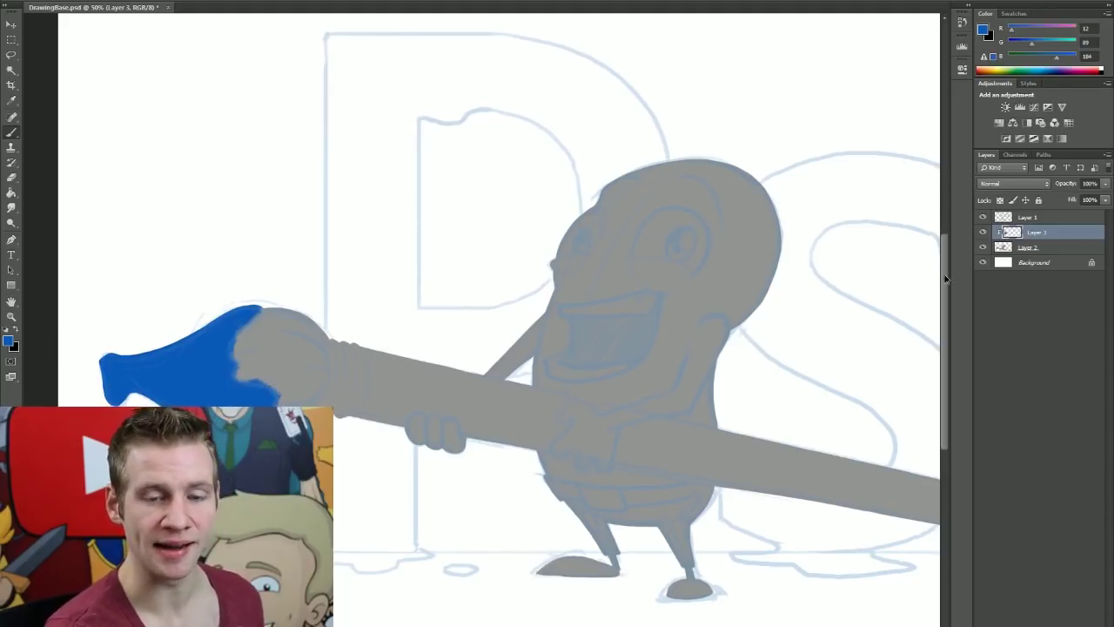
pyautogui.scroll(-2, 505, 380)
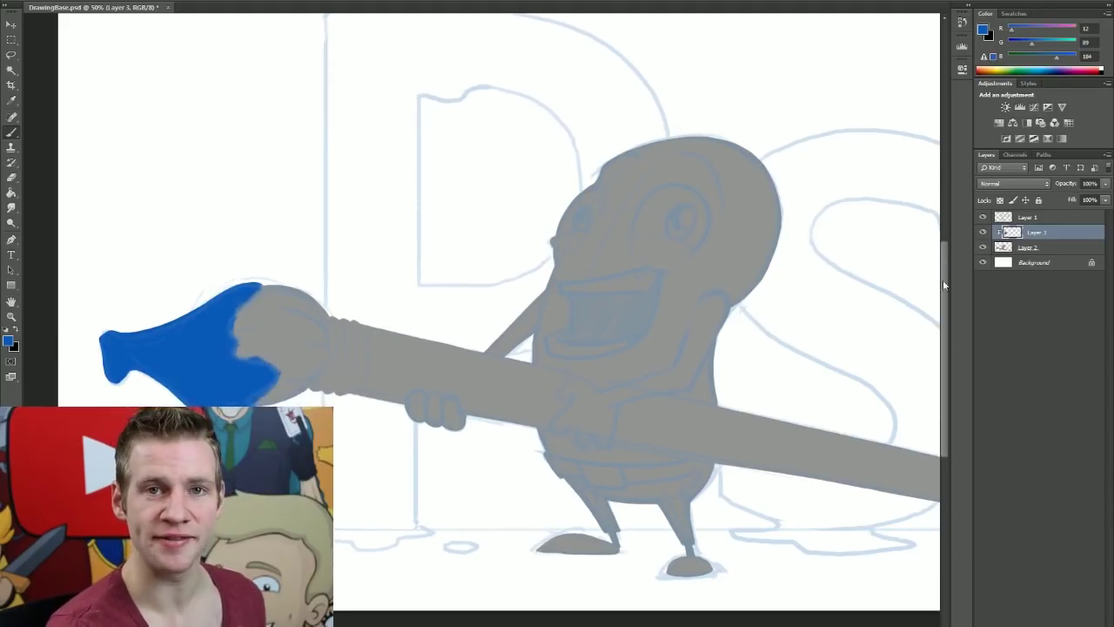
# Step: Pick a pale beige and paint the paintbrush bristles with it
pyautogui.click(9, 341)
pyautogui.click(606, 295)
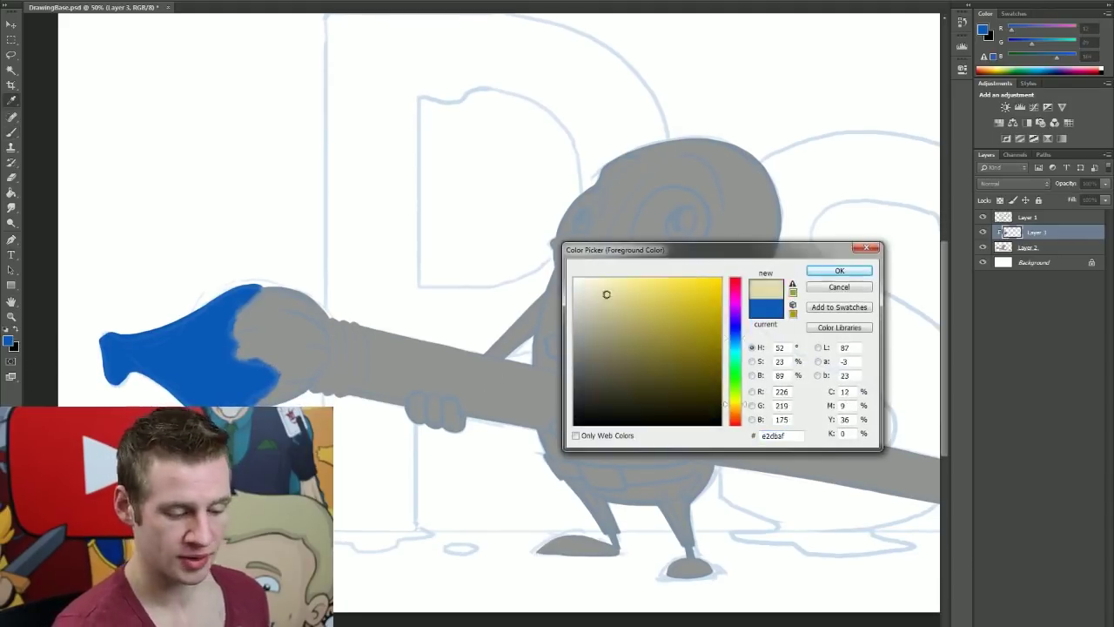
pyautogui.click(839, 271)
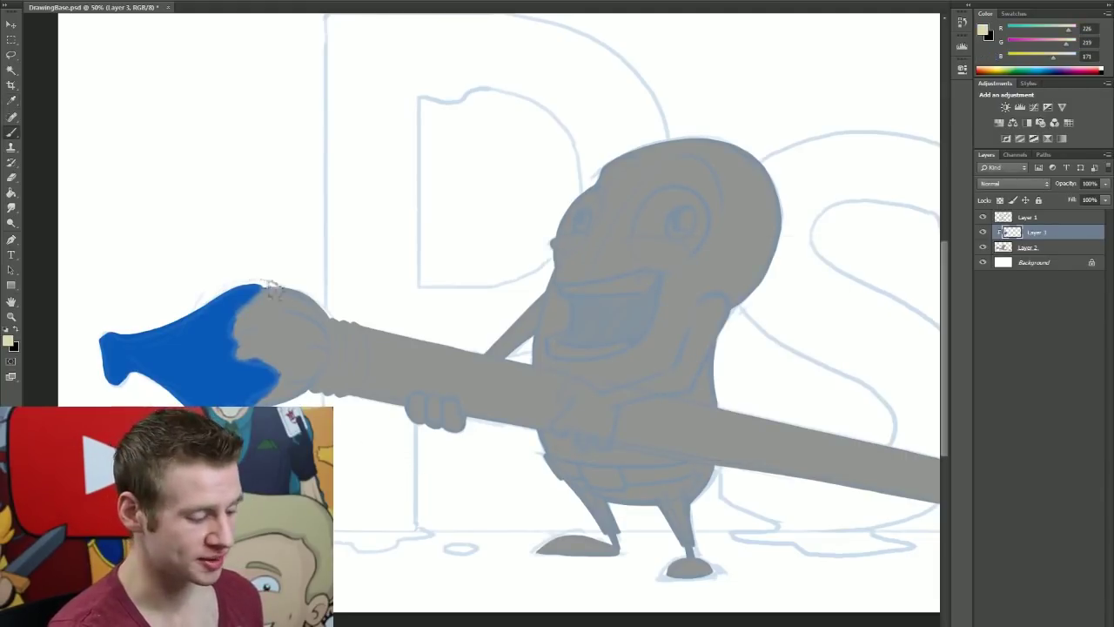
pyautogui.moveTo(268, 288)
pyautogui.mouseDown()
pyautogui.moveTo(309, 296)
pyautogui.moveTo(281, 370)
pyautogui.moveTo(320, 355)
pyautogui.mouseUp()
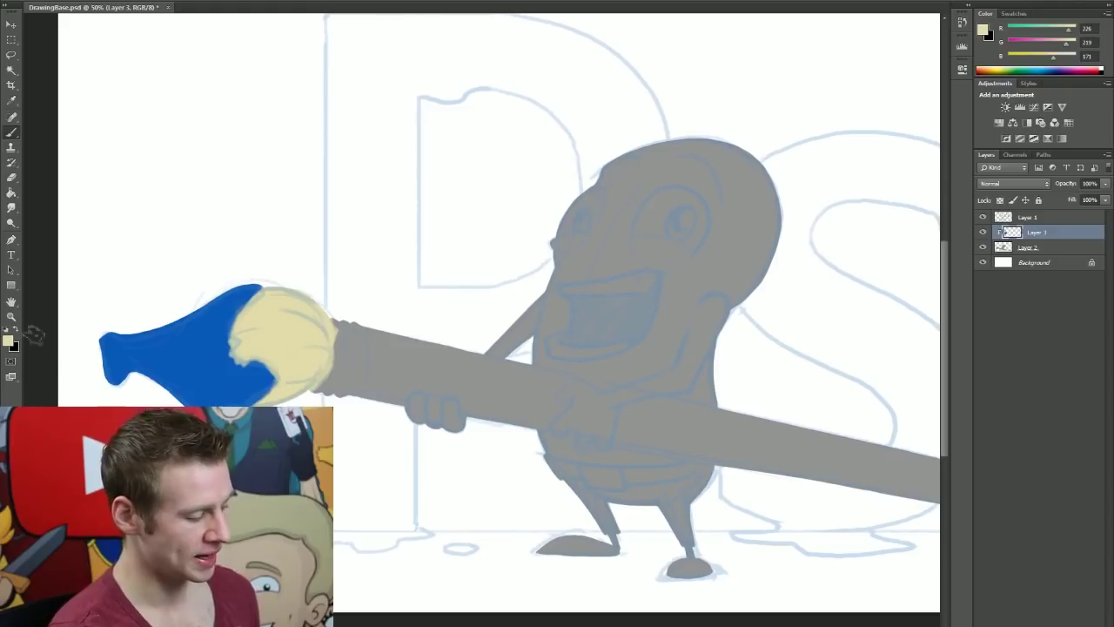
# Step: Set grey afafaf, then brown 8c572b, and paint the whole brush handle brown
pyautogui.click(8, 341)
pyautogui.write('afafaf')
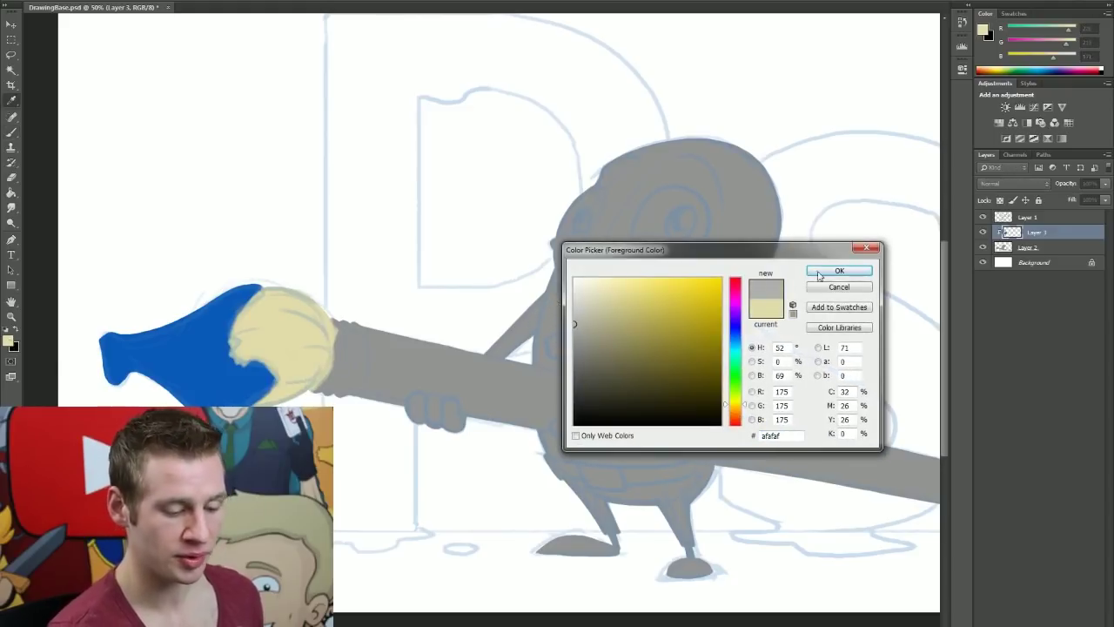
pyautogui.click(840, 270)
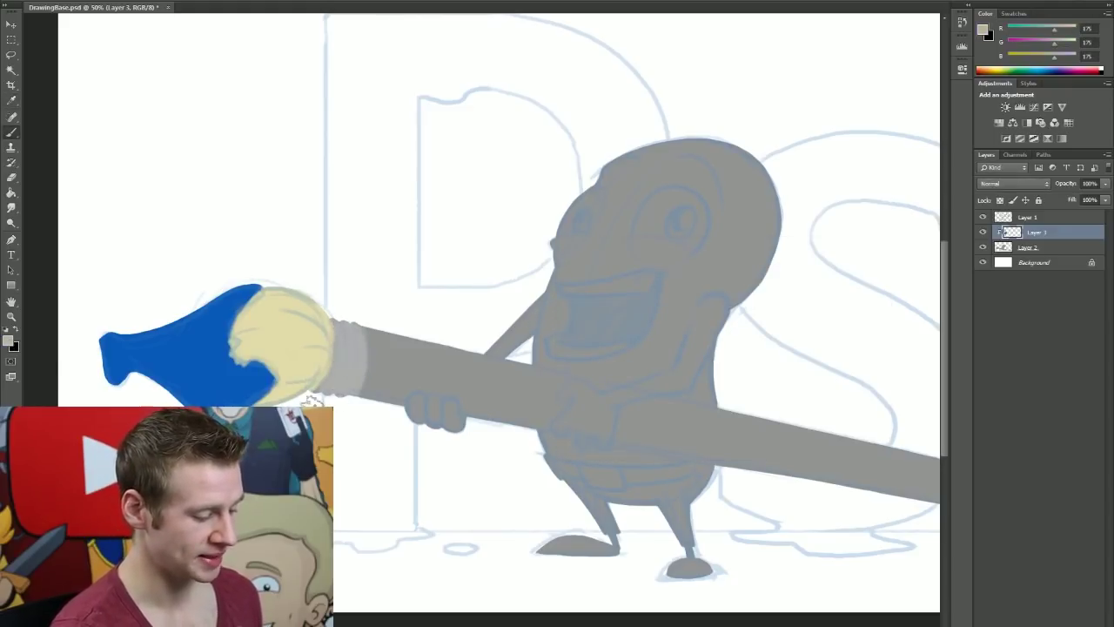
pyautogui.click(8, 340)
pyautogui.write('8c572b')
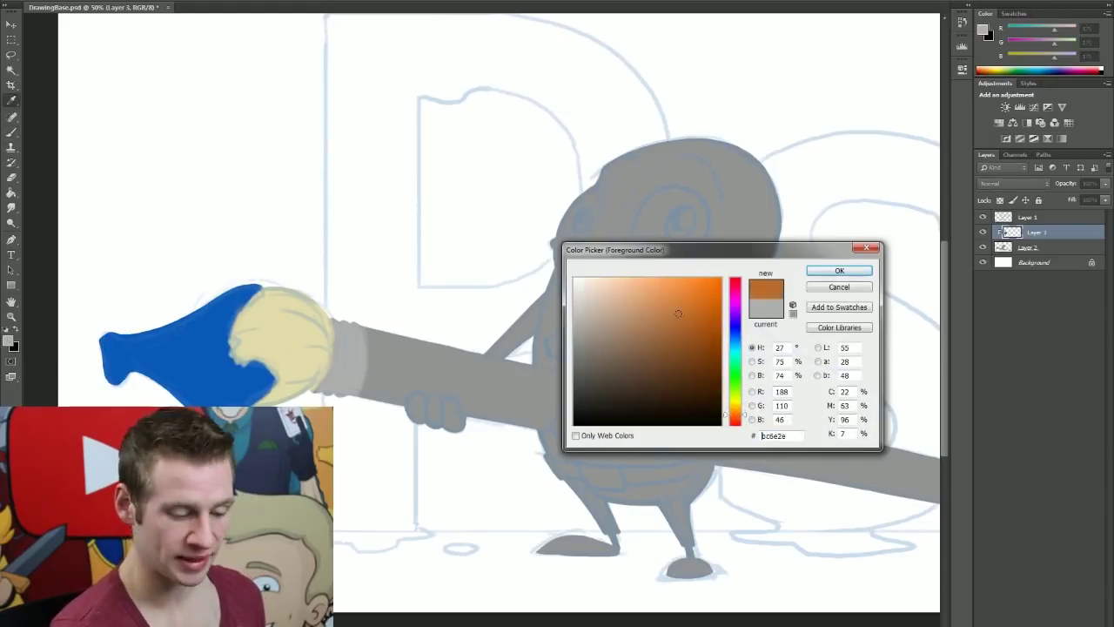
pyautogui.press('Return')
pyautogui.moveTo(391, 400); pyautogui.dragTo(398, 323)
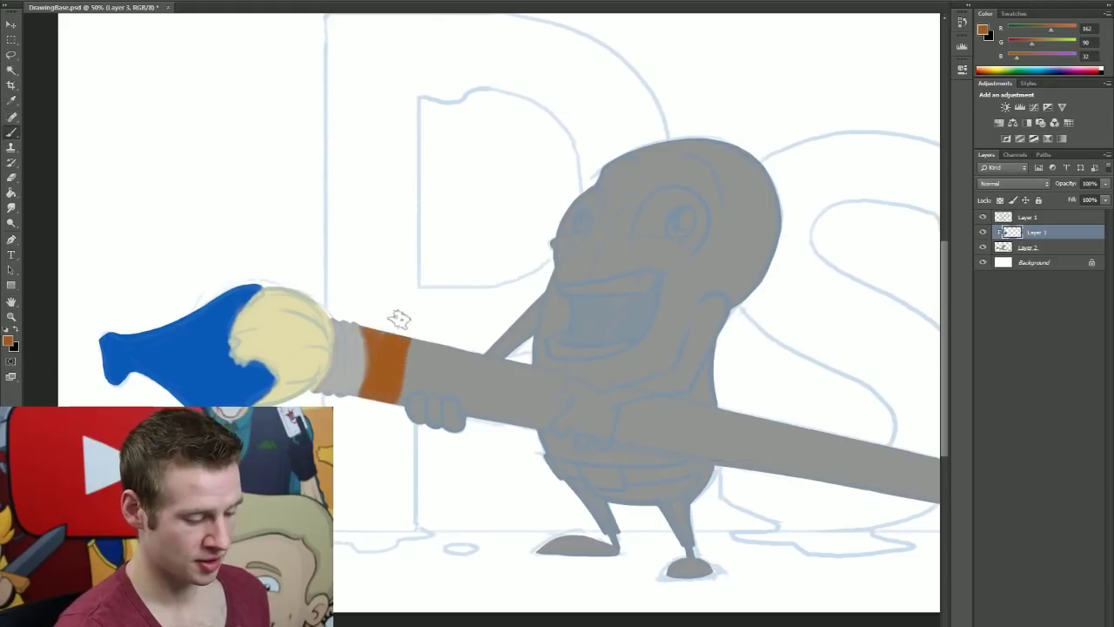
pyautogui.moveTo(385, 410)
pyautogui.mouseDown()
pyautogui.moveTo(427, 336)
pyautogui.moveTo(497, 385)
pyautogui.moveTo(822, 427)
pyautogui.moveTo(936, 474)
pyautogui.mouseUp()
pyautogui.moveTo(783, 435); pyautogui.dragTo(645, 436)
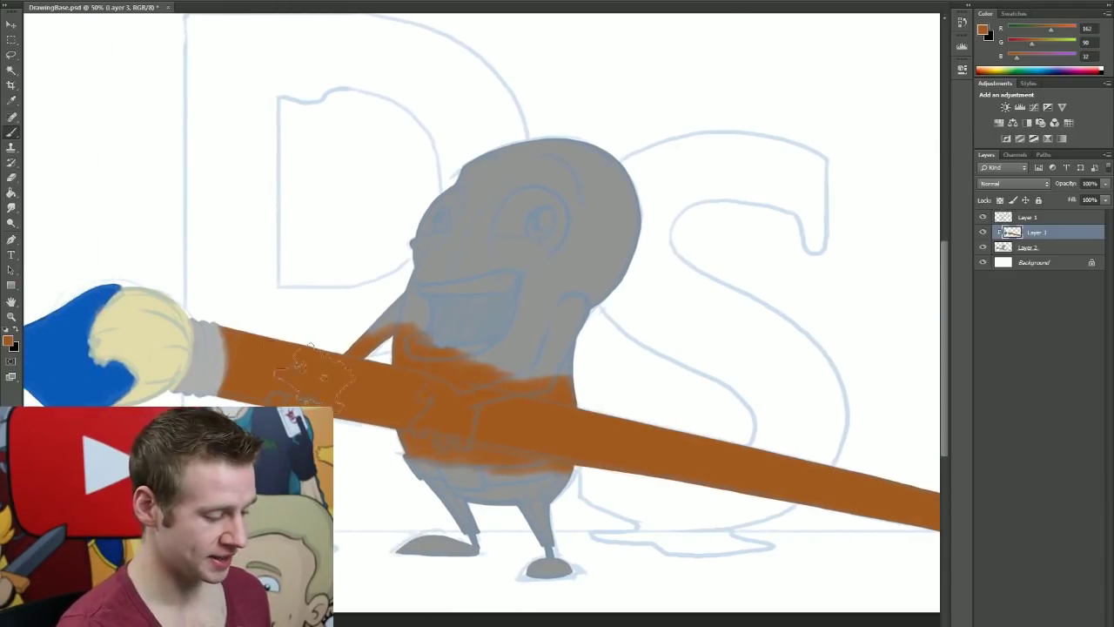
pyautogui.click(9, 339)
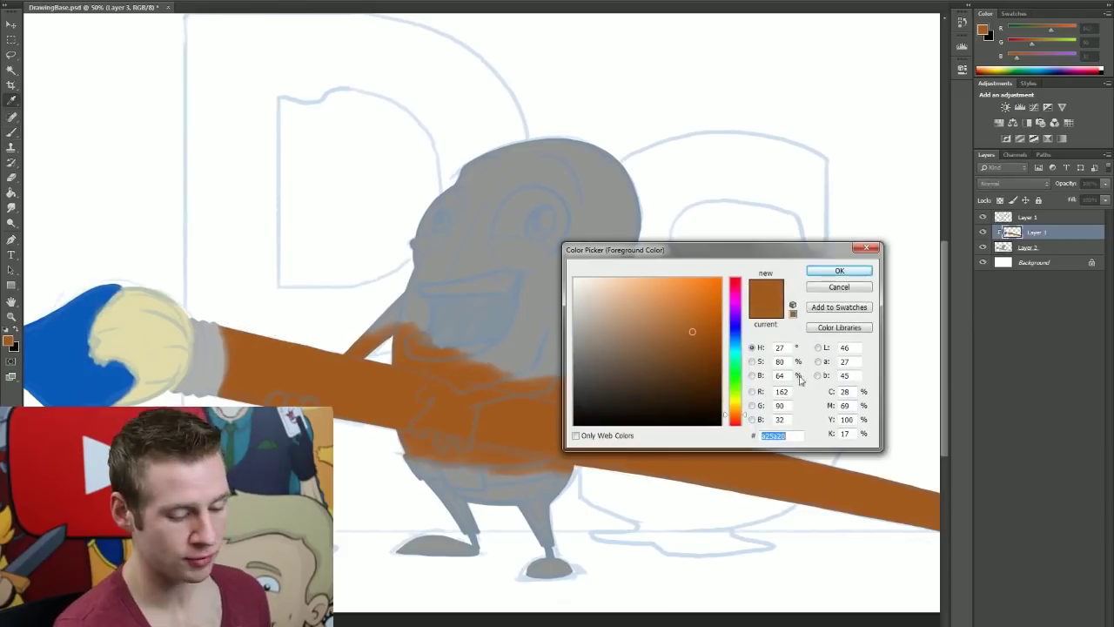
pyautogui.moveTo(736, 396); pyautogui.dragTo(736, 381)
# Step: Confirm green as the paint colour and paint the character's head green
pyautogui.click(662, 321)
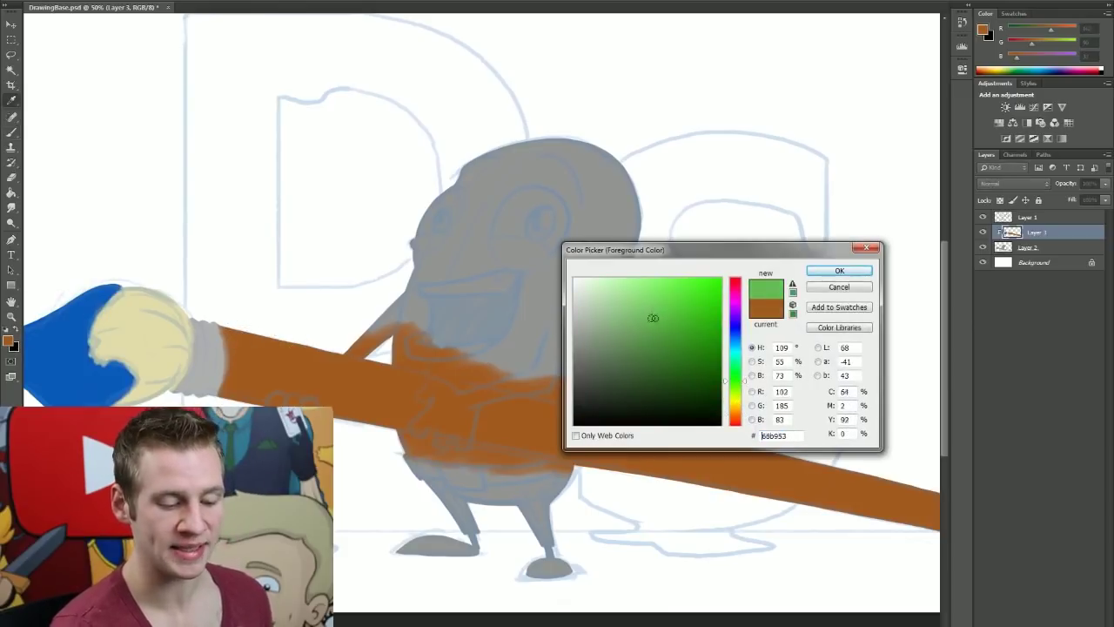
pyautogui.click(838, 273)
pyautogui.moveTo(488, 252)
pyautogui.mouseDown()
pyautogui.moveTo(504, 261)
pyautogui.moveTo(540, 182)
pyautogui.moveTo(523, 335)
pyautogui.moveTo(373, 287)
pyautogui.moveTo(349, 331)
pyautogui.moveTo(444, 348)
pyautogui.moveTo(409, 366)
pyautogui.moveTo(588, 381)
pyautogui.mouseUp()
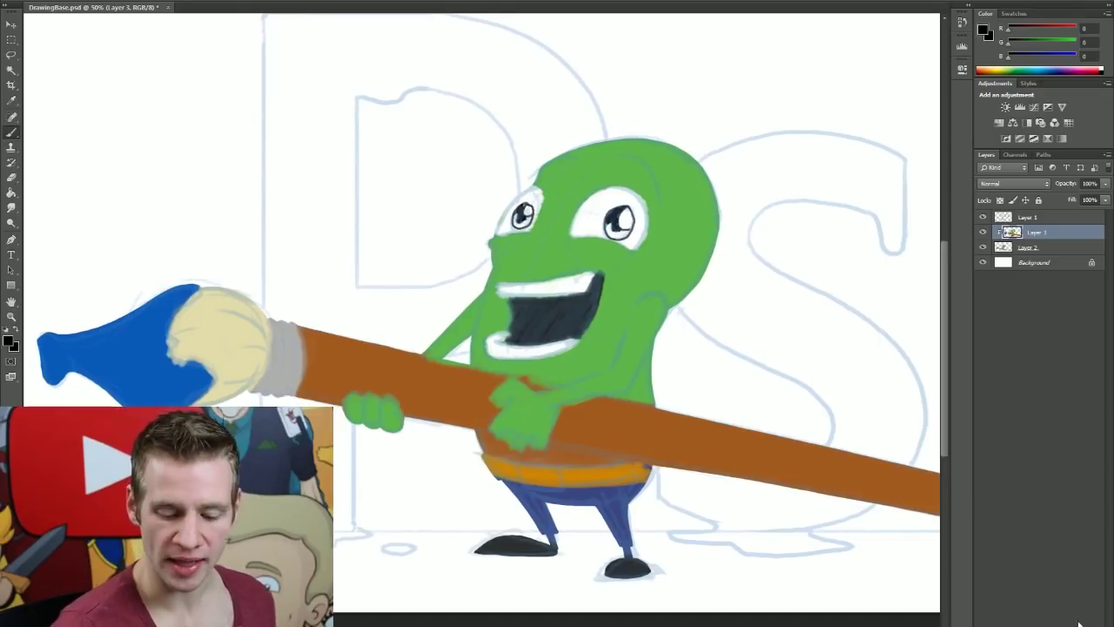
# Step: Add Layer 4, clip it to Layer 3, and sample the green skin colour
pyautogui.click(1049, 617)
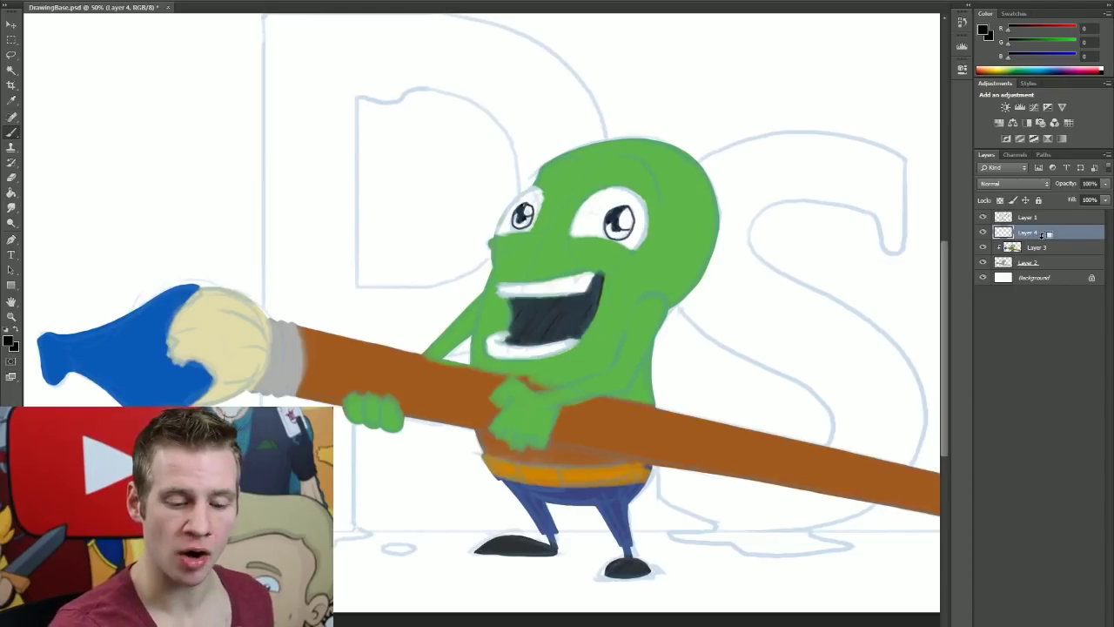
pyautogui.keyDown('alt'); pyautogui.click(1042, 235); pyautogui.keyUp('alt')
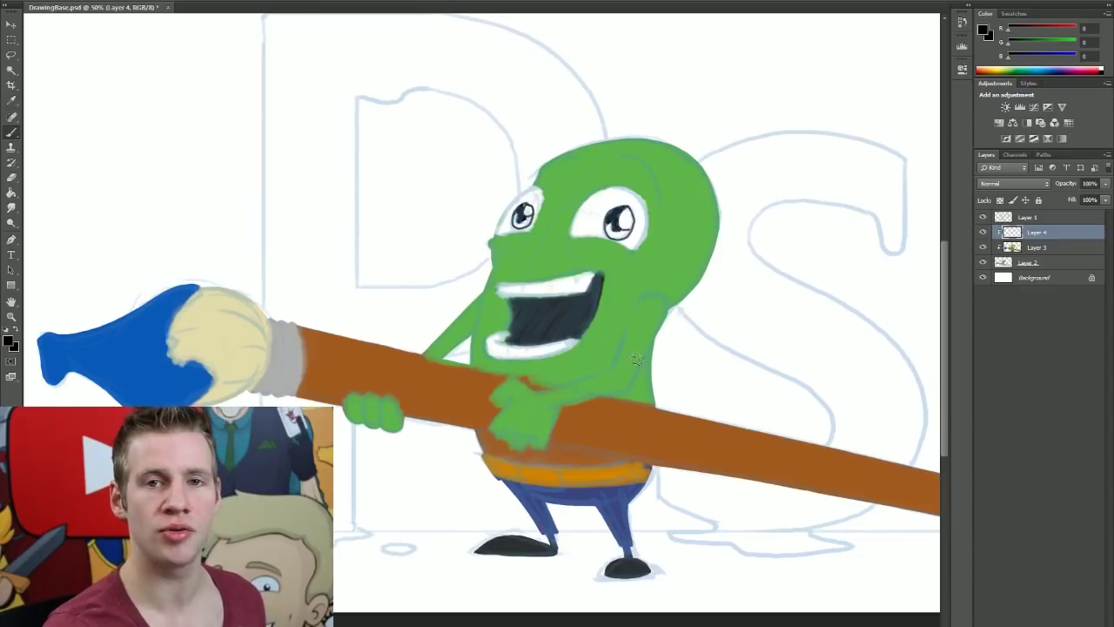
pyautogui.hscroll(2, 637, 359)
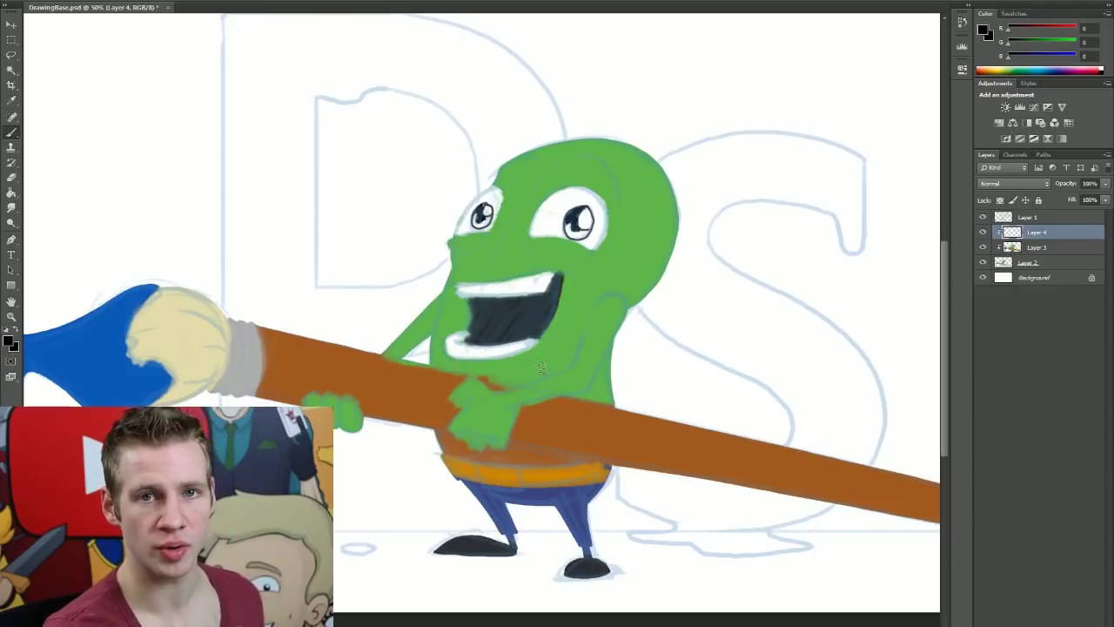
pyautogui.keyDown('alt'); pyautogui.click(634, 245); pyautogui.keyUp('alt')
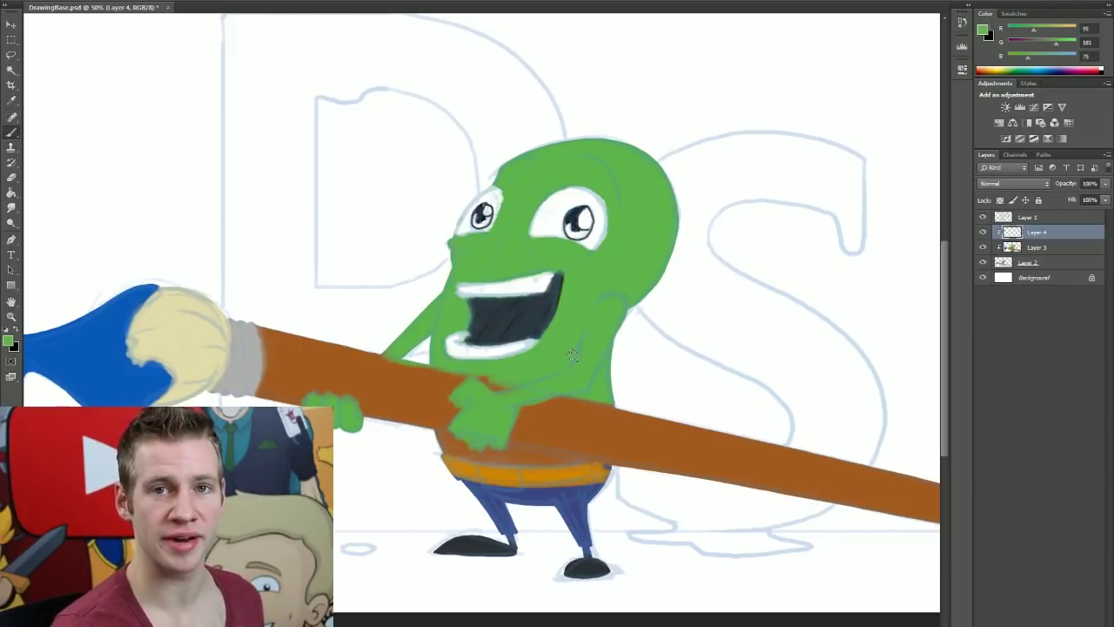
# Step: Add Layer 5, dab a bright green spot, then pick olive green and dab it alongside
pyautogui.hotkey('ctrl', 'shift', 'alt', 'n')
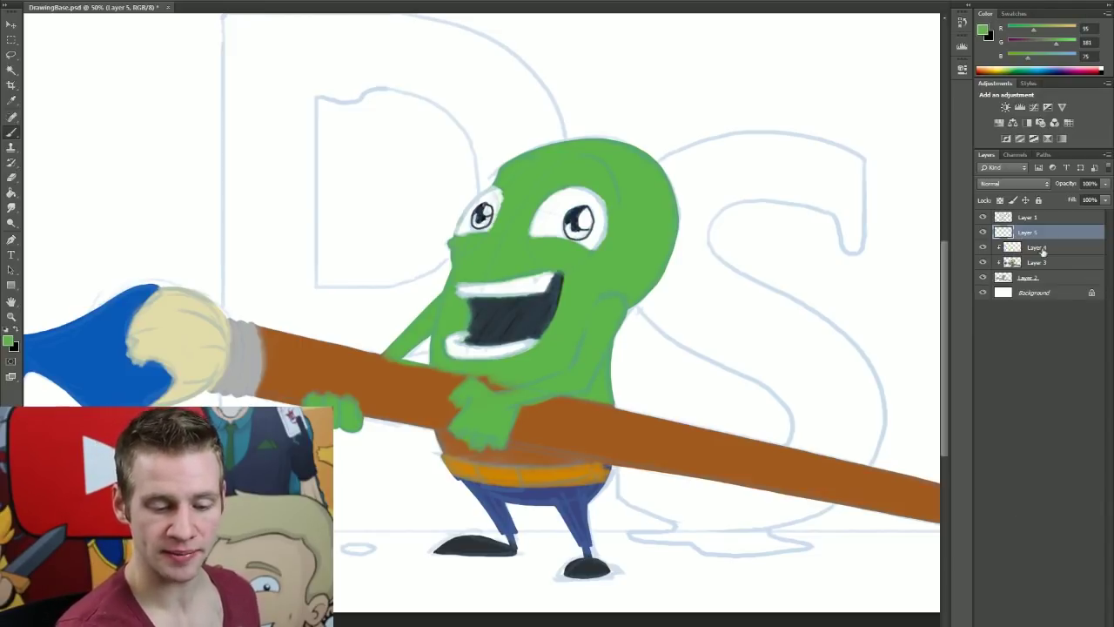
pyautogui.click(366, 162)
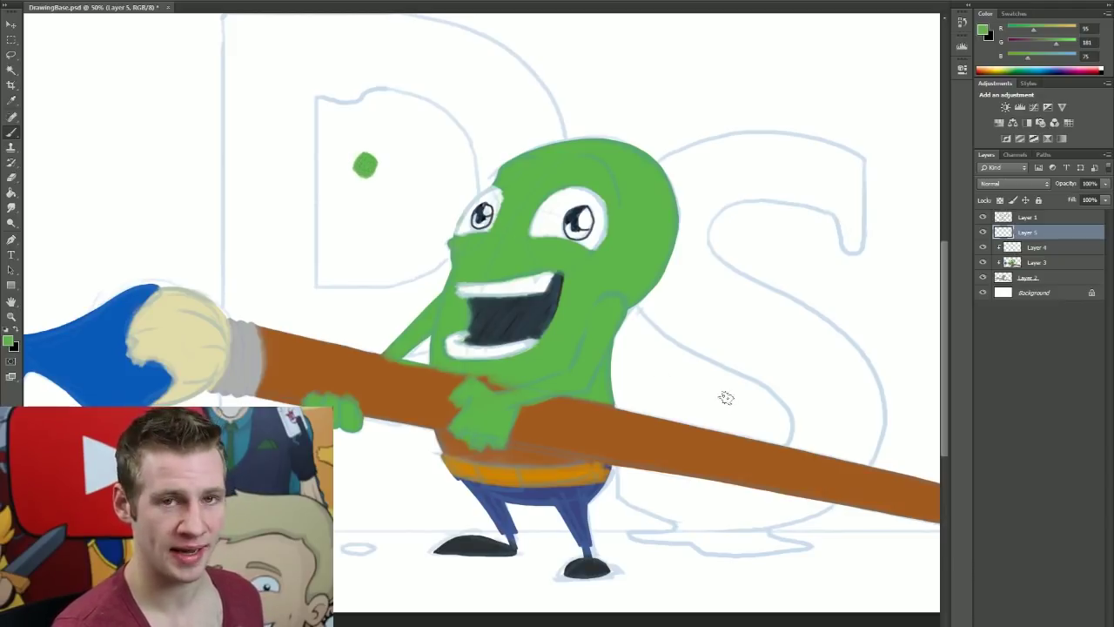
pyautogui.click(8, 340)
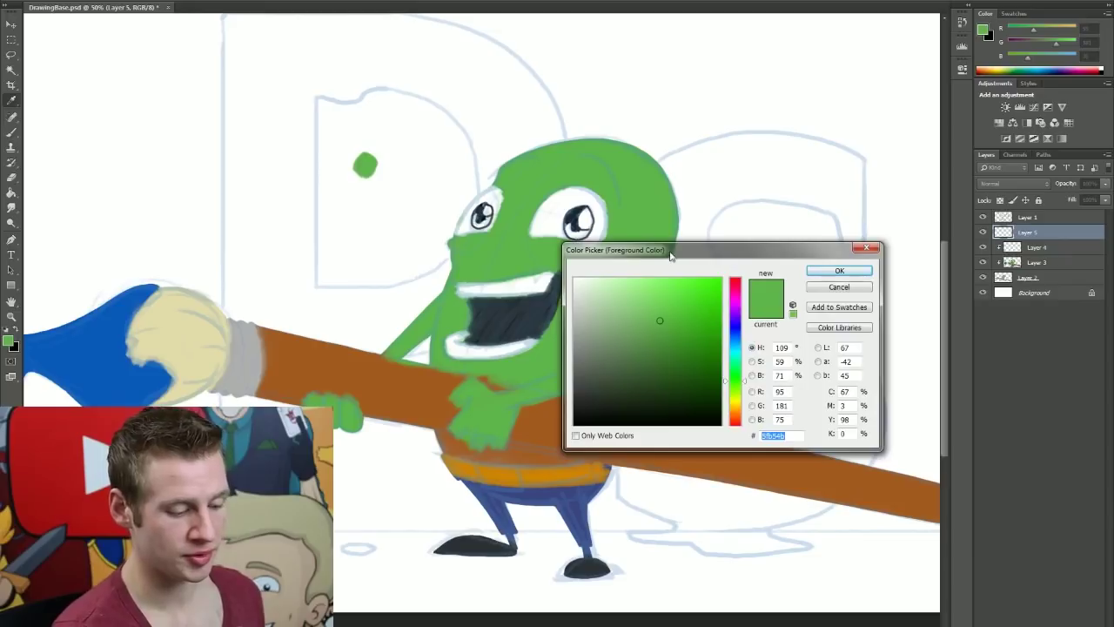
pyautogui.moveTo(670, 255); pyautogui.dragTo(622, 173)
pyautogui.click(593, 254)
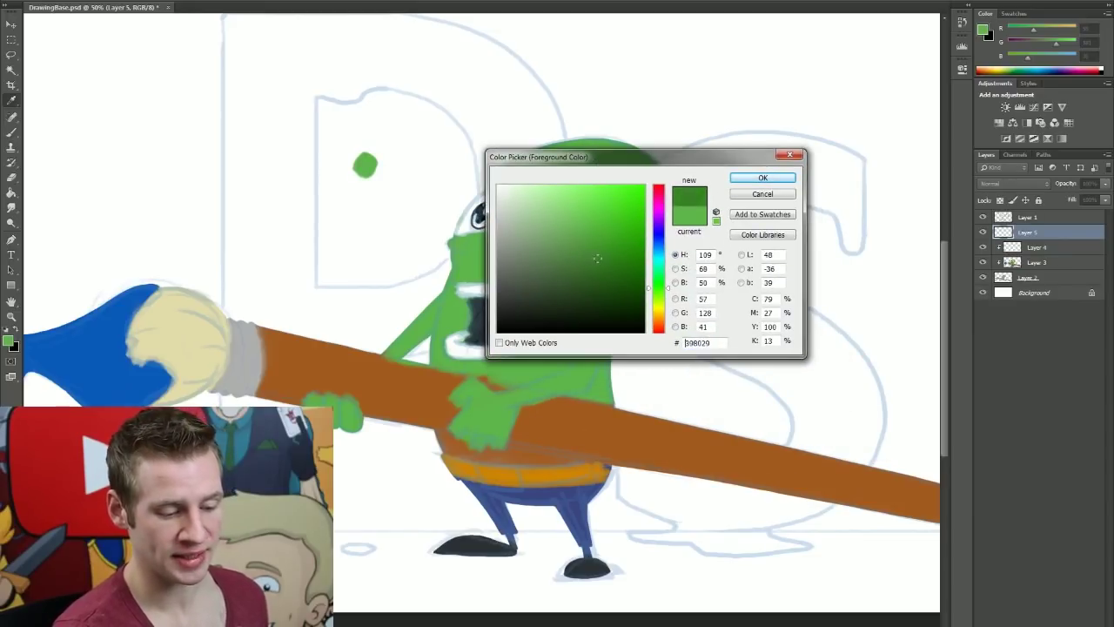
pyautogui.click(607, 264)
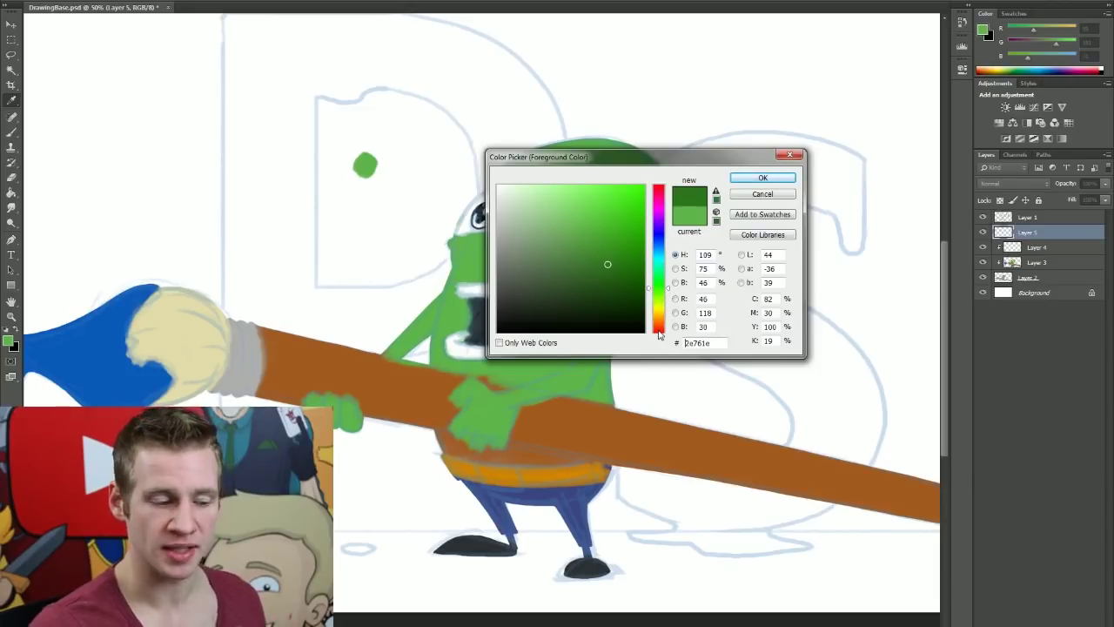
pyautogui.moveTo(669, 291); pyautogui.dragTo(670, 305)
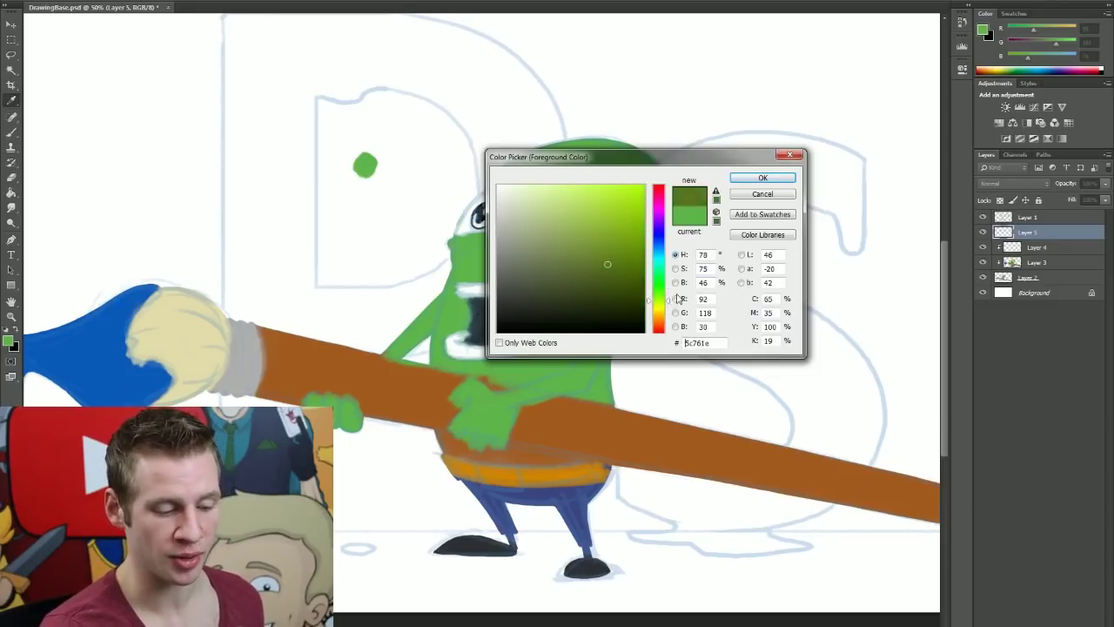
pyautogui.click(763, 179)
pyautogui.click(348, 183)
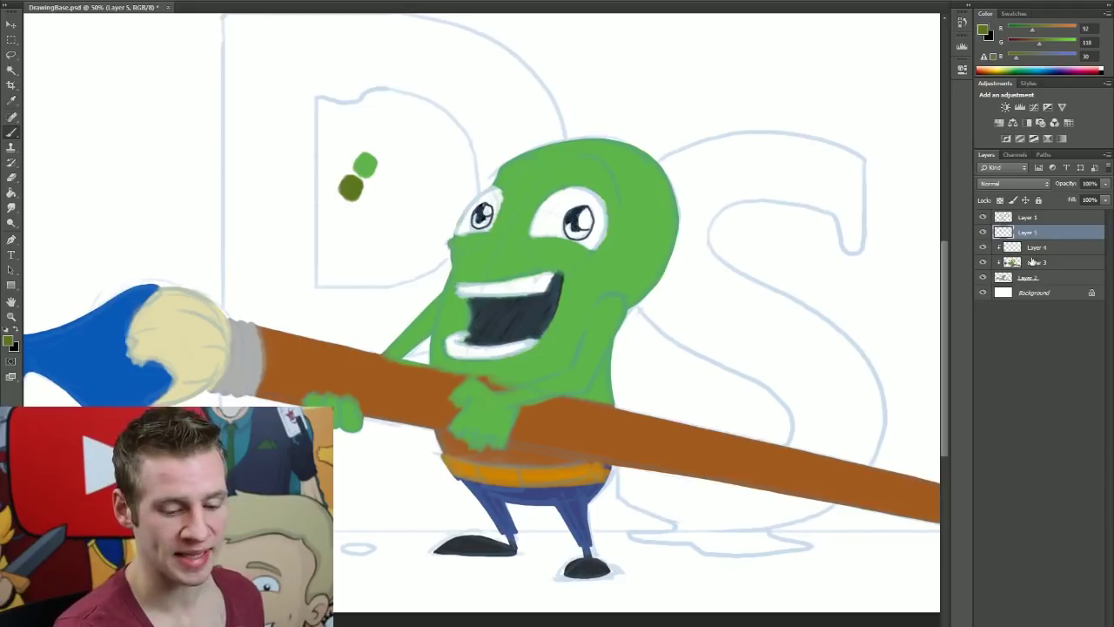
# Step: Select the skin paint Layer 4, try and undo olive strokes, then zoom in
pyautogui.click(1038, 247)
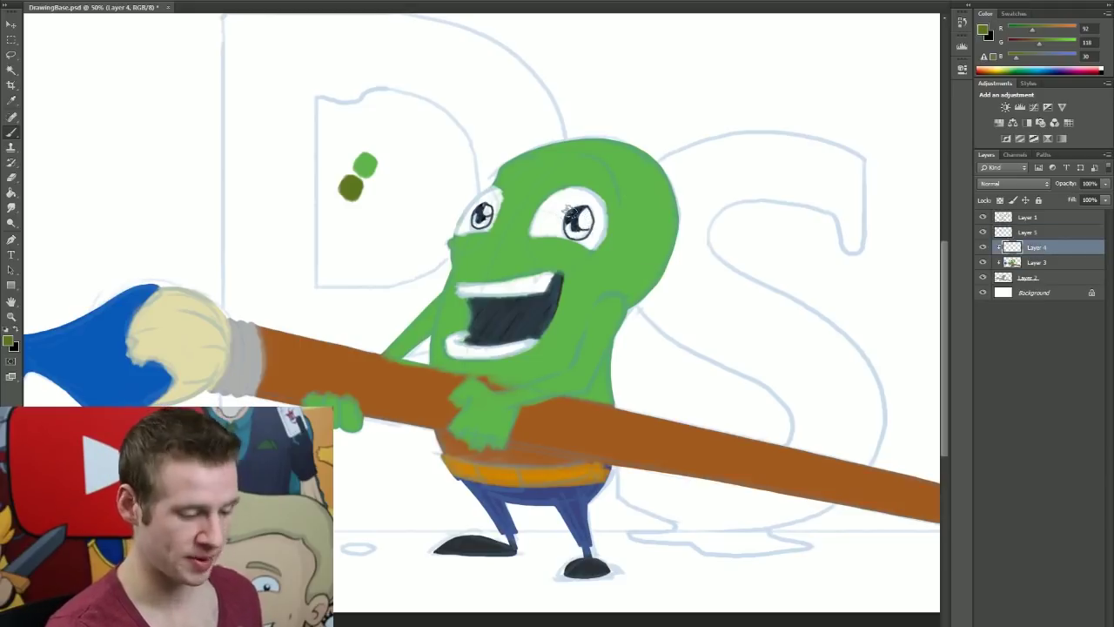
pyautogui.moveTo(557, 157)
pyautogui.mouseDown()
pyautogui.moveTo(473, 186)
pyautogui.moveTo(496, 301)
pyautogui.mouseUp()
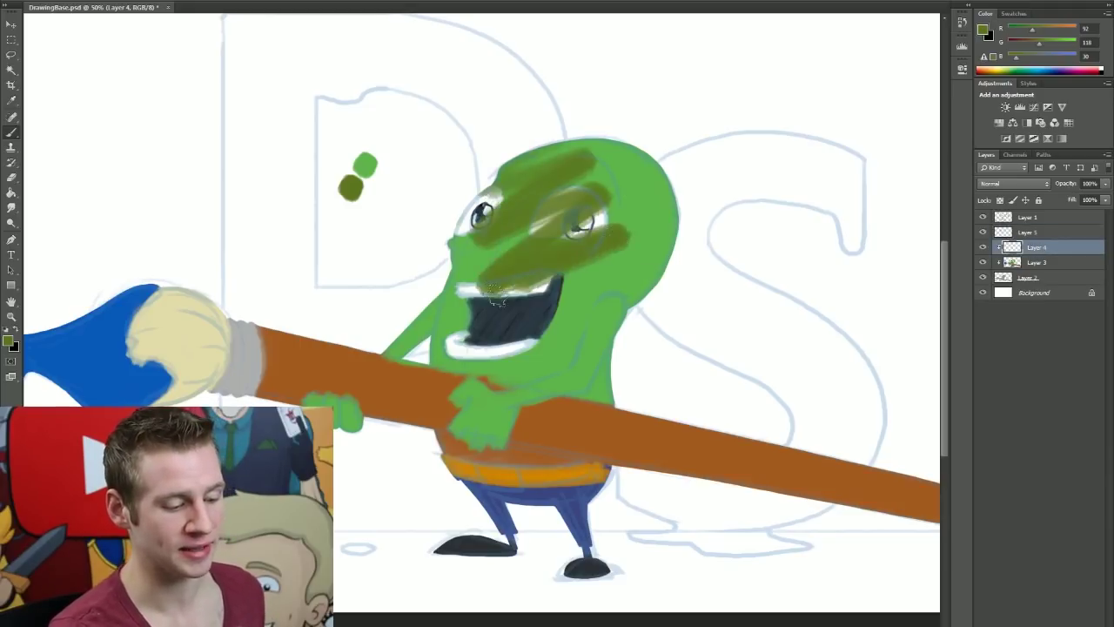
pyautogui.hotkey('ctrl', 'alt', 'z')
pyautogui.hotkey('ctrl', 'alt', 'z')
pyautogui.hotkey('ctrl', 'alt', 'z')
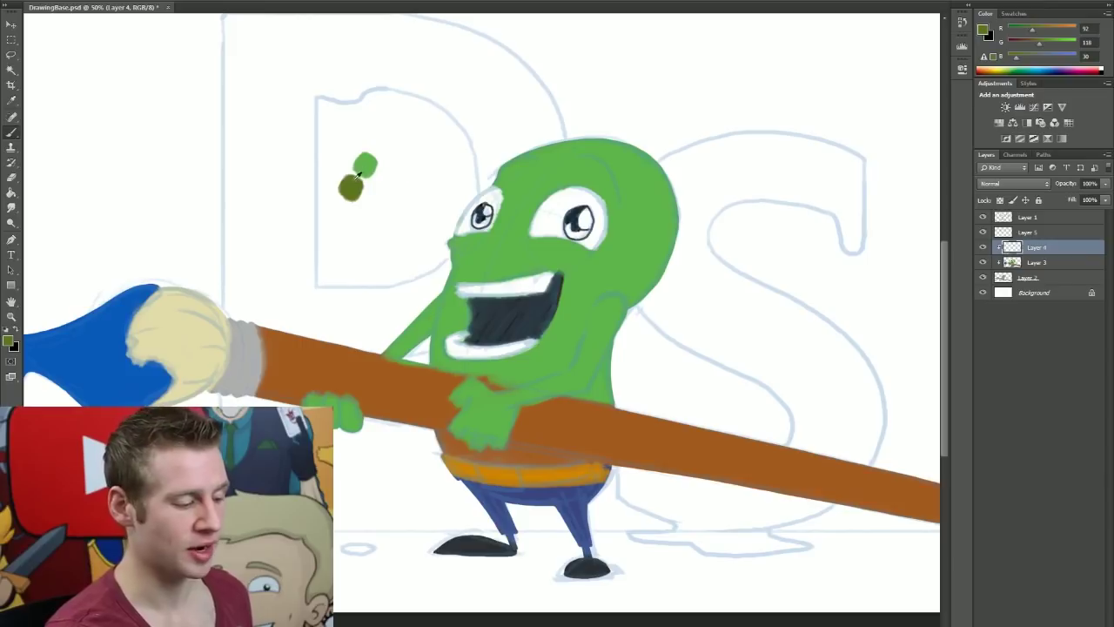
pyautogui.moveTo(558, 199); pyautogui.dragTo(523, 228)
pyautogui.hotkey('ctrl', 'z')
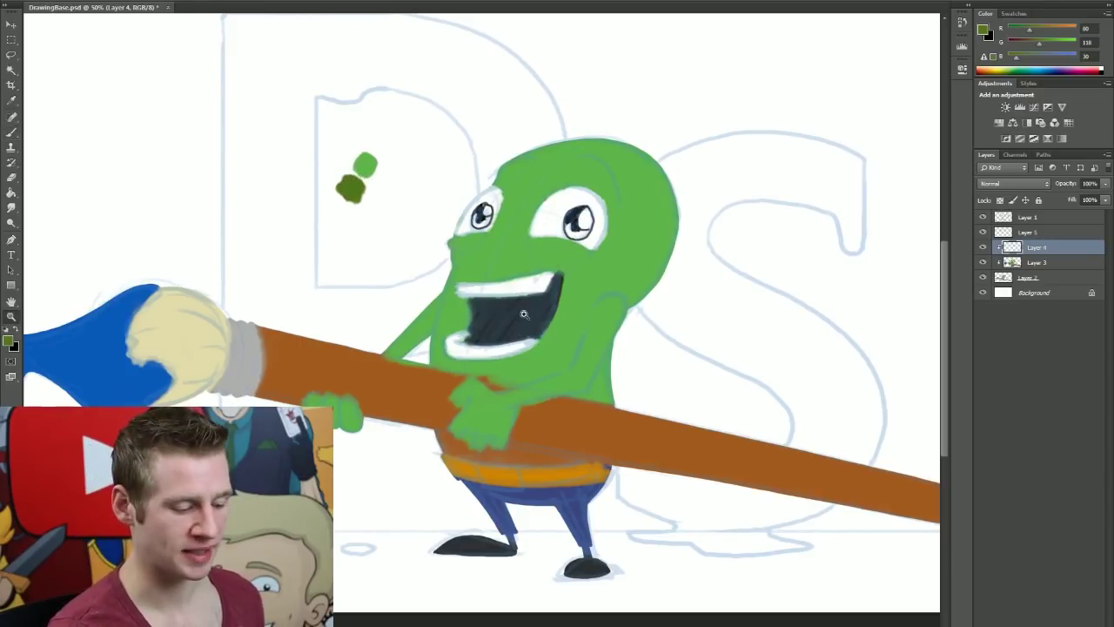
pyautogui.hotkey('ctrl', '+')
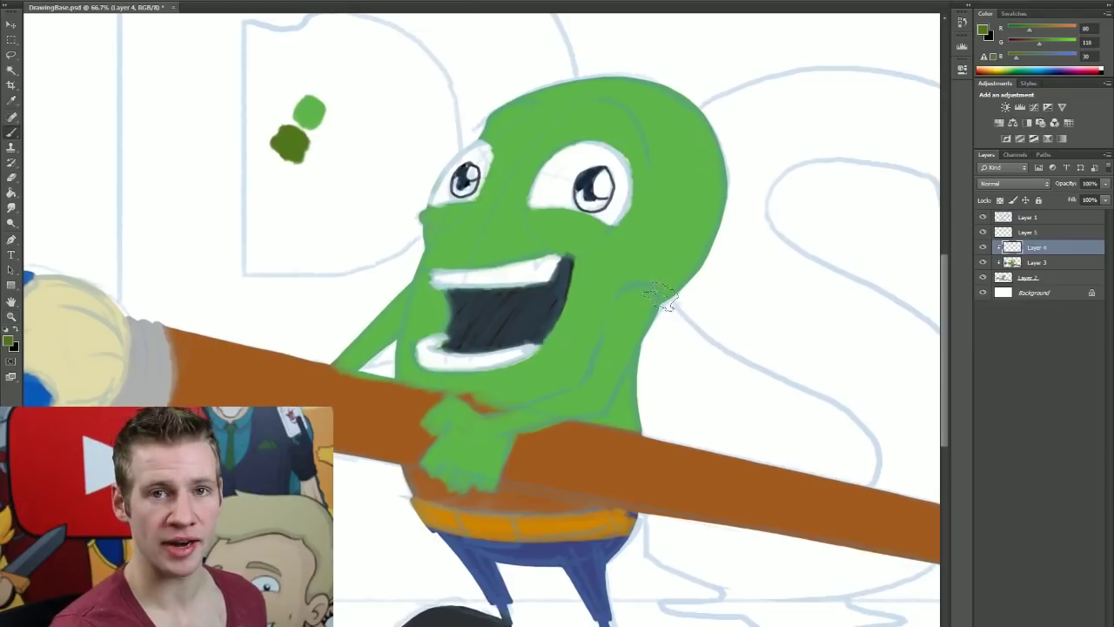
pyautogui.scroll(2, 919, 290)
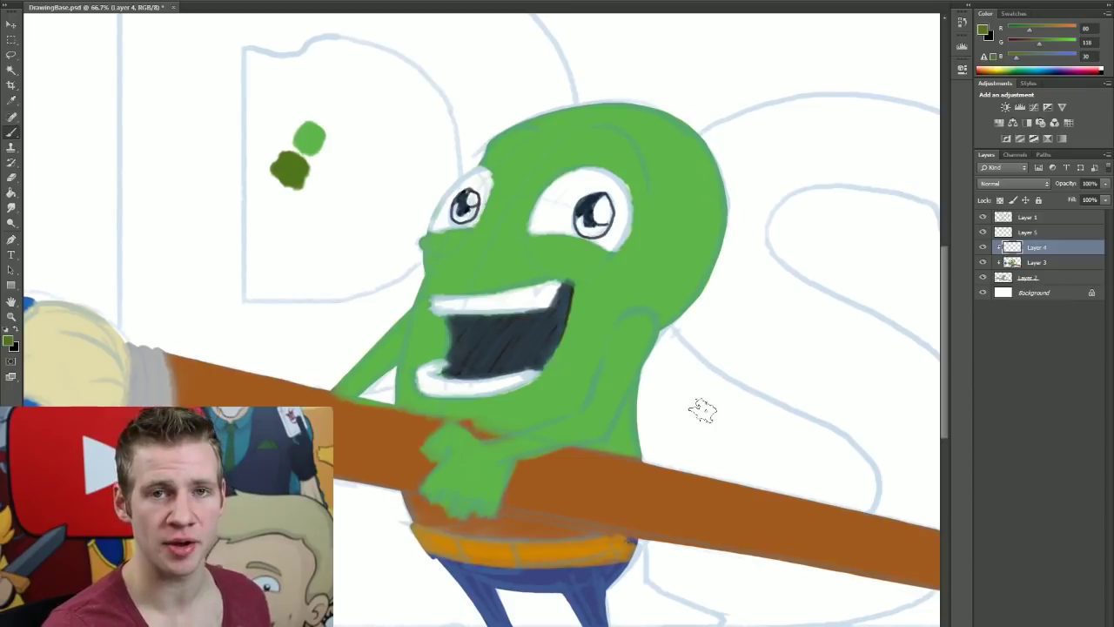
# Step: Shade olive above the right eye, along the head and body's right side, and around mouth and belt
pyautogui.moveTo(535, 187)
pyautogui.mouseDown()
pyautogui.moveTo(612, 157)
pyautogui.moveTo(640, 196)
pyautogui.moveTo(622, 248)
pyautogui.moveTo(600, 152)
pyautogui.moveTo(539, 204)
pyautogui.moveTo(522, 113)
pyautogui.moveTo(551, 105)
pyautogui.moveTo(723, 209)
pyautogui.mouseUp()
pyautogui.moveTo(696, 148); pyautogui.dragTo(736, 222)
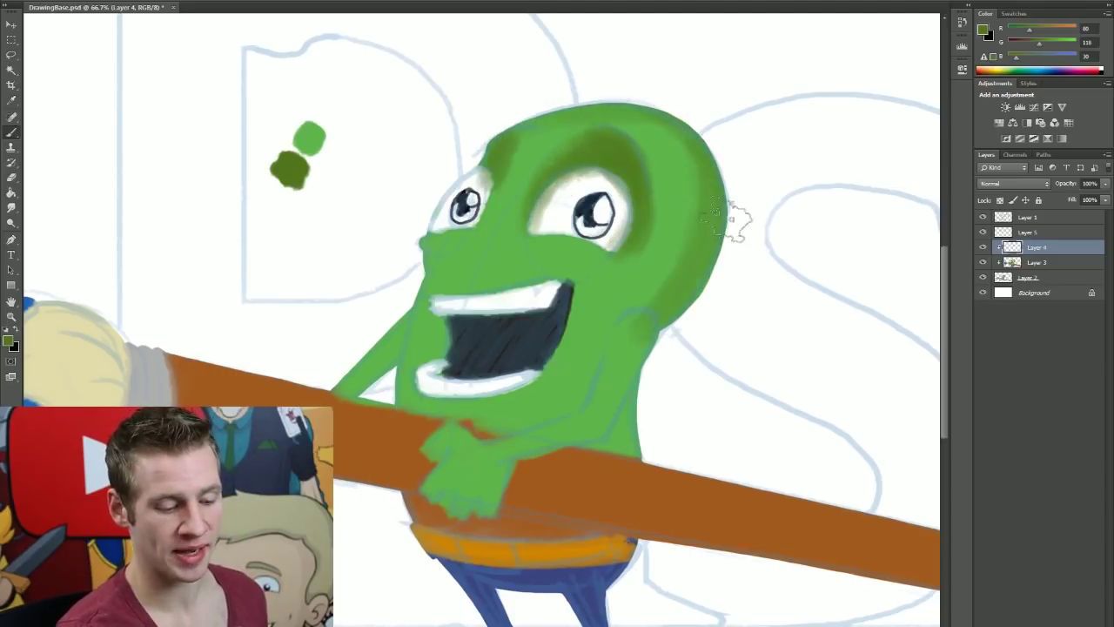
pyautogui.moveTo(709, 152); pyautogui.dragTo(688, 288)
pyautogui.moveTo(674, 131); pyautogui.dragTo(649, 361)
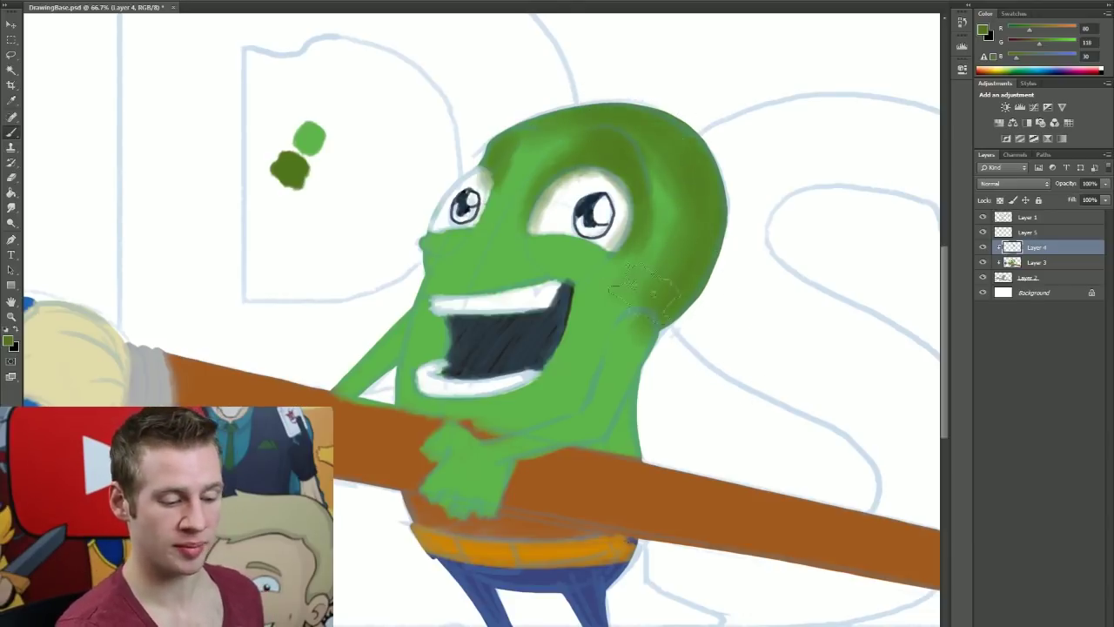
pyautogui.moveTo(405, 397); pyautogui.dragTo(492, 427)
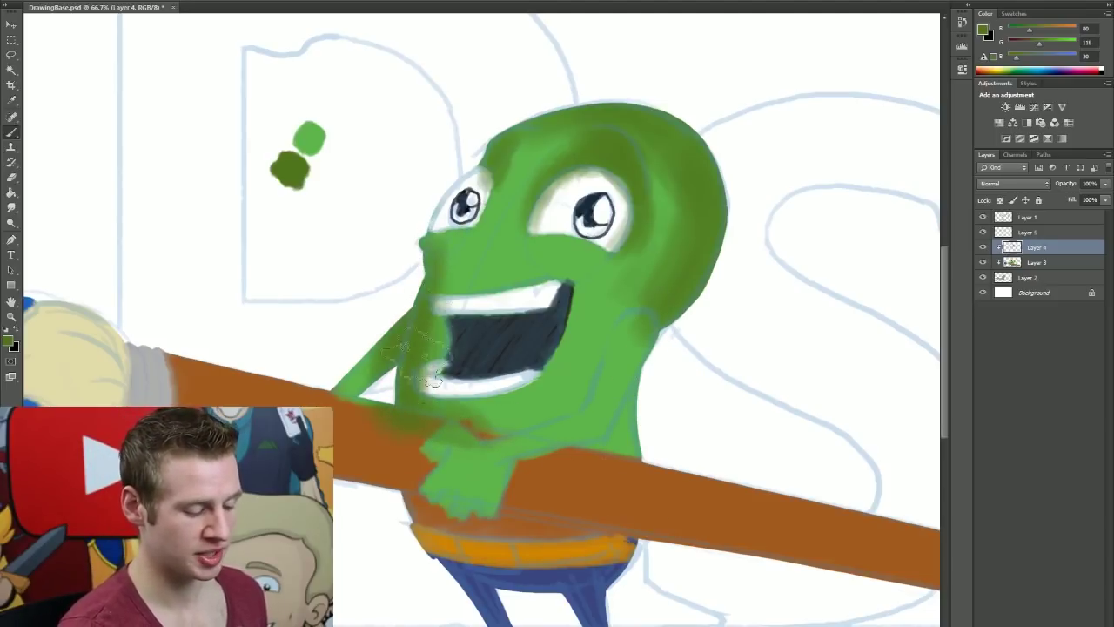
pyautogui.moveTo(422, 370); pyautogui.dragTo(448, 384)
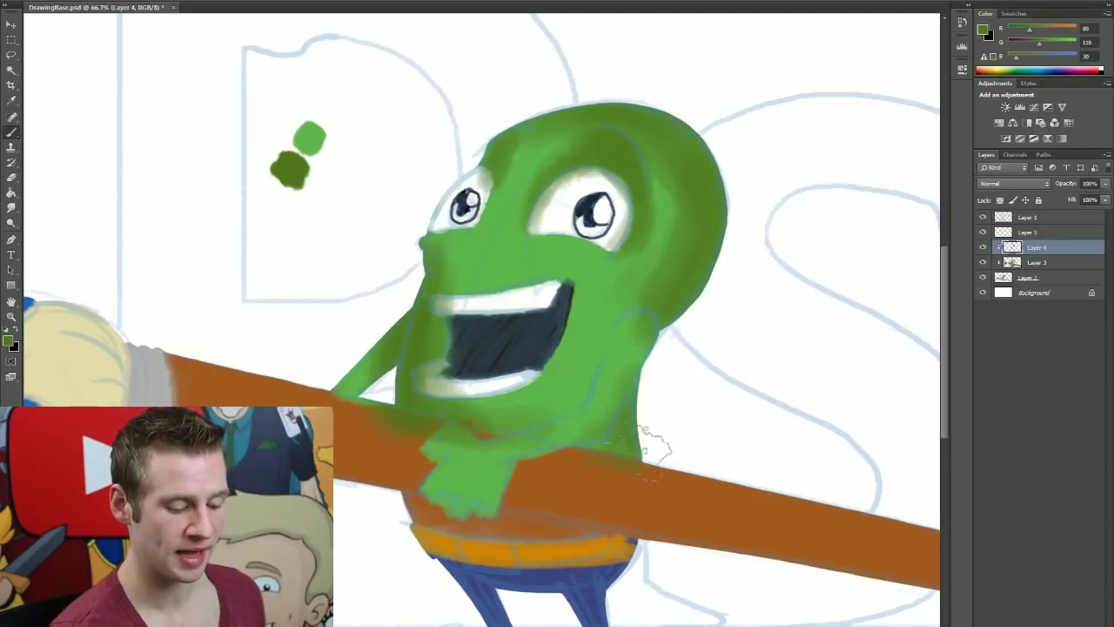
pyautogui.moveTo(653, 449); pyautogui.dragTo(661, 365)
pyautogui.scroll(-1, 405, 505)
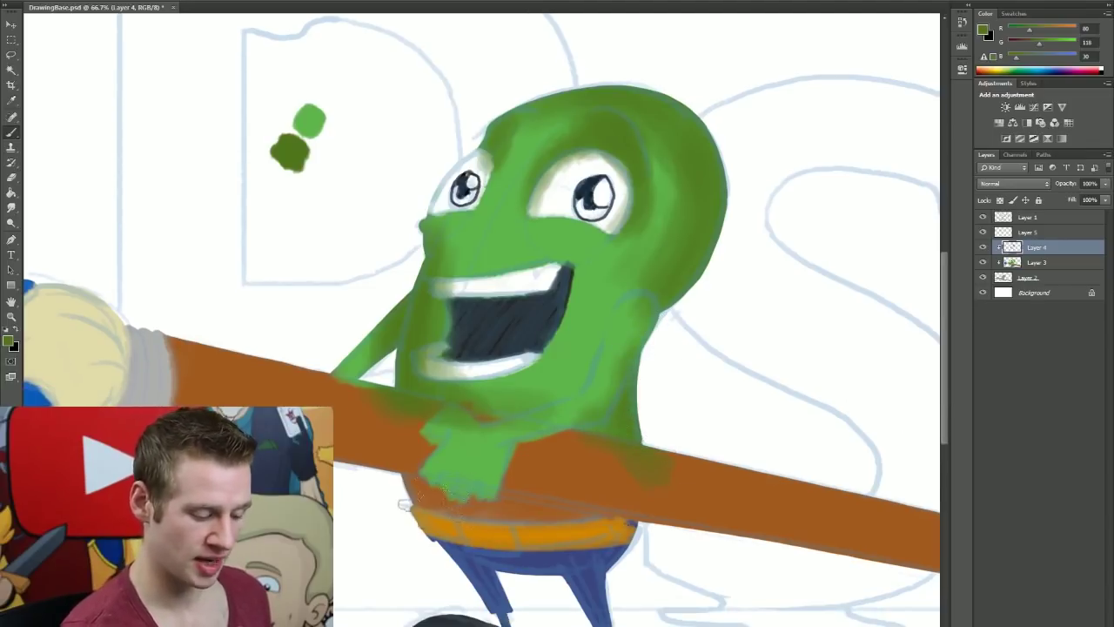
pyautogui.moveTo(405, 505); pyautogui.dragTo(609, 518)
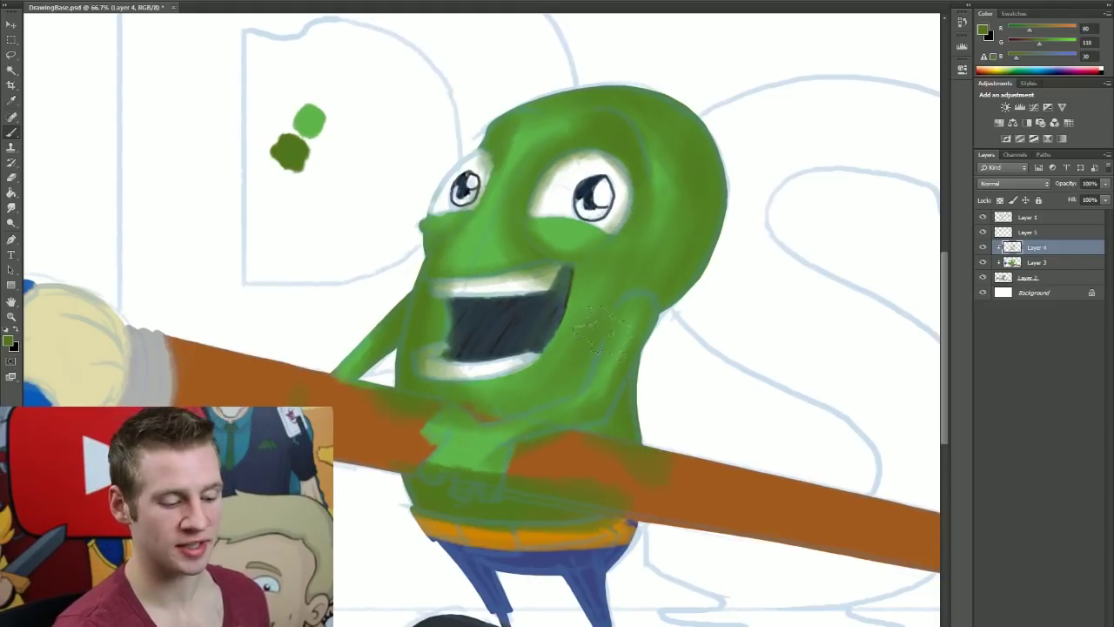
pyautogui.moveTo(570, 277); pyautogui.dragTo(538, 349)
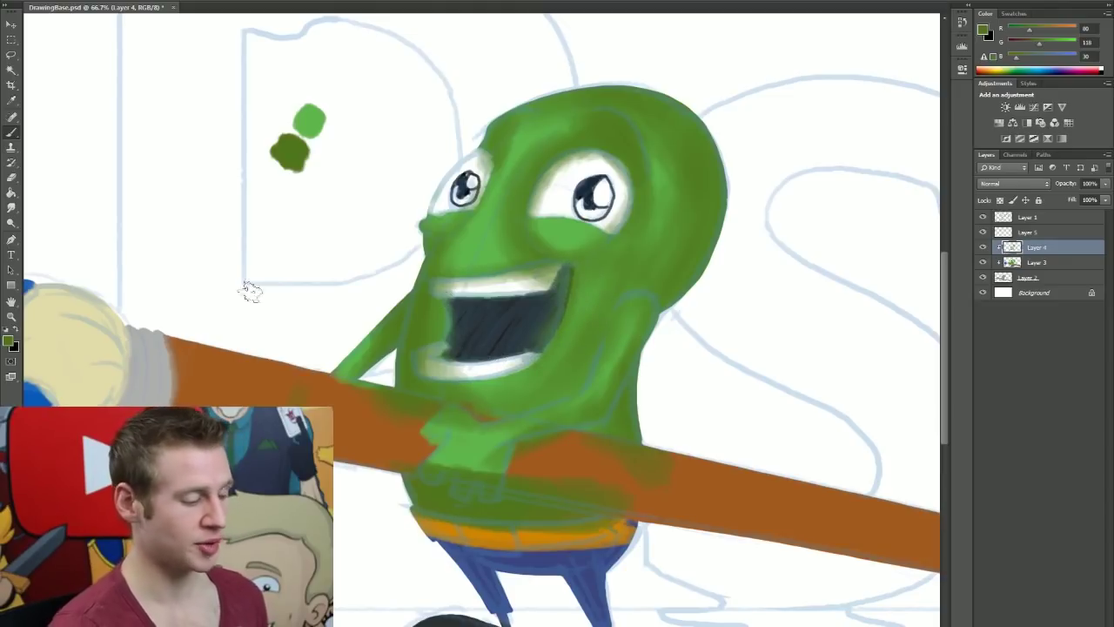
# Step: Pick a deeper green and dab it as a third swatch on Layer 5
pyautogui.click(8, 340)
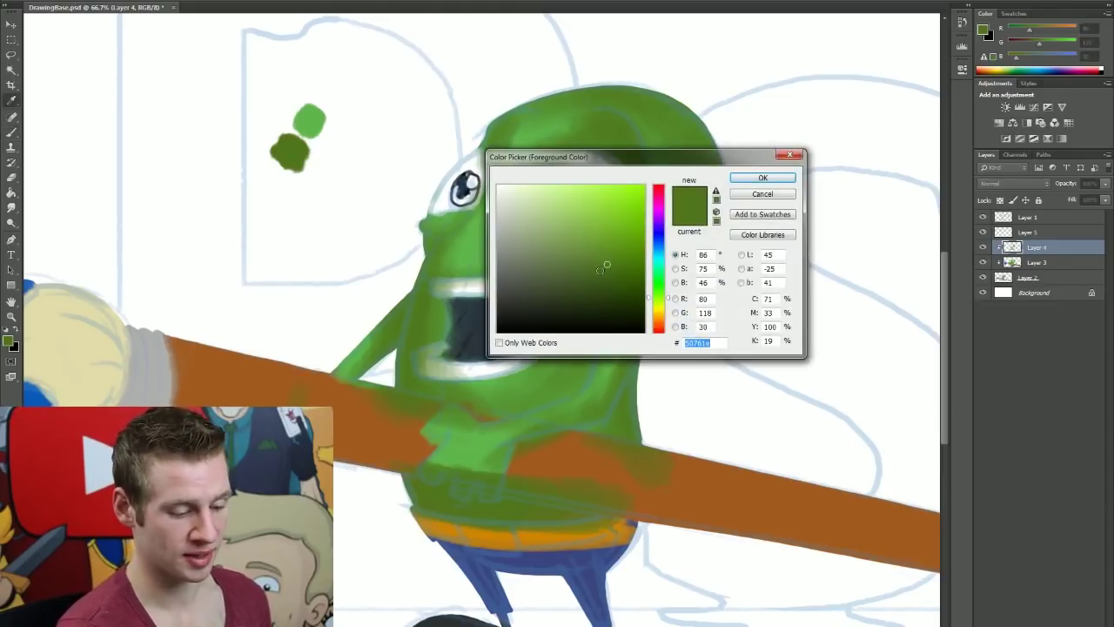
pyautogui.moveTo(600, 270); pyautogui.dragTo(618, 285)
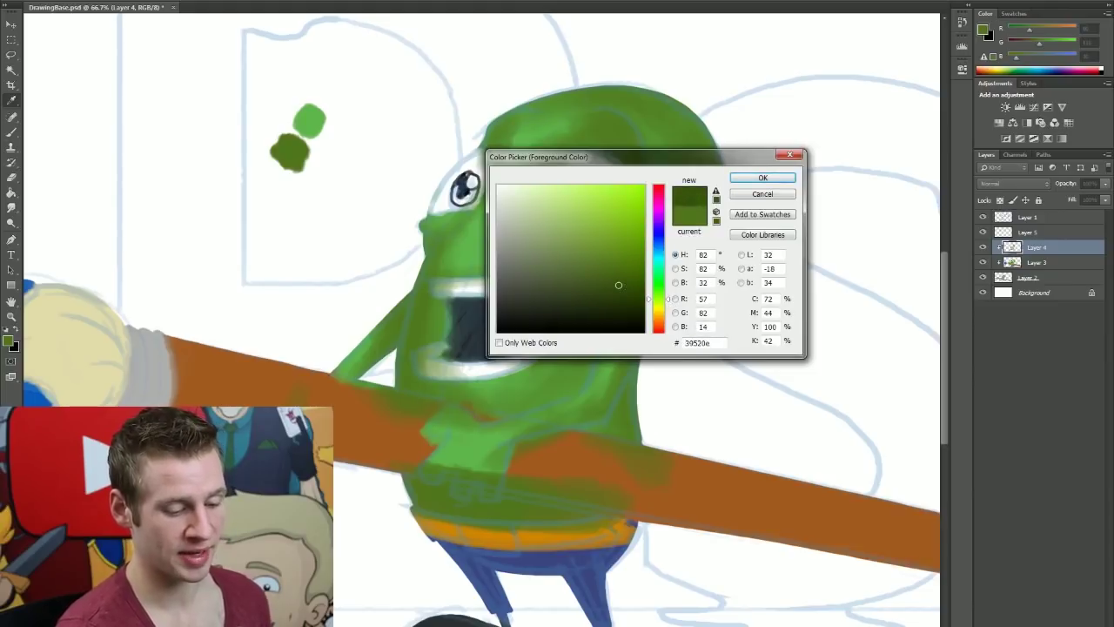
pyautogui.click(763, 178)
pyautogui.hotkey('alt', ']')
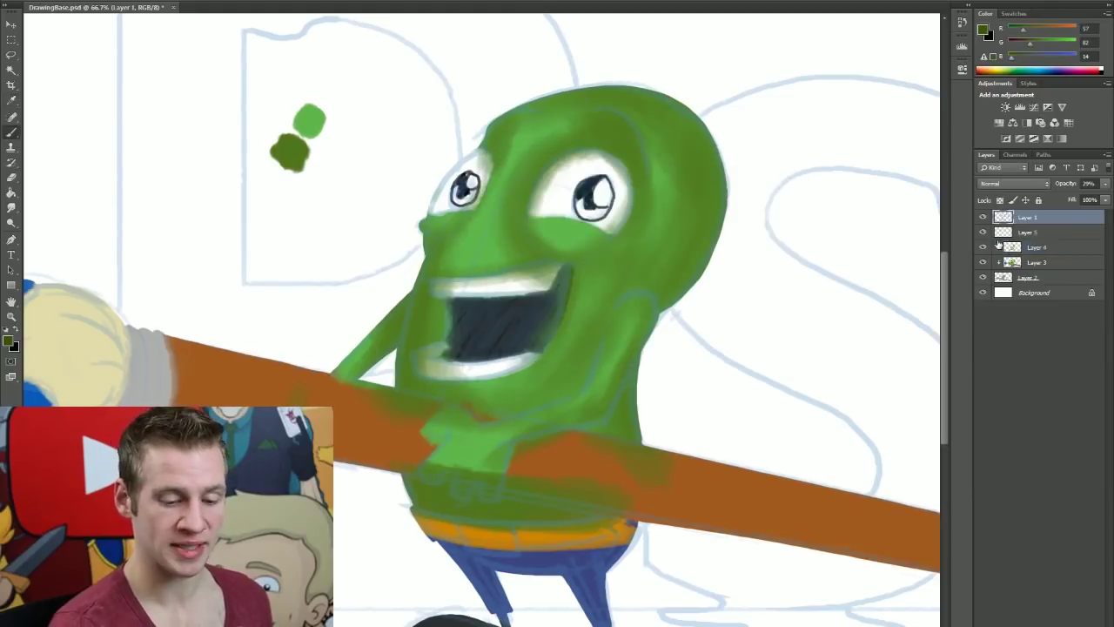
pyautogui.moveTo(274, 190); pyautogui.dragTo(261, 181)
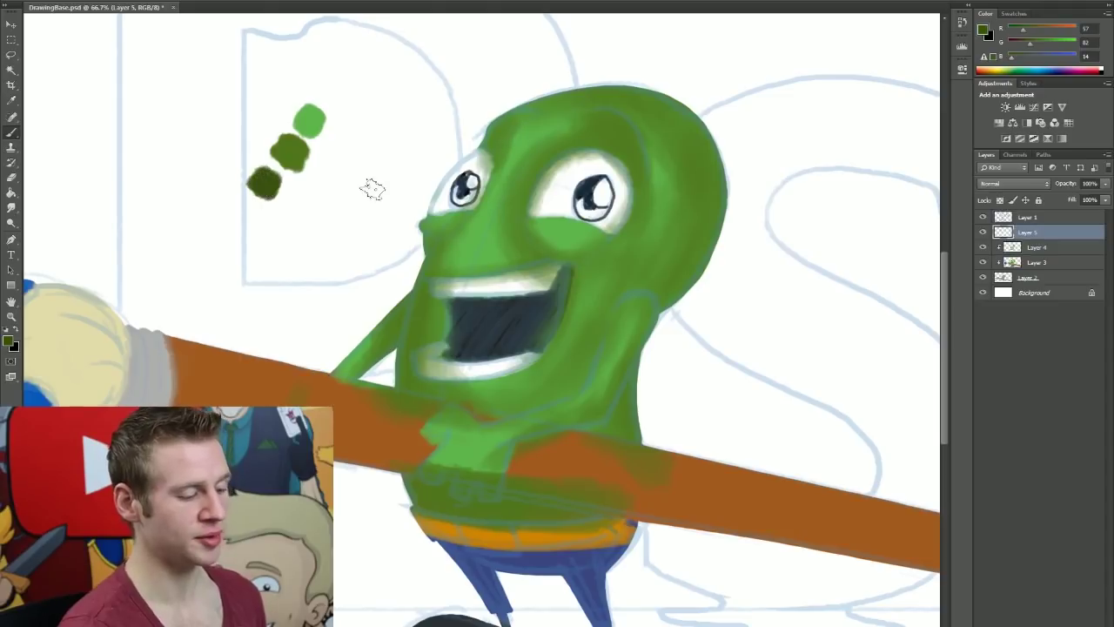
# Step: On Layer 4, darken the head top, body's left edge, right side and neck with deep green
pyautogui.click(1042, 250)
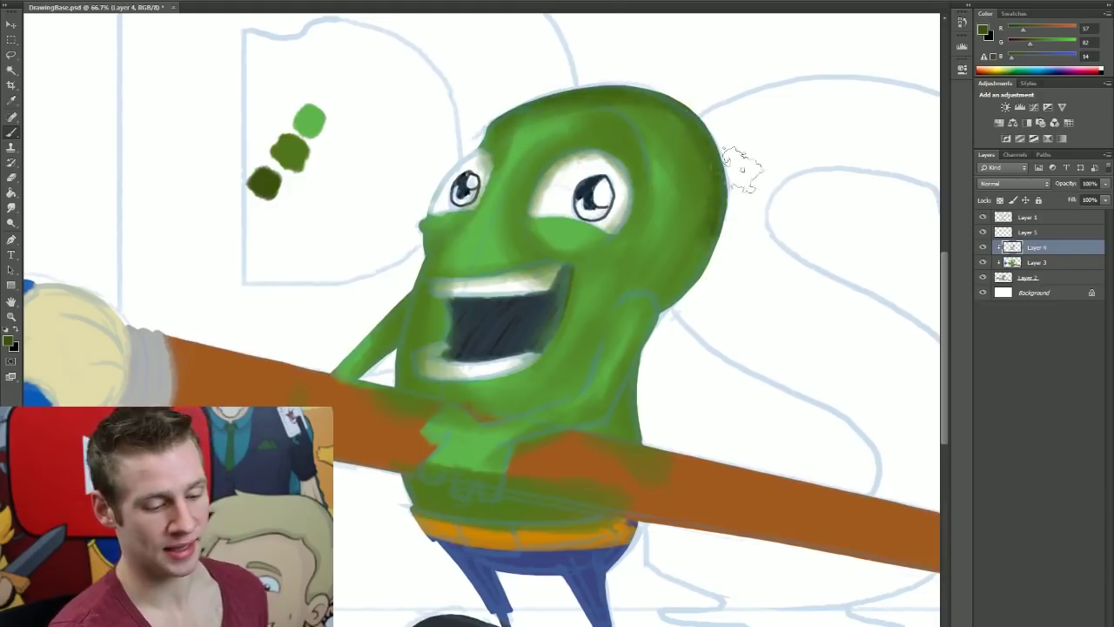
pyautogui.moveTo(666, 84); pyautogui.dragTo(697, 287)
pyautogui.moveTo(418, 242)
pyautogui.mouseDown()
pyautogui.moveTo(397, 490)
pyautogui.moveTo(424, 547)
pyautogui.mouseUp()
pyautogui.moveTo(645, 344); pyautogui.dragTo(658, 496)
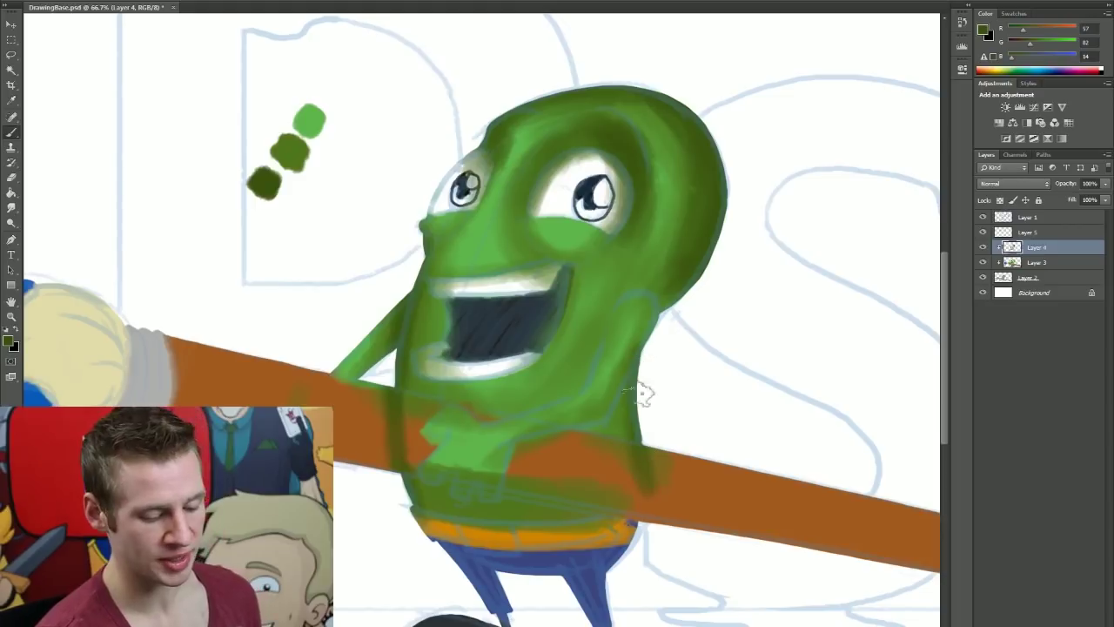
pyautogui.moveTo(648, 439); pyautogui.dragTo(657, 498)
pyautogui.moveTo(631, 399); pyautogui.dragTo(627, 440)
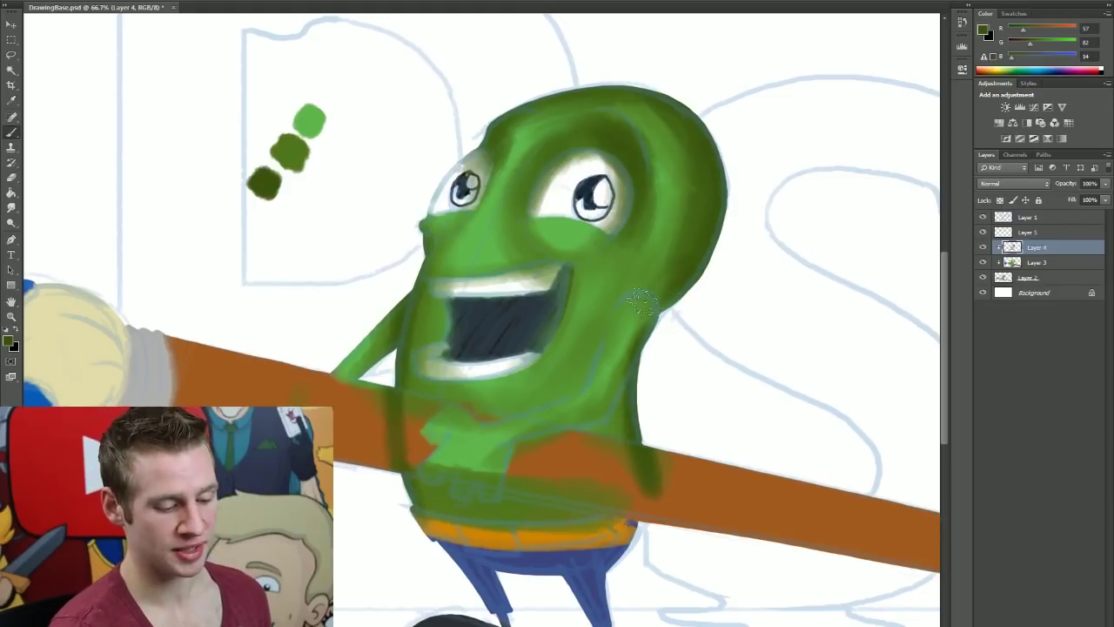
pyautogui.moveTo(622, 292)
pyautogui.mouseDown()
pyautogui.moveTo(657, 305)
pyautogui.moveTo(633, 383)
pyautogui.mouseUp()
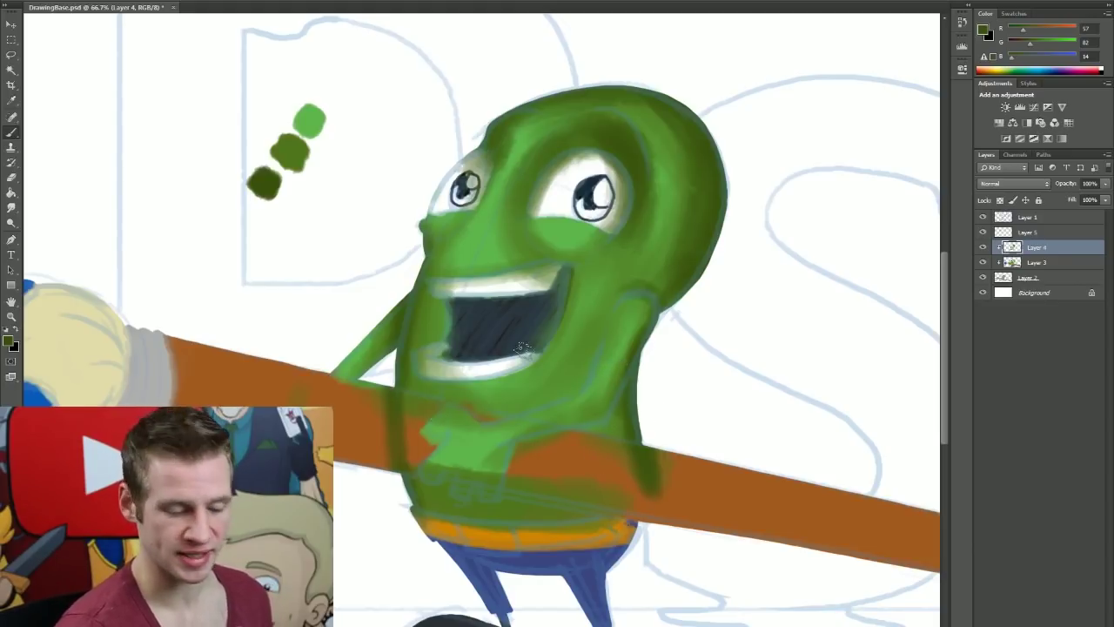
# Step: Hide Layer 1's blue sketch lines and paint a dark green accent along the body's right edge
pyautogui.click(983, 218)
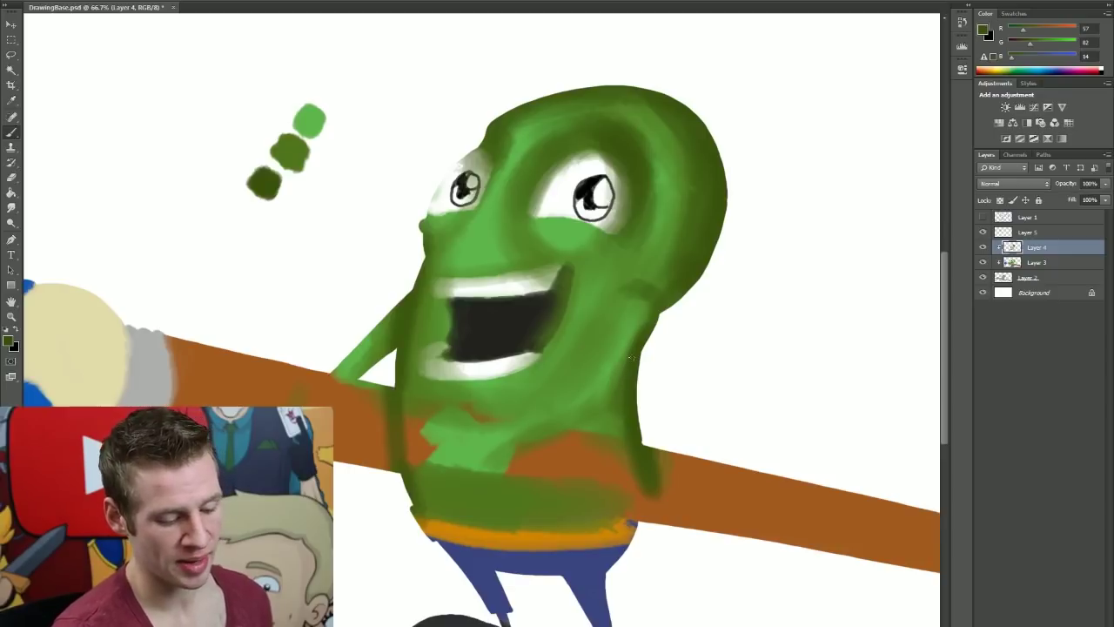
pyautogui.moveTo(622, 367)
pyautogui.mouseDown()
pyautogui.moveTo(603, 408)
pyautogui.moveTo(511, 451)
pyautogui.mouseUp()
pyautogui.moveTo(578, 425)
pyautogui.mouseDown()
pyautogui.moveTo(609, 401)
pyautogui.moveTo(487, 429)
pyautogui.mouseUp()
pyautogui.moveTo(610, 322)
pyautogui.mouseDown()
pyautogui.moveTo(573, 386)
pyautogui.moveTo(533, 409)
pyautogui.mouseUp()
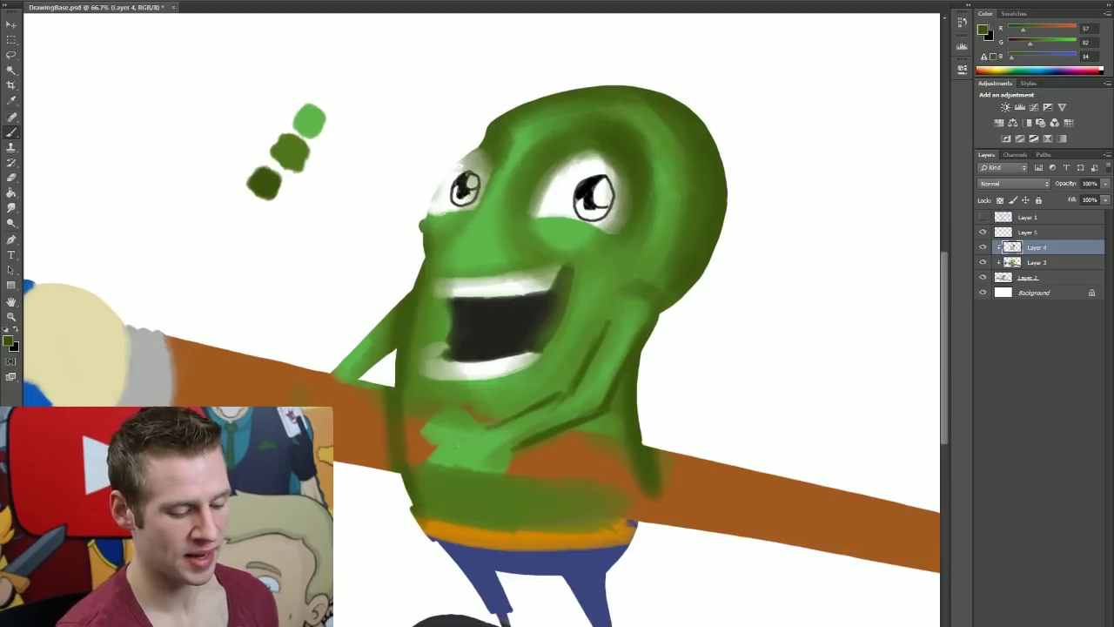
# Step: Cover orange at the lower-left body, outline a clawed hand, and add a dark line above the lip
pyautogui.moveTo(410, 411); pyautogui.dragTo(460, 500)
pyautogui.moveTo(418, 435); pyautogui.dragTo(514, 448)
pyautogui.moveTo(434, 277); pyautogui.dragTo(590, 261)
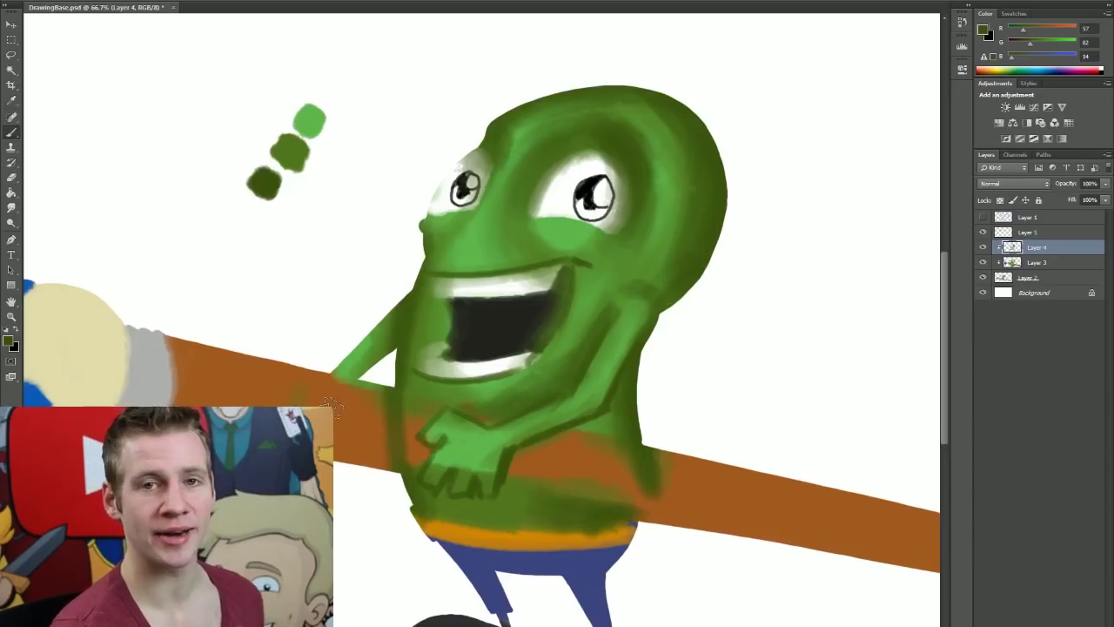
# Step: Set the foreground colour to a pale light yellow-green in the Color Picker
pyautogui.keyDown('alt'); pyautogui.click(313, 117); pyautogui.keyUp('alt')
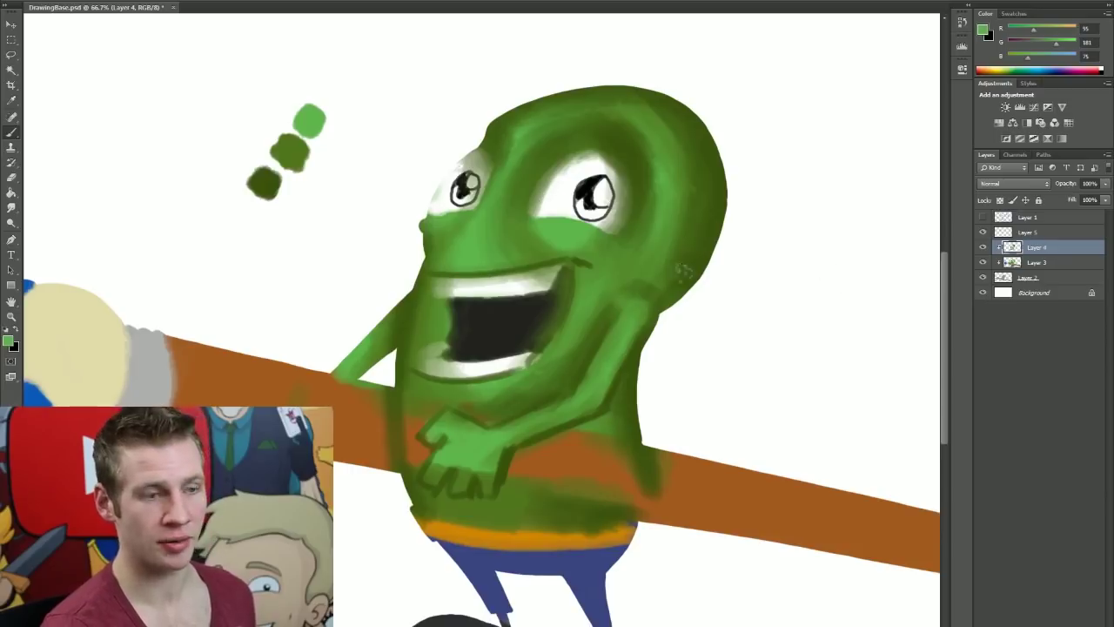
pyautogui.click(9, 340)
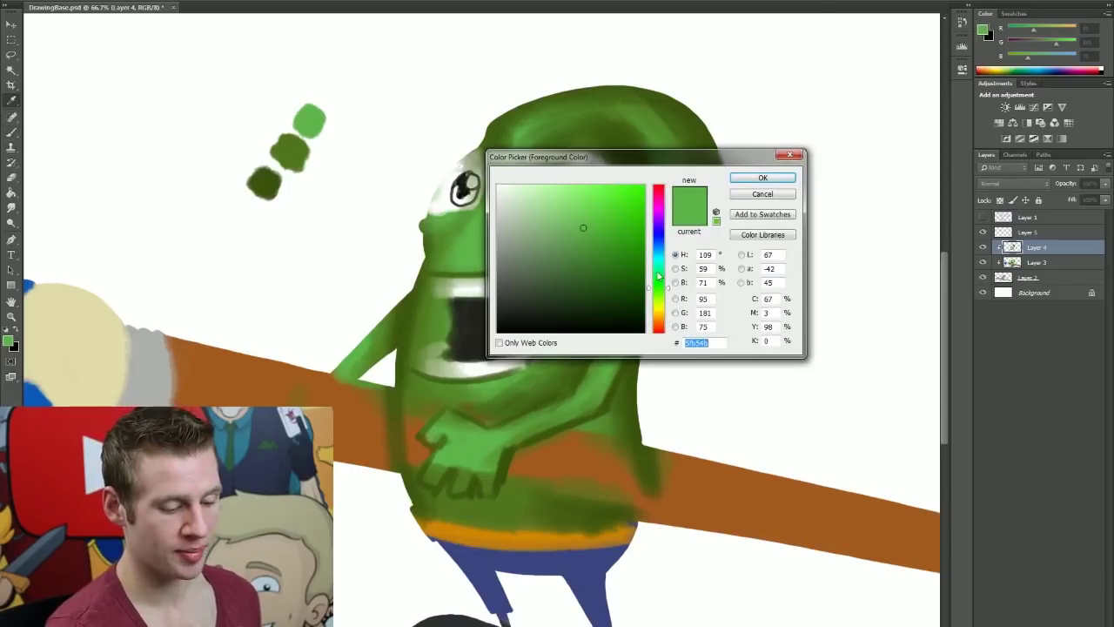
pyautogui.moveTo(566, 199); pyautogui.dragTo(559, 200)
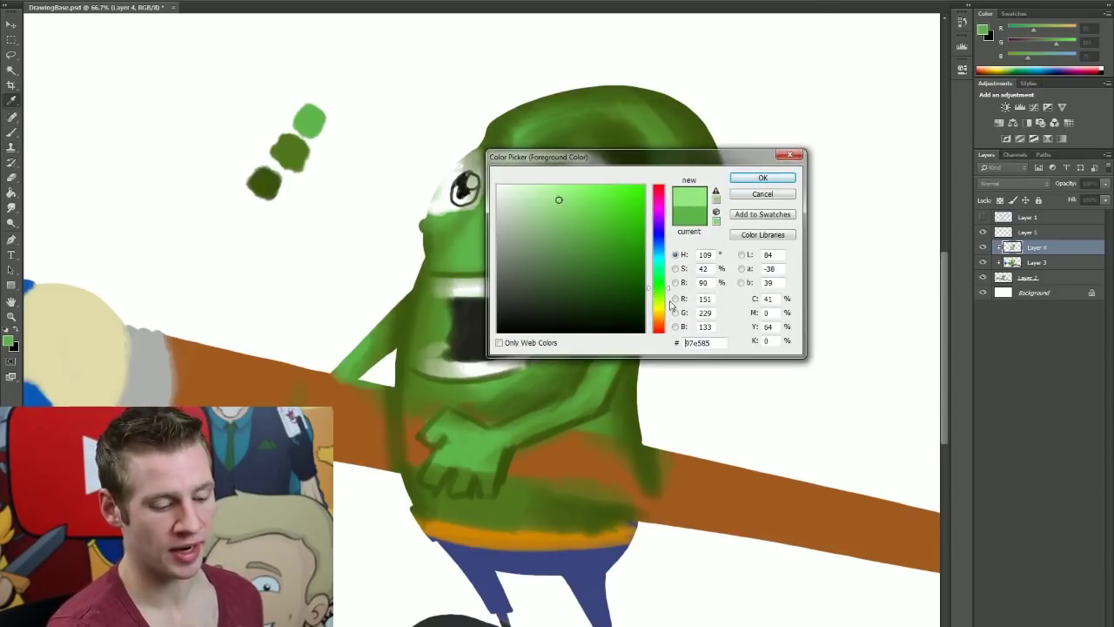
pyautogui.click(671, 303)
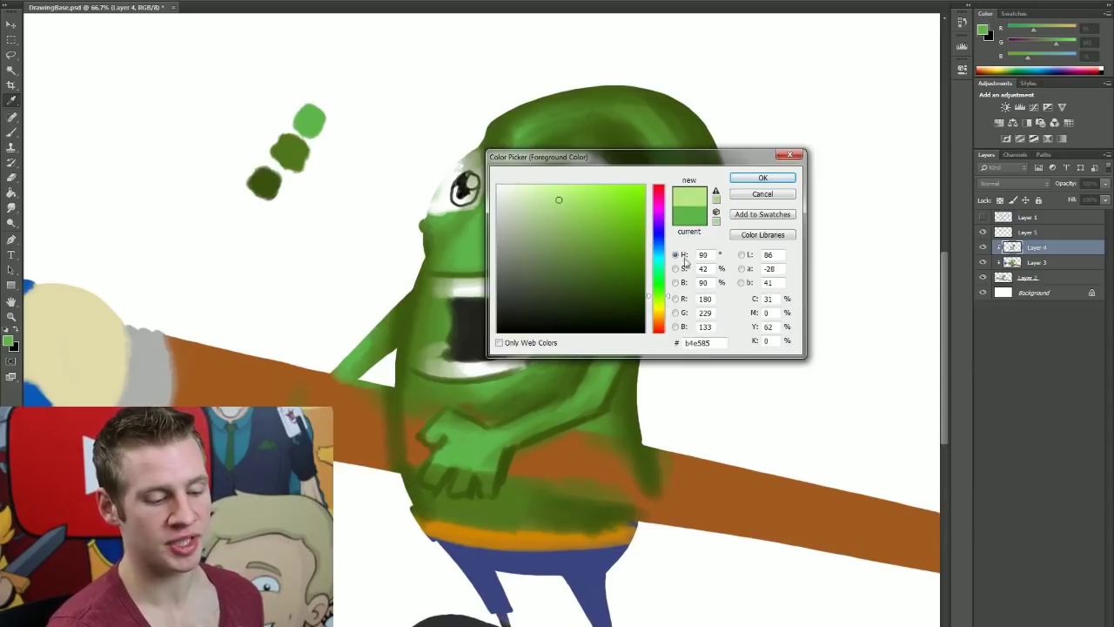
pyautogui.click(761, 178)
# Step: Dab the yellow-green on the swatch layer, then paint a light green arm across the body
pyautogui.click(1032, 231)
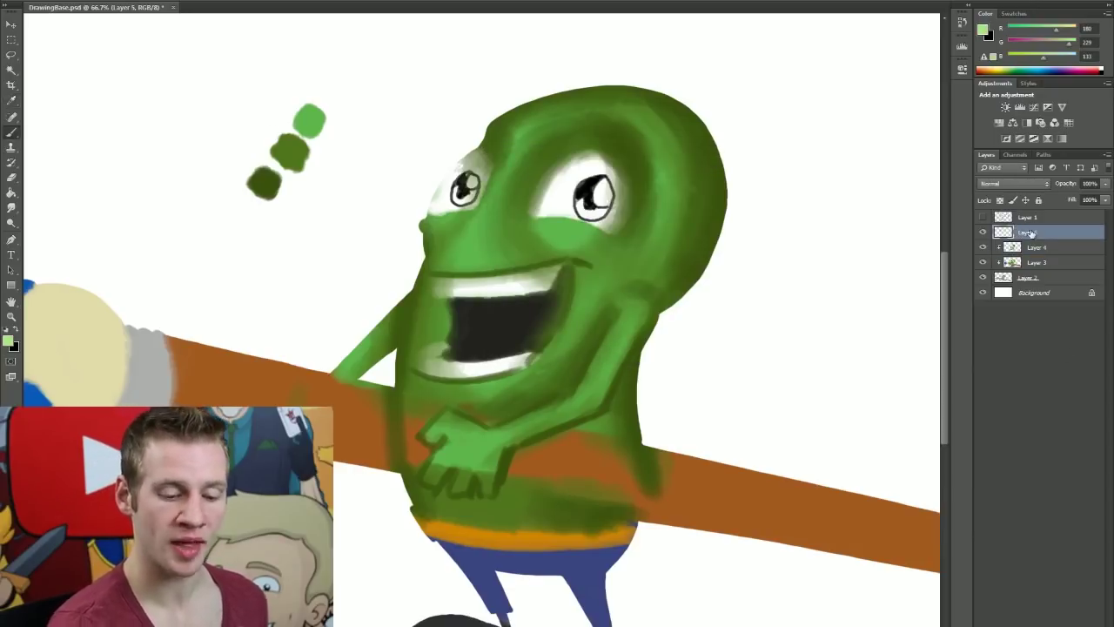
pyautogui.press('b')
pyautogui.click(273, 115)
pyautogui.click(1036, 248)
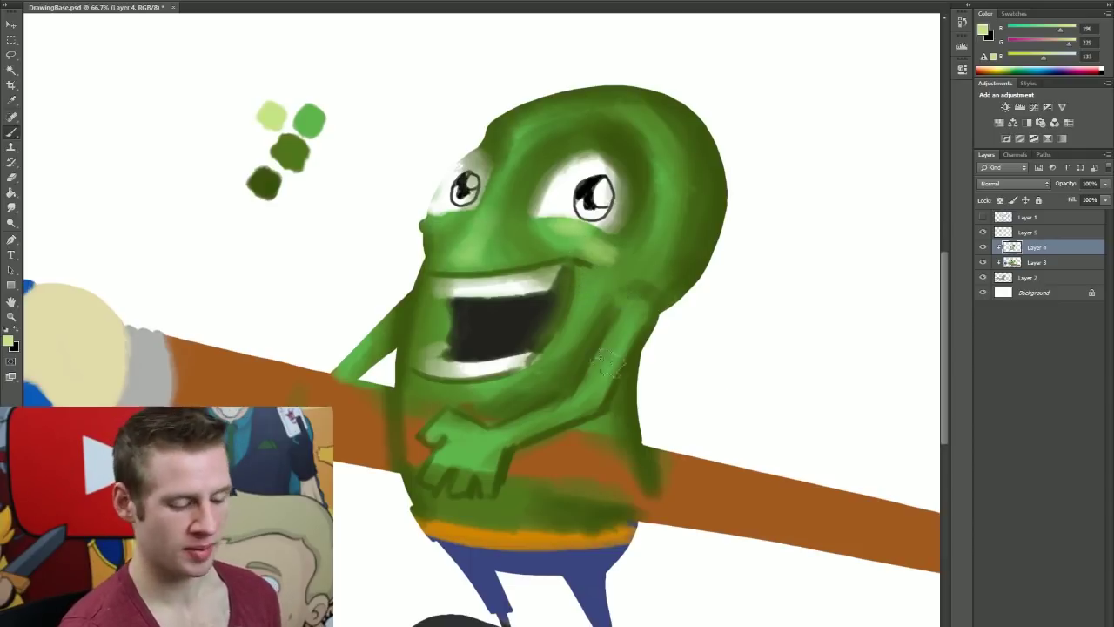
pyautogui.moveTo(638, 307)
pyautogui.mouseDown()
pyautogui.moveTo(574, 423)
pyautogui.moveTo(467, 446)
pyautogui.mouseUp()
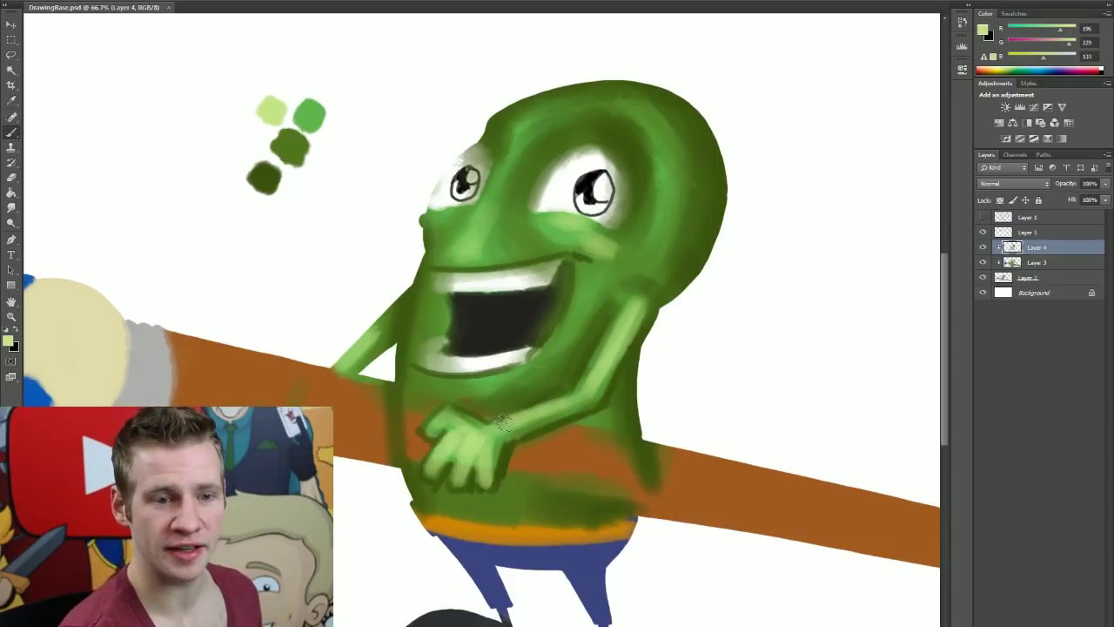
# Step: Erase stray dark green at the body's left edge and paint orange over green spilling across the stick
pyautogui.press('e')
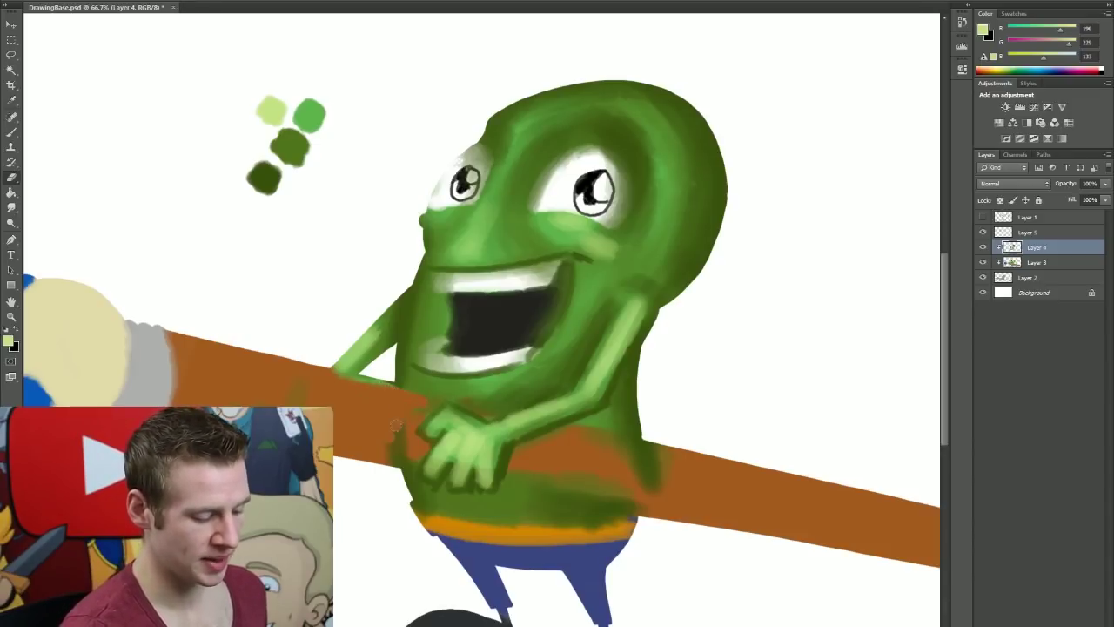
pyautogui.moveTo(396, 424); pyautogui.dragTo(415, 417)
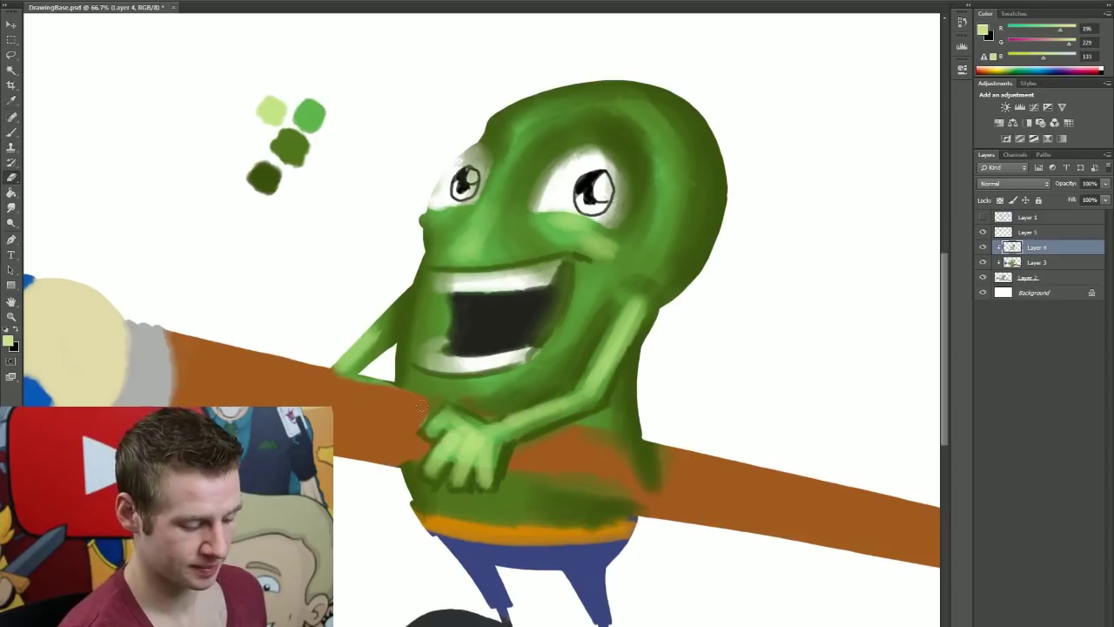
pyautogui.moveTo(421, 404); pyautogui.dragTo(636, 481)
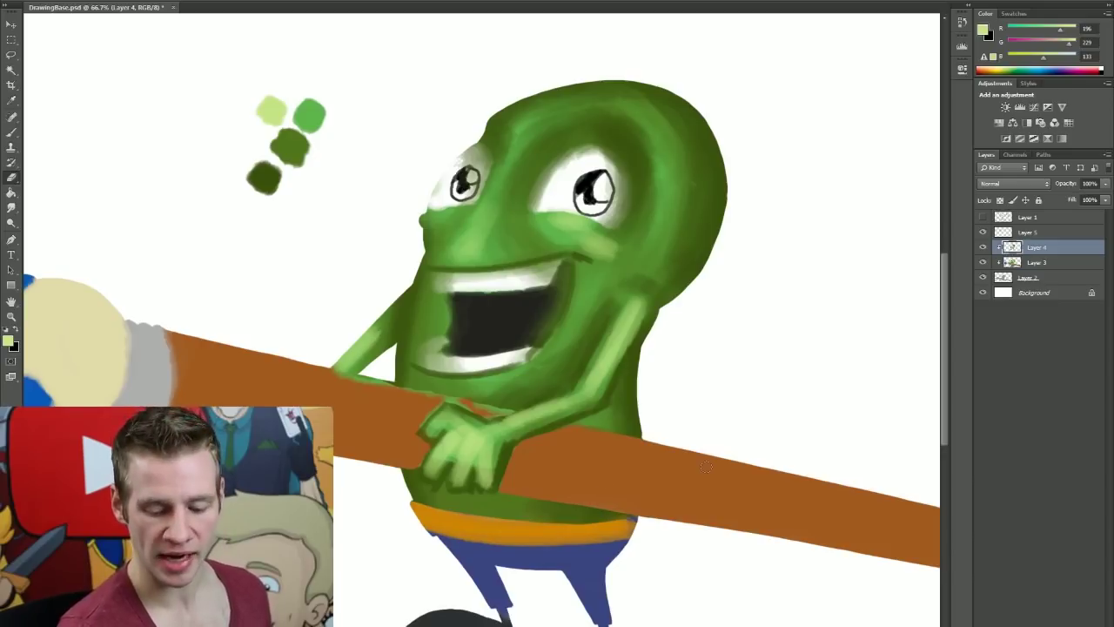
# Step: Add a new empty detail layer and zoom the view to 100% actual pixels
pyautogui.hotkey('ctrl', 'alt', 'shift', 'n')
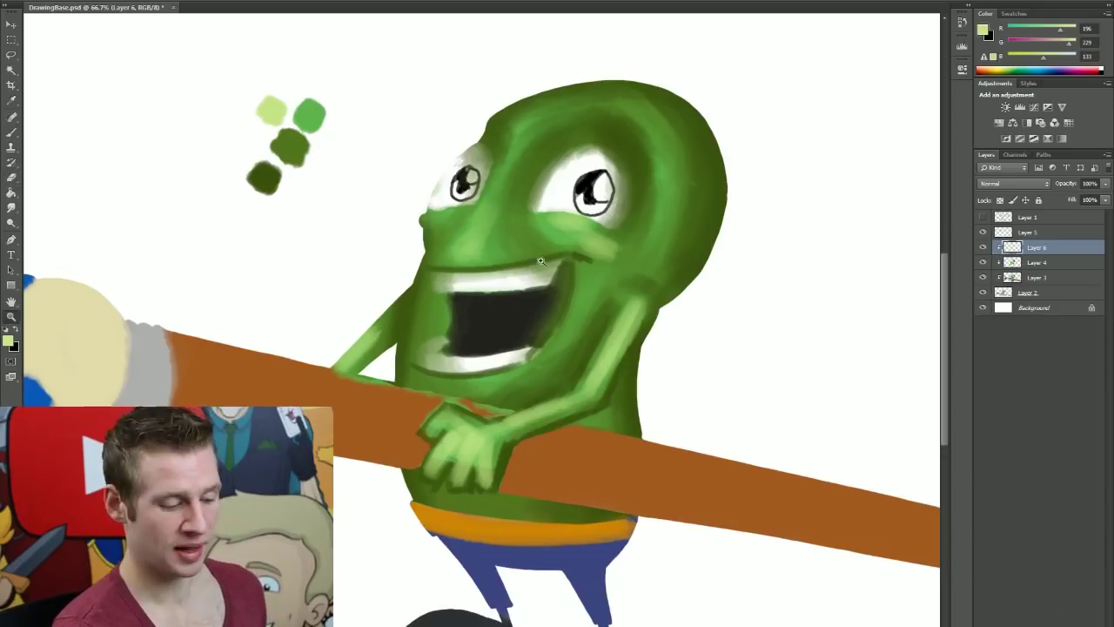
pyautogui.scroll(1, 532, 253)
pyautogui.scroll(1, 943, 280)
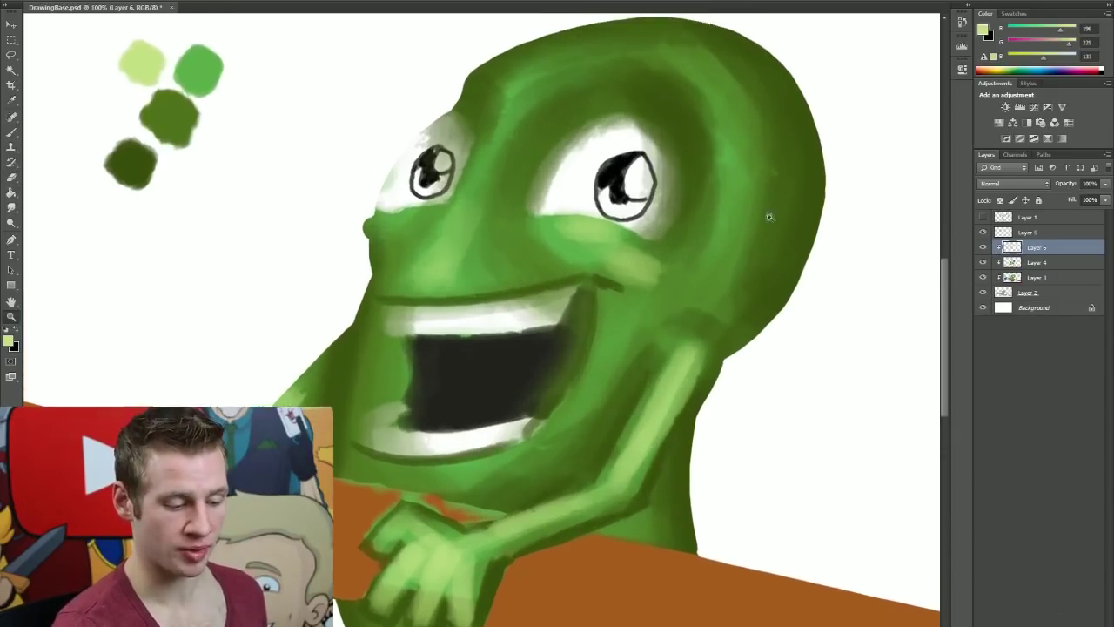
pyautogui.rightClick(566, 211)
pyautogui.click(635, 235)
pyautogui.press('b')
pyautogui.scroll(1, 520, 447)
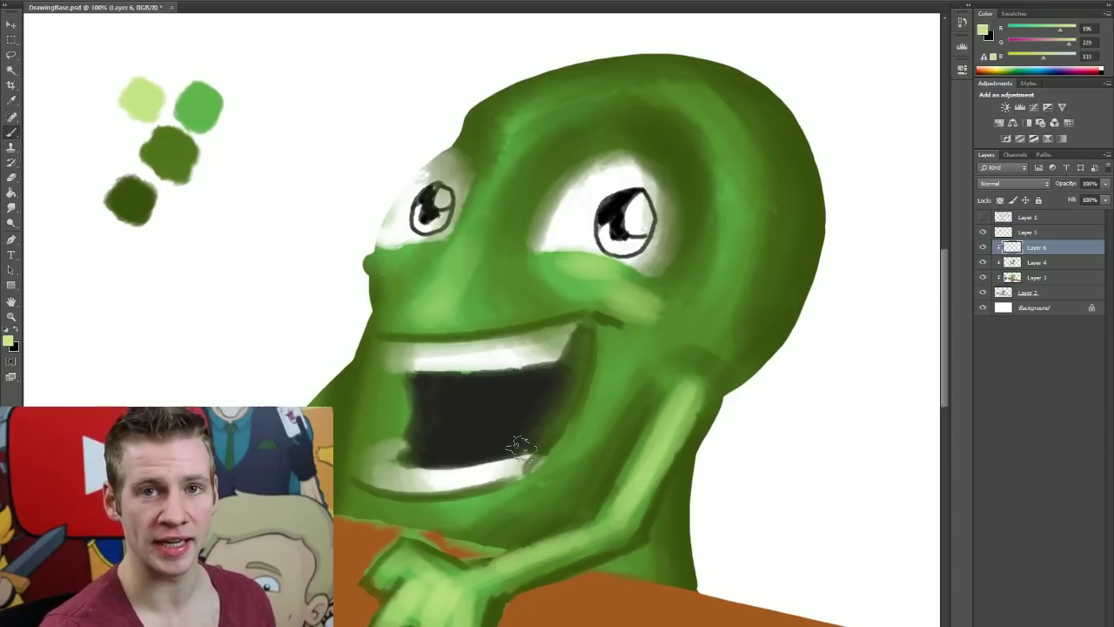
# Step: Darken the right eye's lower rim with dark green and enlarge its white outward and upward
pyautogui.keyDown('alt'); pyautogui.click(130, 198); pyautogui.keyUp('alt')
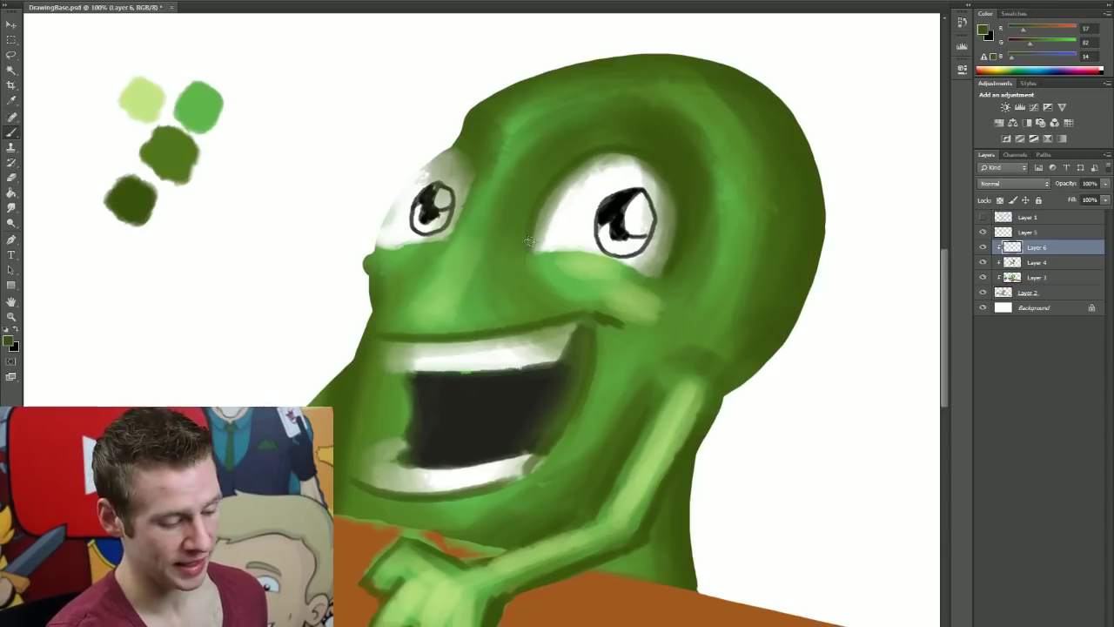
pyautogui.moveTo(527, 253)
pyautogui.mouseDown()
pyautogui.moveTo(620, 261)
pyautogui.moveTo(653, 282)
pyautogui.mouseUp()
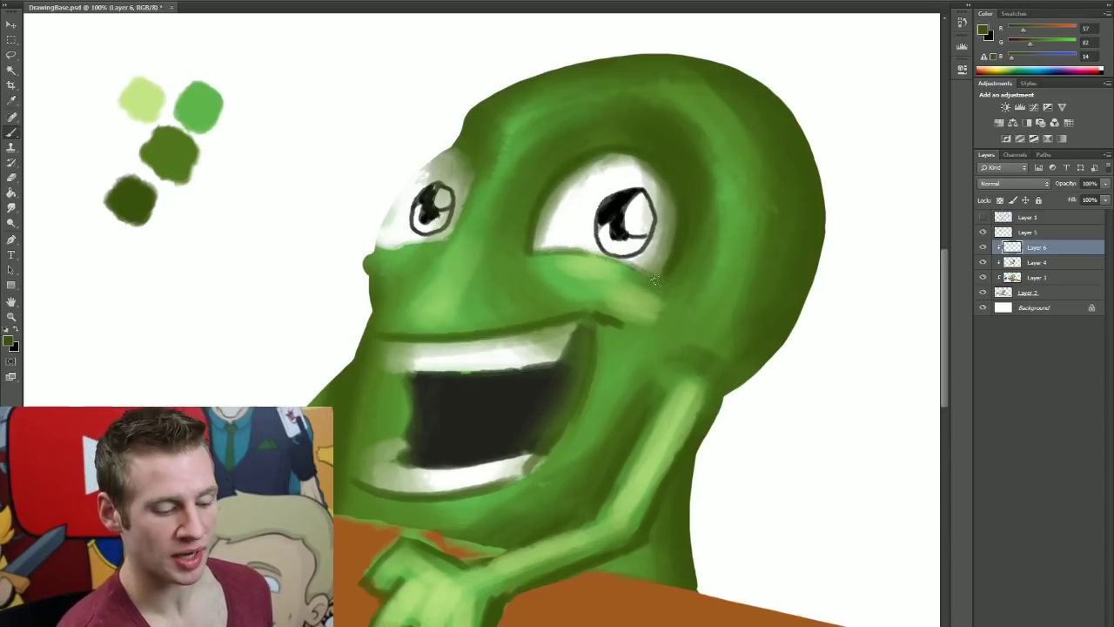
pyautogui.moveTo(593, 252); pyautogui.dragTo(660, 284)
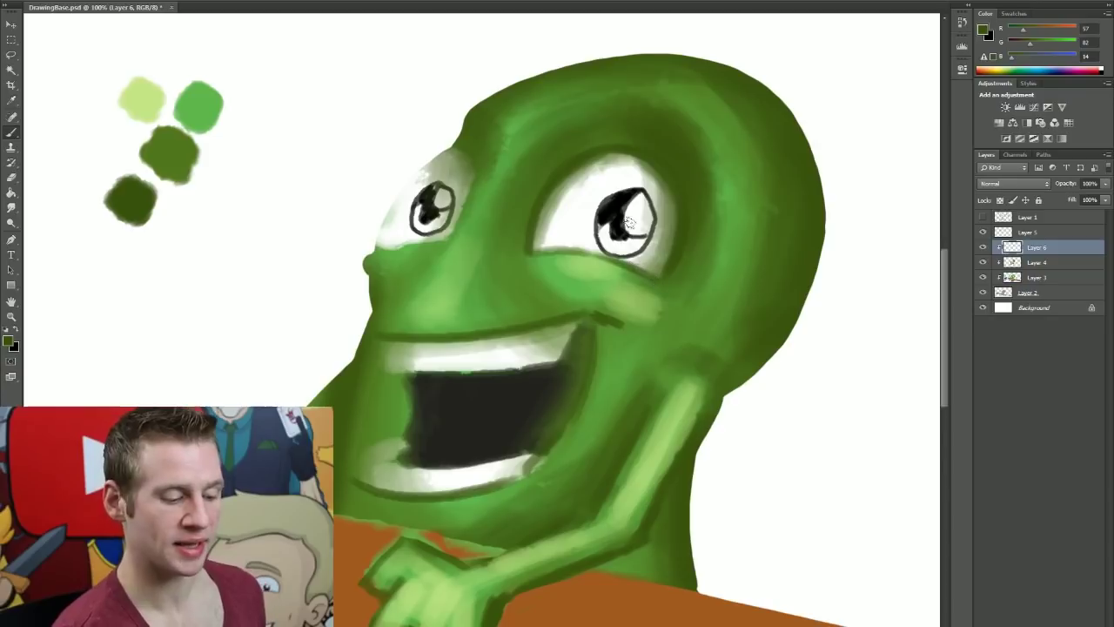
pyautogui.keyDown('alt'); pyautogui.click(575, 202); pyautogui.keyUp('alt')
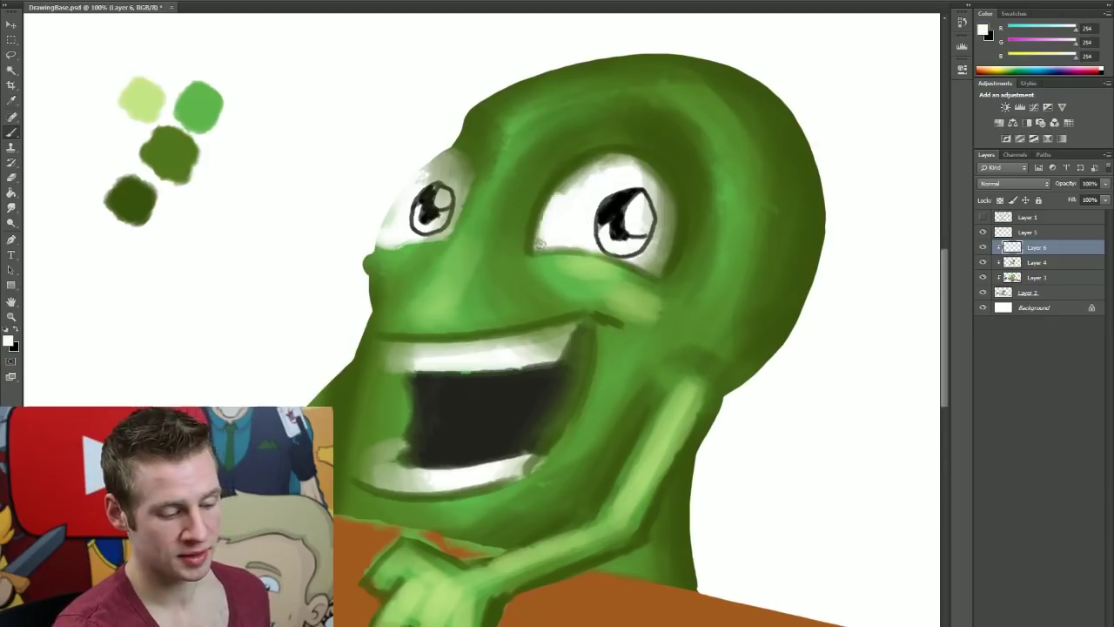
pyautogui.moveTo(554, 193)
pyautogui.mouseDown()
pyautogui.moveTo(609, 163)
pyautogui.moveTo(655, 160)
pyautogui.moveTo(641, 165)
pyautogui.moveTo(649, 171)
pyautogui.mouseUp()
pyautogui.moveTo(672, 210)
pyautogui.mouseDown()
pyautogui.moveTo(620, 156)
pyautogui.moveTo(651, 170)
pyautogui.moveTo(669, 247)
pyautogui.moveTo(649, 263)
pyautogui.moveTo(660, 273)
pyautogui.mouseUp()
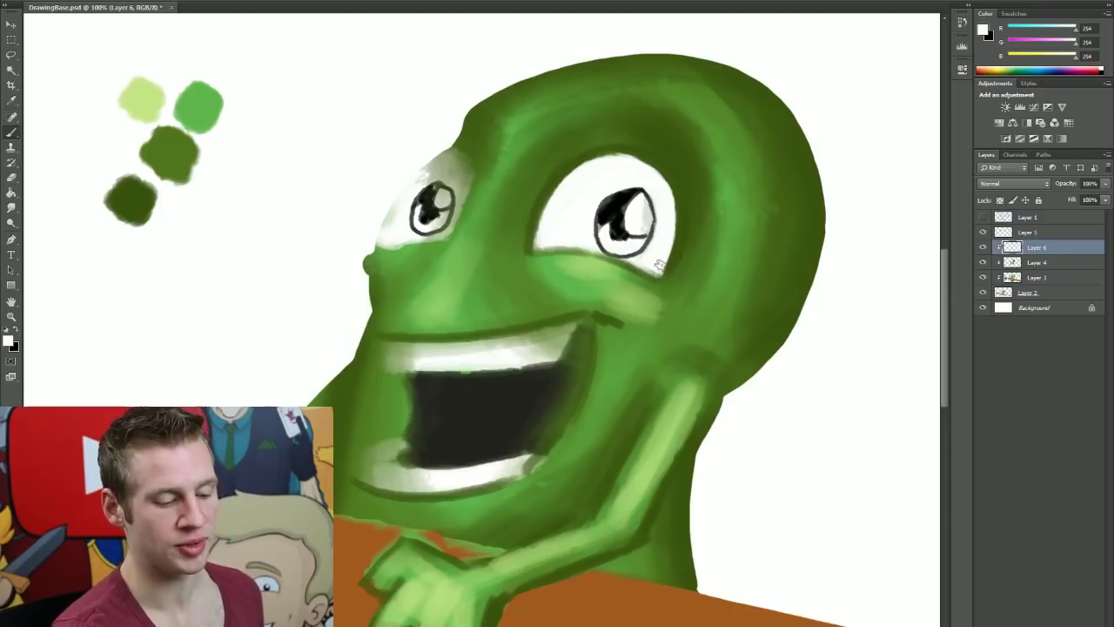
pyautogui.moveTo(659, 266); pyautogui.dragTo(618, 255)
# Step: Paint a dark green line below the left eye and white highlights on the left brow
pyautogui.keyDown('alt'); pyautogui.click(374, 253); pyautogui.keyUp('alt')
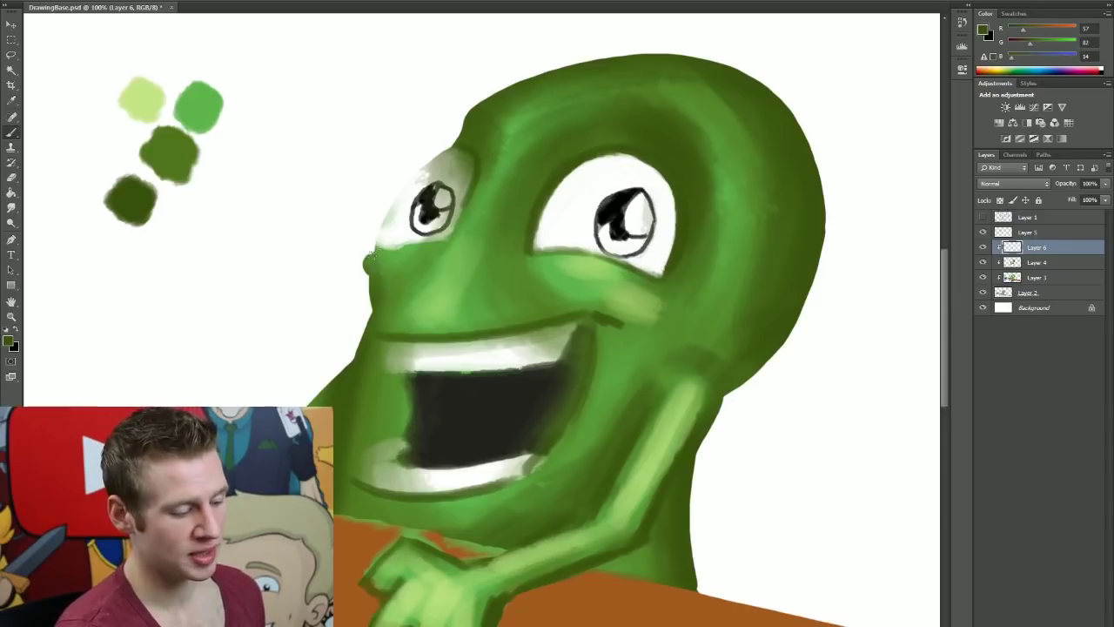
pyautogui.moveTo(370, 255); pyautogui.dragTo(447, 246)
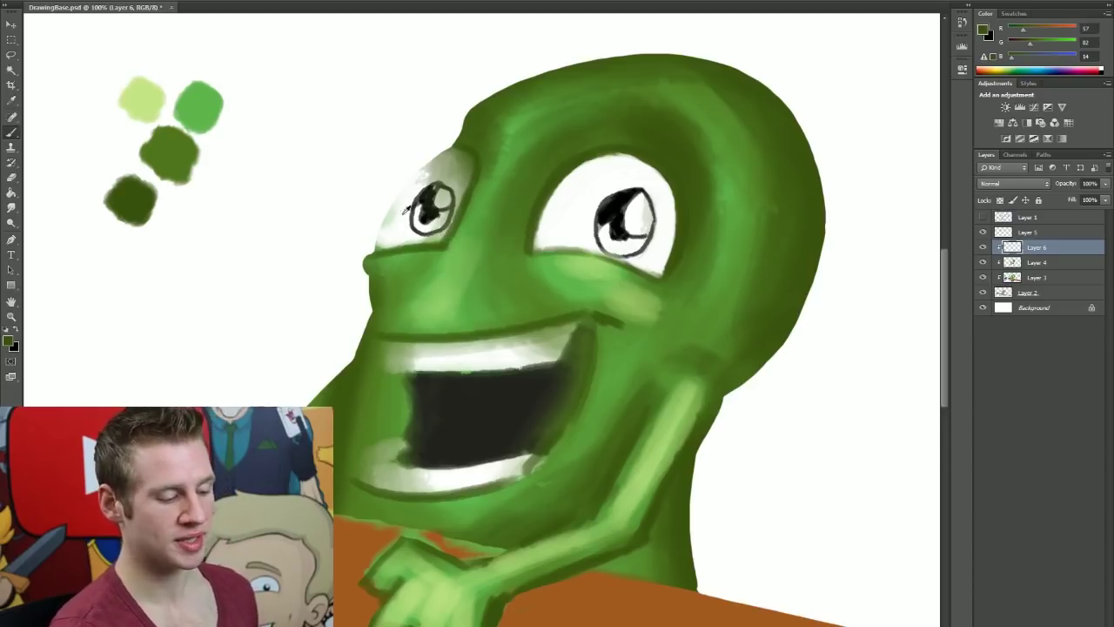
pyautogui.keyDown('alt'); pyautogui.click(406, 208); pyautogui.keyUp('alt')
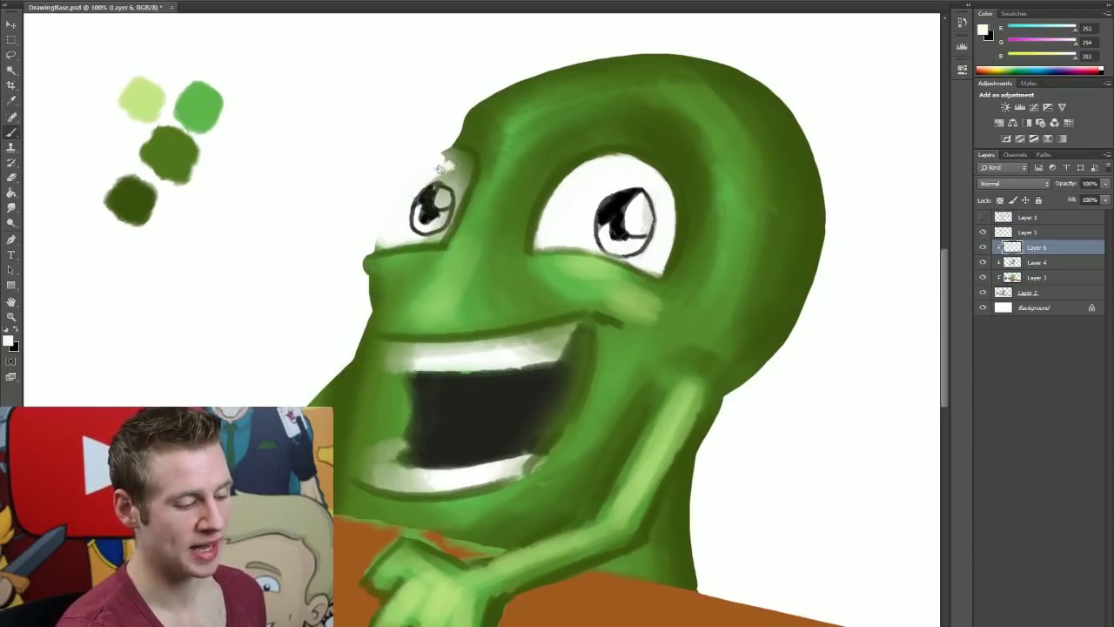
pyautogui.moveTo(442, 168); pyautogui.dragTo(455, 163)
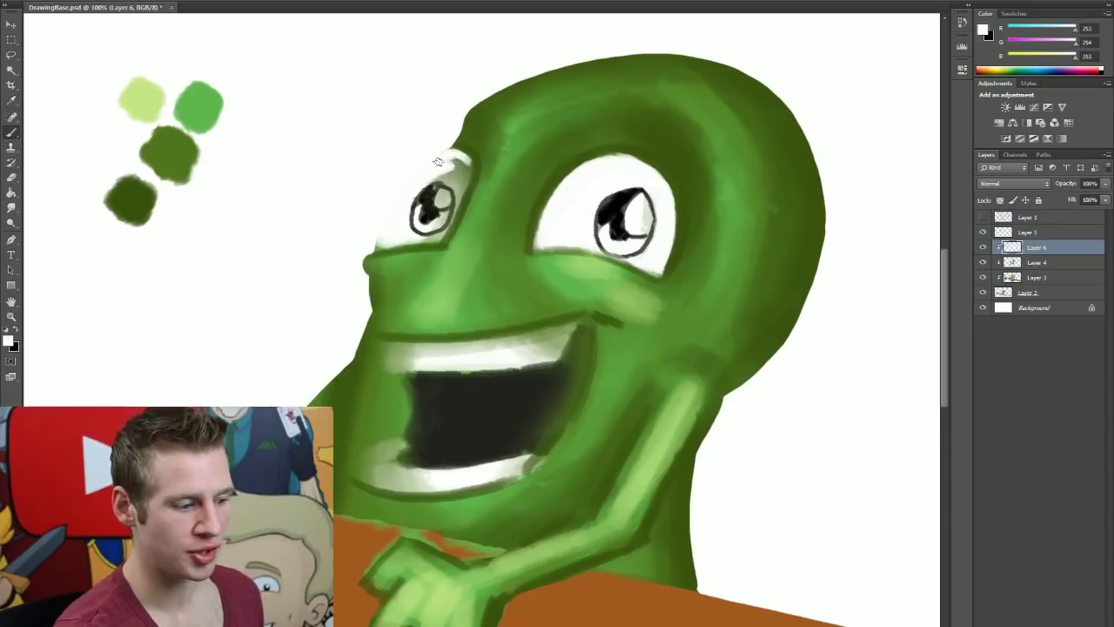
pyautogui.moveTo(438, 161)
pyautogui.mouseDown()
pyautogui.moveTo(459, 181)
pyautogui.moveTo(456, 165)
pyautogui.moveTo(461, 192)
pyautogui.moveTo(458, 222)
pyautogui.moveTo(433, 237)
pyautogui.moveTo(454, 211)
pyautogui.mouseUp()
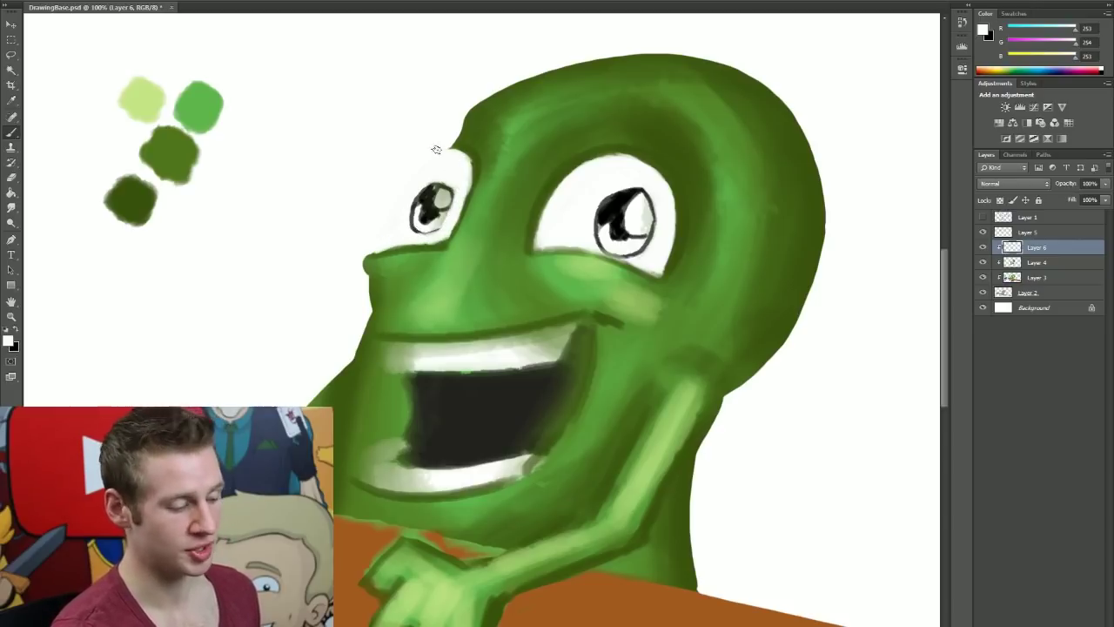
pyautogui.keyDown('alt'); pyautogui.click(322, 202); pyautogui.keyUp('alt')
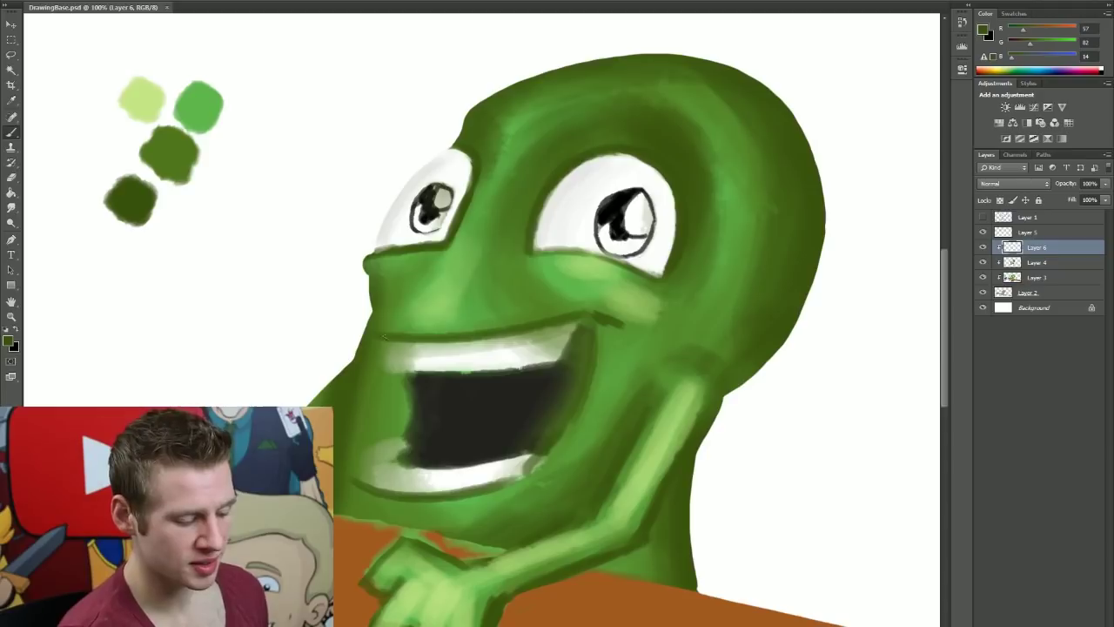
# Step: Define the upper lip with a dark green line and a lighter green stroke
pyautogui.moveTo(384, 336); pyautogui.dragTo(516, 331)
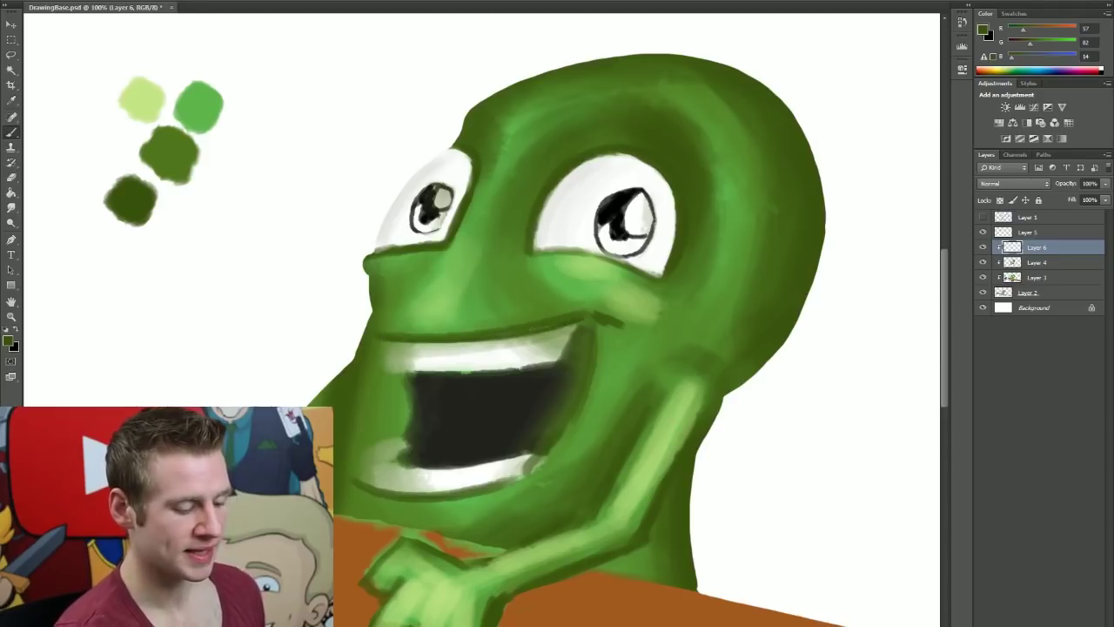
pyautogui.keyDown('alt'); pyautogui.click(497, 300); pyautogui.keyUp('alt')
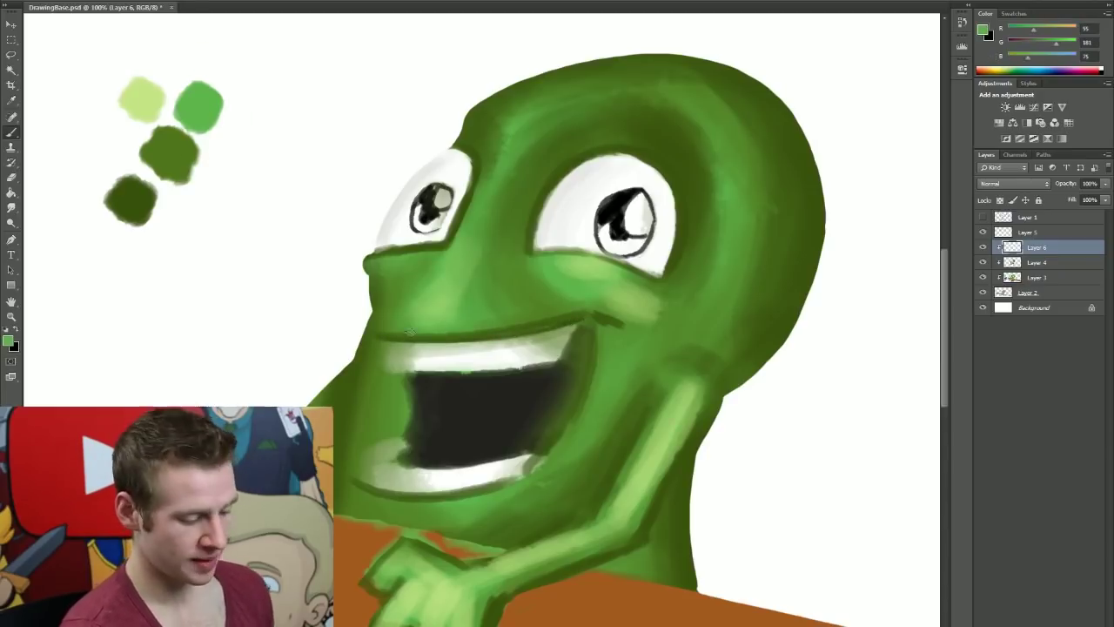
pyautogui.moveTo(390, 340); pyautogui.dragTo(567, 313)
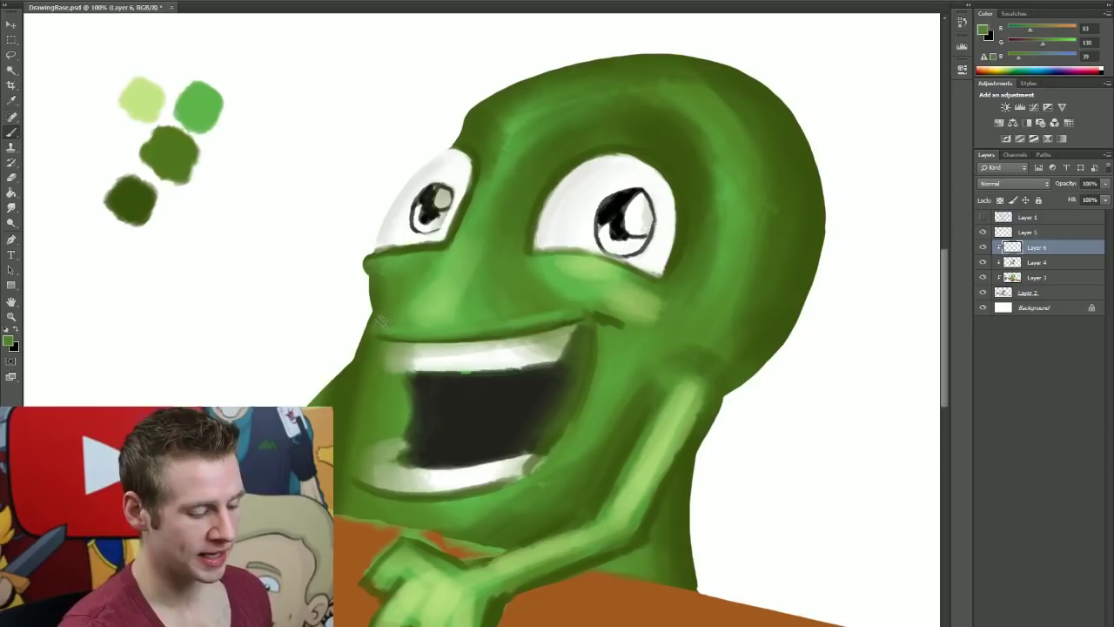
# Step: Sample dark, mid and light greens from the face and head to blend the right-side shading
pyautogui.keyDown('alt'); pyautogui.click(381, 303); pyautogui.keyUp('alt')
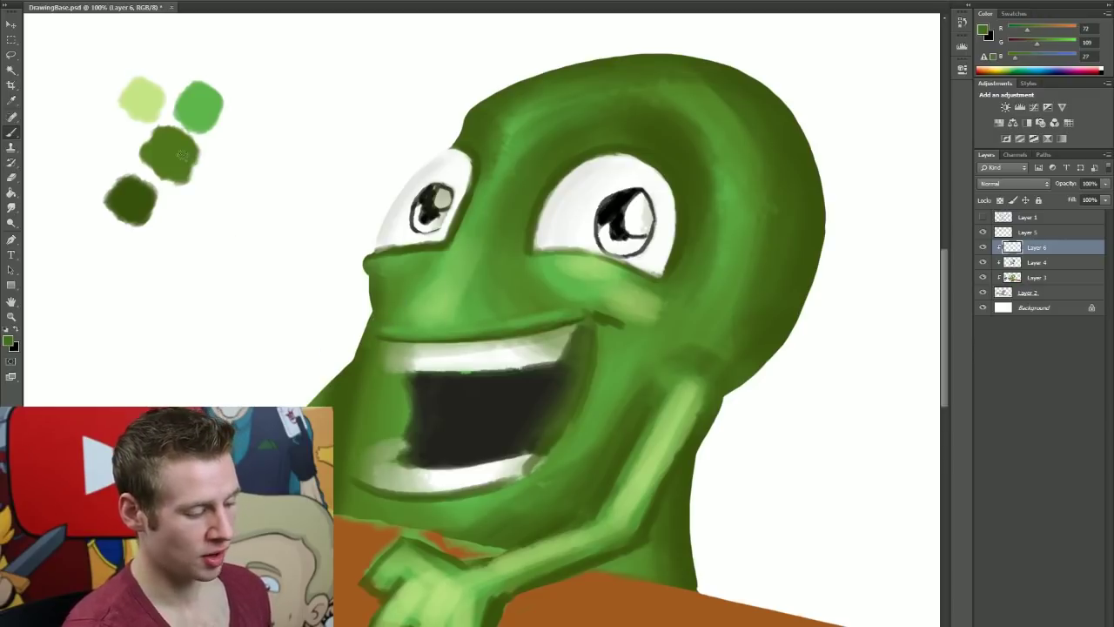
pyautogui.keyDown('alt'); pyautogui.click(404, 298); pyautogui.keyUp('alt')
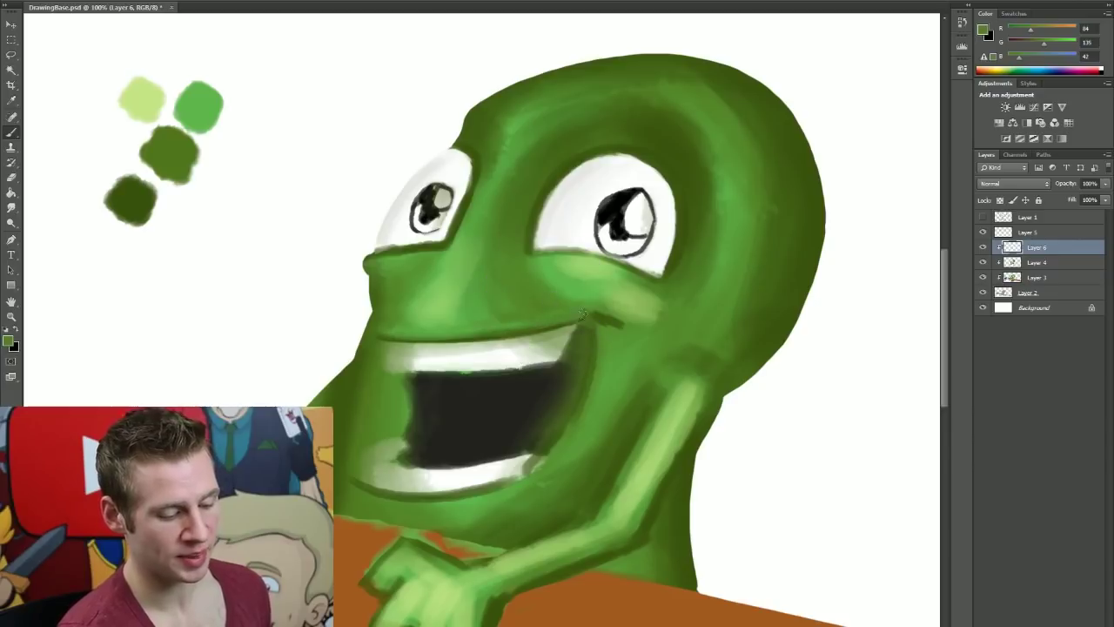
pyautogui.keyDown('alt'); pyautogui.click(545, 314); pyautogui.keyUp('alt')
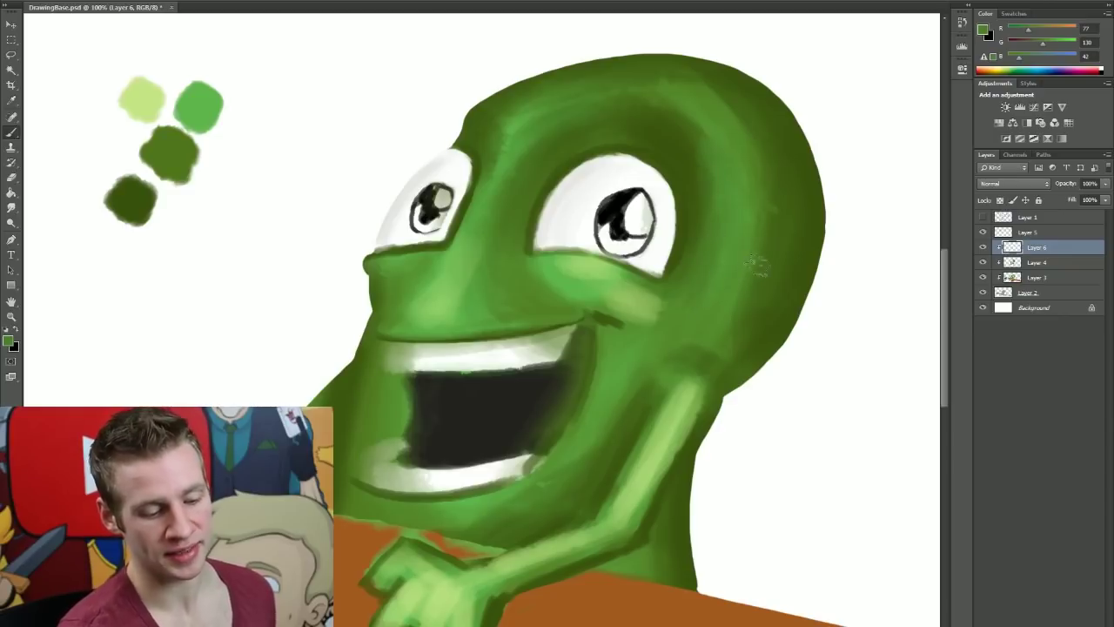
pyautogui.keyDown('alt'); pyautogui.click(748, 228); pyautogui.keyUp('alt')
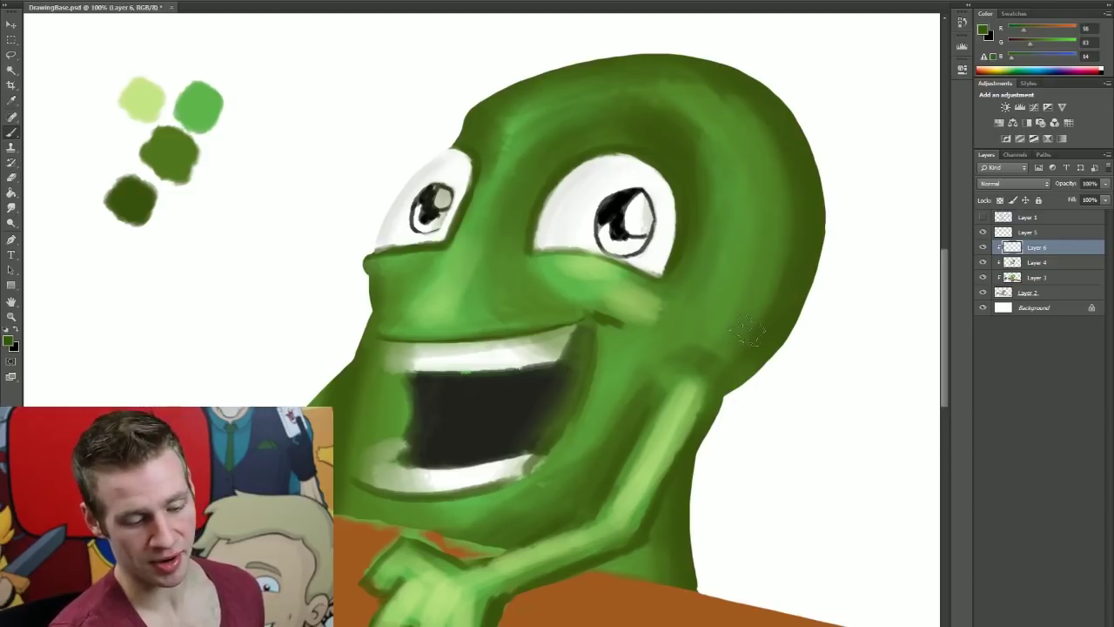
pyautogui.keyDown('alt'); pyautogui.click(754, 111); pyautogui.keyUp('alt')
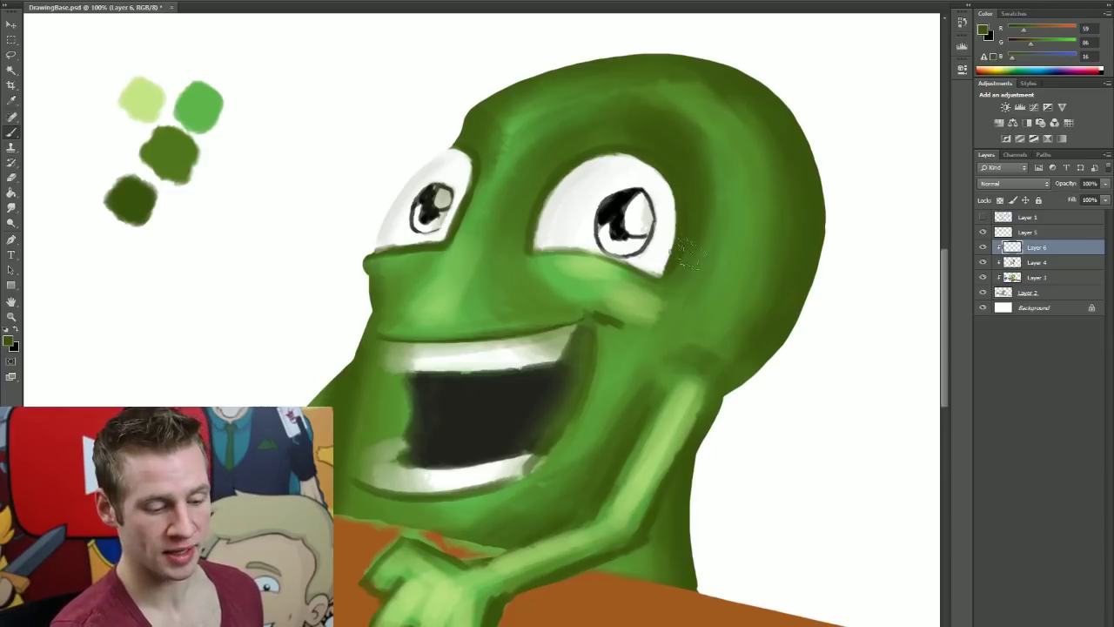
pyautogui.keyDown('alt'); pyautogui.click(714, 107); pyautogui.keyUp('alt')
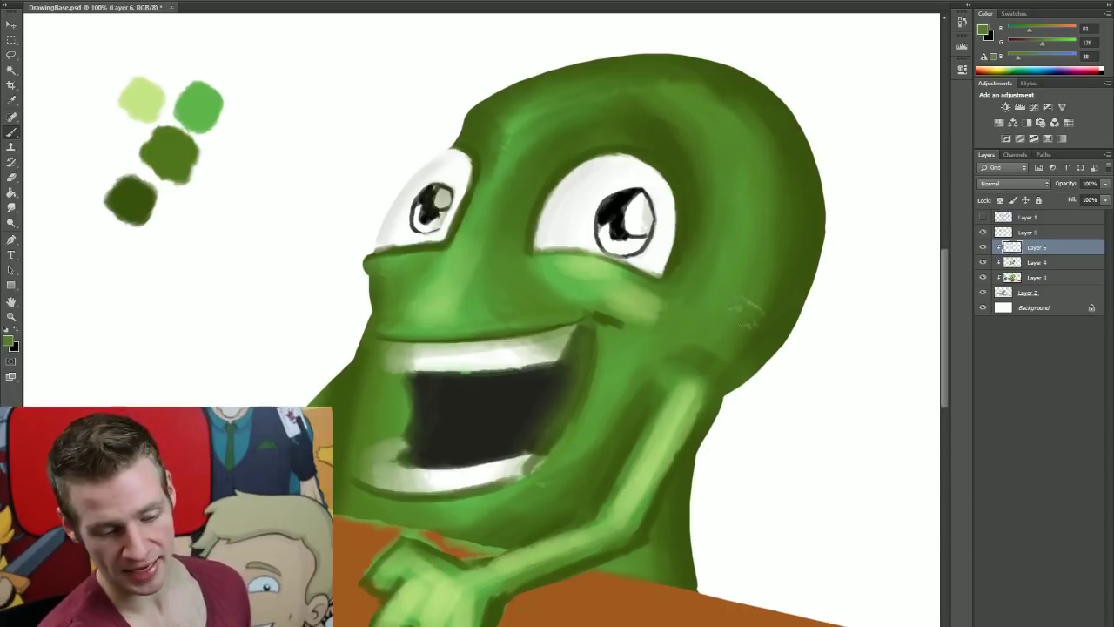
pyautogui.scroll(-2, 680, 487)
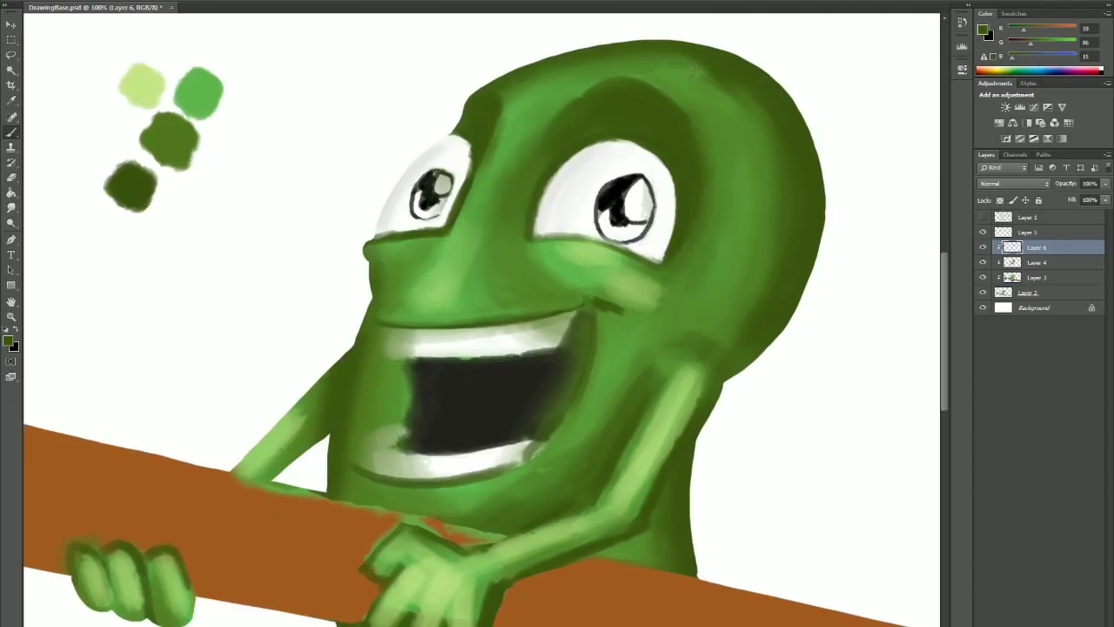
# Step: Paint soft light green near the nose and across the right cheek, reworking the blush under the eye
pyautogui.keyDown('alt'); pyautogui.click(474, 139); pyautogui.keyUp('alt')
pyautogui.moveTo(375, 248); pyautogui.dragTo(436, 237)
pyautogui.moveTo(540, 240); pyautogui.dragTo(653, 266)
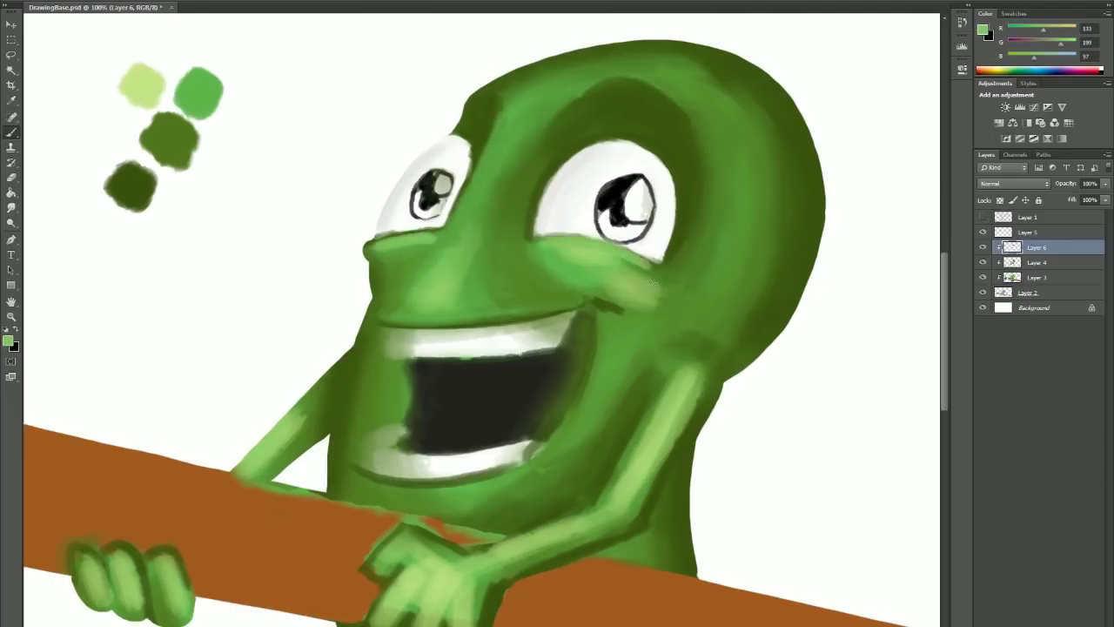
pyautogui.keyDown('alt'); pyautogui.click(575, 252); pyautogui.keyUp('alt')
pyautogui.moveTo(549, 248)
pyautogui.mouseDown()
pyautogui.moveTo(627, 253)
pyautogui.moveTo(657, 300)
pyautogui.moveTo(553, 274)
pyautogui.moveTo(636, 287)
pyautogui.moveTo(644, 304)
pyautogui.moveTo(626, 330)
pyautogui.mouseUp()
pyautogui.keyDown('alt'); pyautogui.click(623, 257); pyautogui.keyUp('alt')
pyautogui.keyDown('alt'); pyautogui.click(609, 296); pyautogui.keyUp('alt')
pyautogui.keyDown('alt'); pyautogui.click(602, 281); pyautogui.keyUp('alt')
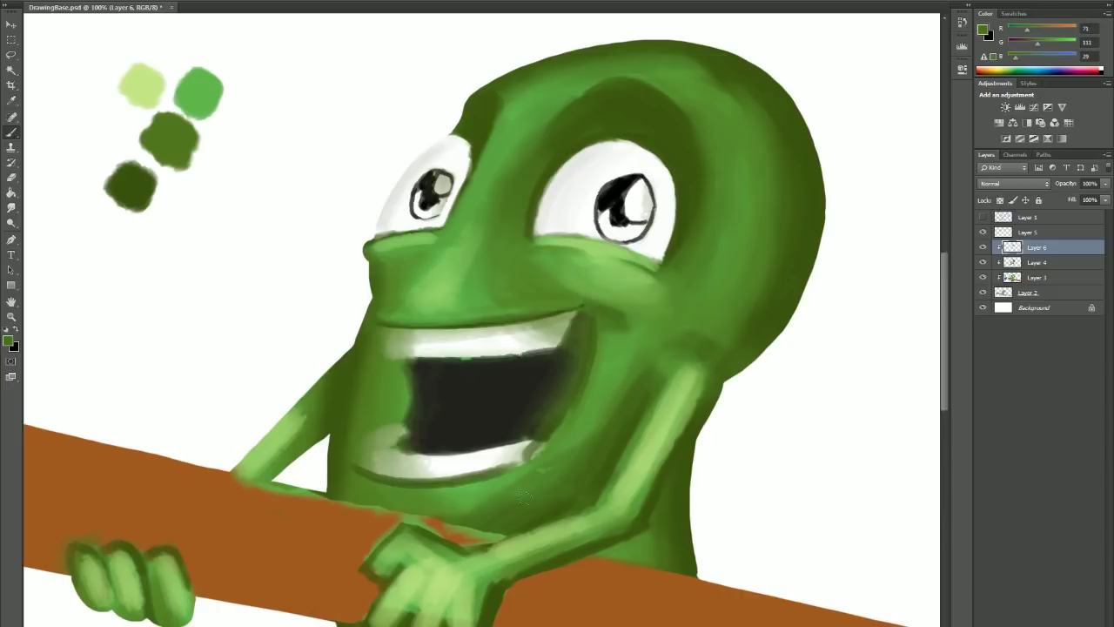
pyautogui.keyDown('alt'); pyautogui.click(603, 252); pyautogui.keyUp('alt')
# Step: Add light green arcs above the right eye and on the forehead, and reshade the right eye socket
pyautogui.moveTo(619, 78); pyautogui.dragTo(710, 191)
pyautogui.moveTo(496, 85); pyautogui.dragTo(501, 155)
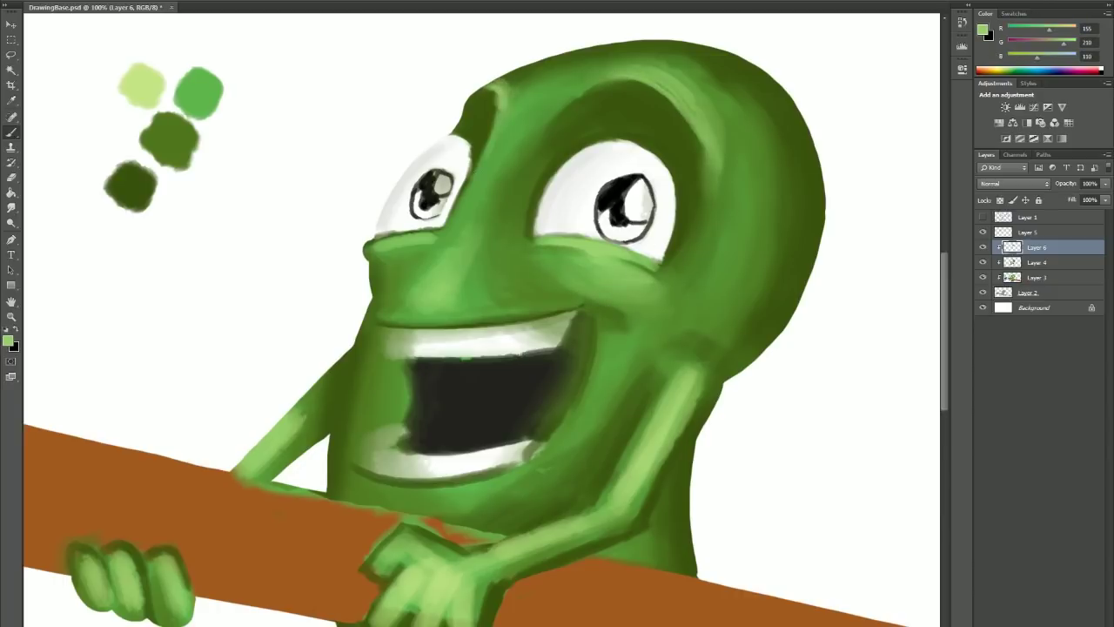
pyautogui.moveTo(527, 70); pyautogui.dragTo(514, 164)
pyautogui.keyDown('alt'); pyautogui.click(480, 105); pyautogui.keyUp('alt')
pyautogui.keyDown('alt'); pyautogui.click(470, 118); pyautogui.keyUp('alt')
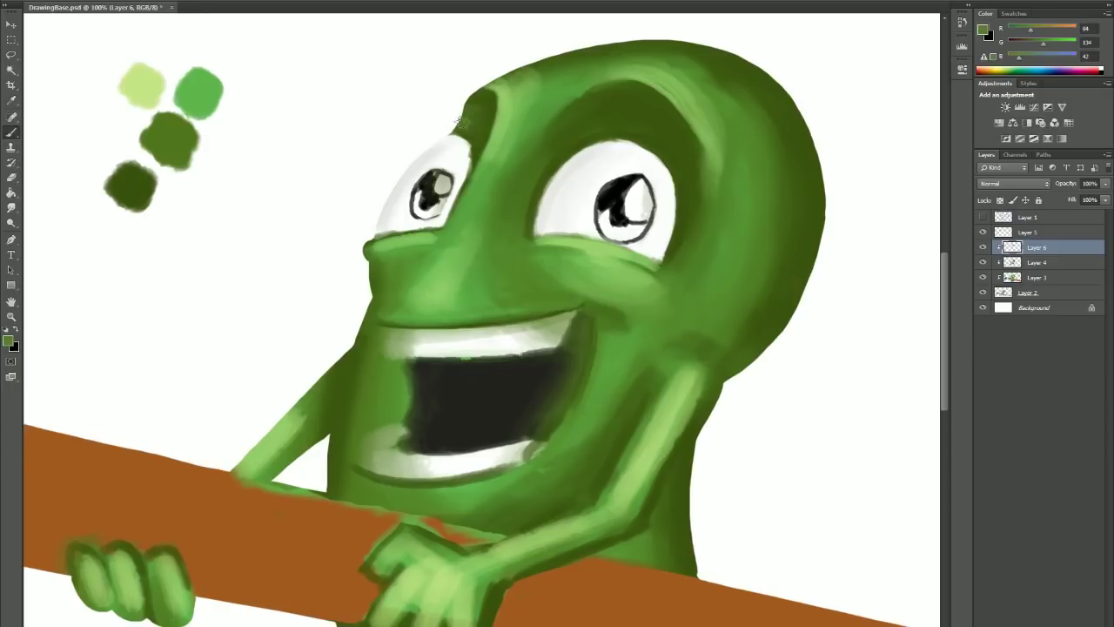
pyautogui.moveTo(609, 83); pyautogui.dragTo(701, 175)
pyautogui.keyDown('alt'); pyautogui.click(644, 130); pyautogui.keyUp('alt')
pyautogui.moveTo(575, 113)
pyautogui.mouseDown()
pyautogui.moveTo(675, 152)
pyautogui.moveTo(601, 109)
pyautogui.mouseUp()
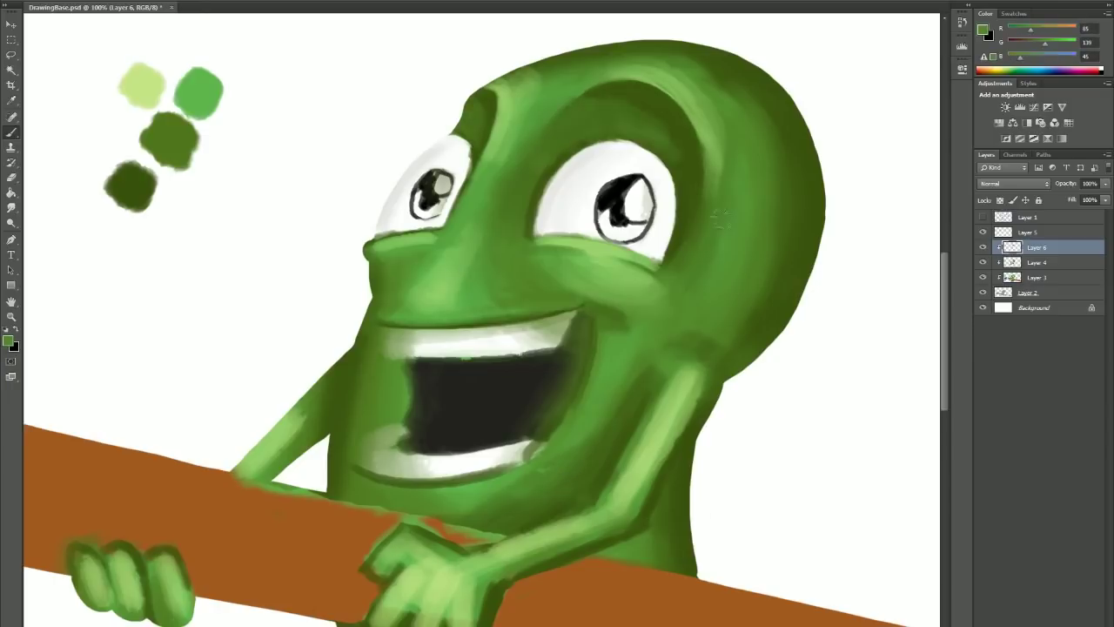
# Step: Brighten the upper arm with light green and darken the shading on the arm and body
pyautogui.keyDown('alt'); pyautogui.click(751, 428); pyautogui.keyUp('alt')
pyautogui.scroll(-1, 719, 333)
pyautogui.keyDown('alt'); pyautogui.click(701, 344); pyautogui.keyUp('alt')
pyautogui.moveTo(701, 335)
pyautogui.mouseDown()
pyautogui.moveTo(677, 405)
pyautogui.moveTo(540, 522)
pyautogui.mouseUp()
pyautogui.keyDown('alt'); pyautogui.click(610, 522); pyautogui.keyUp('alt')
pyautogui.keyDown('alt'); pyautogui.click(627, 409); pyautogui.keyUp('alt')
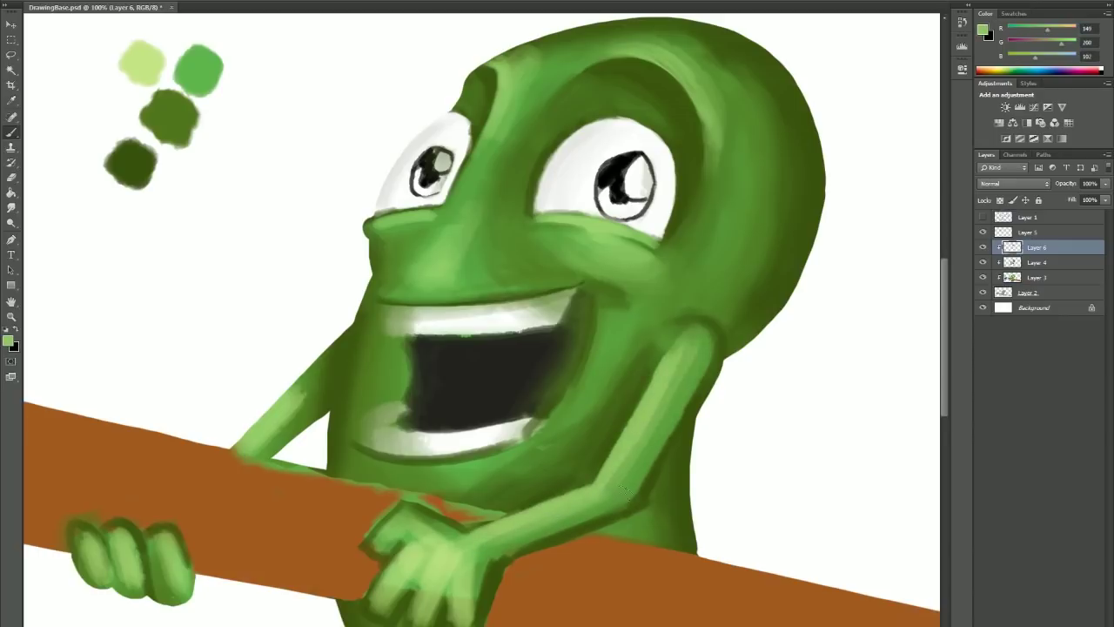
pyautogui.moveTo(679, 374); pyautogui.dragTo(609, 488)
pyautogui.keyDown('alt'); pyautogui.click(564, 488); pyautogui.keyUp('alt')
# Step: Reshade the chin and lower face under the mouth and darken the mouth's edges
pyautogui.keyDown('alt'); pyautogui.click(557, 435); pyautogui.keyUp('alt')
pyautogui.moveTo(575, 418)
pyautogui.mouseDown()
pyautogui.moveTo(522, 479)
pyautogui.moveTo(518, 459)
pyautogui.moveTo(357, 454)
pyautogui.mouseUp()
pyautogui.keyDown('alt'); pyautogui.click(565, 436); pyautogui.keyUp('alt')
pyautogui.keyDown('alt'); pyautogui.click(453, 477); pyautogui.keyUp('alt')
pyautogui.moveTo(477, 474)
pyautogui.mouseDown()
pyautogui.moveTo(353, 461)
pyautogui.moveTo(361, 475)
pyautogui.mouseUp()
pyautogui.keyDown('alt'); pyautogui.click(409, 480); pyautogui.keyUp('alt')
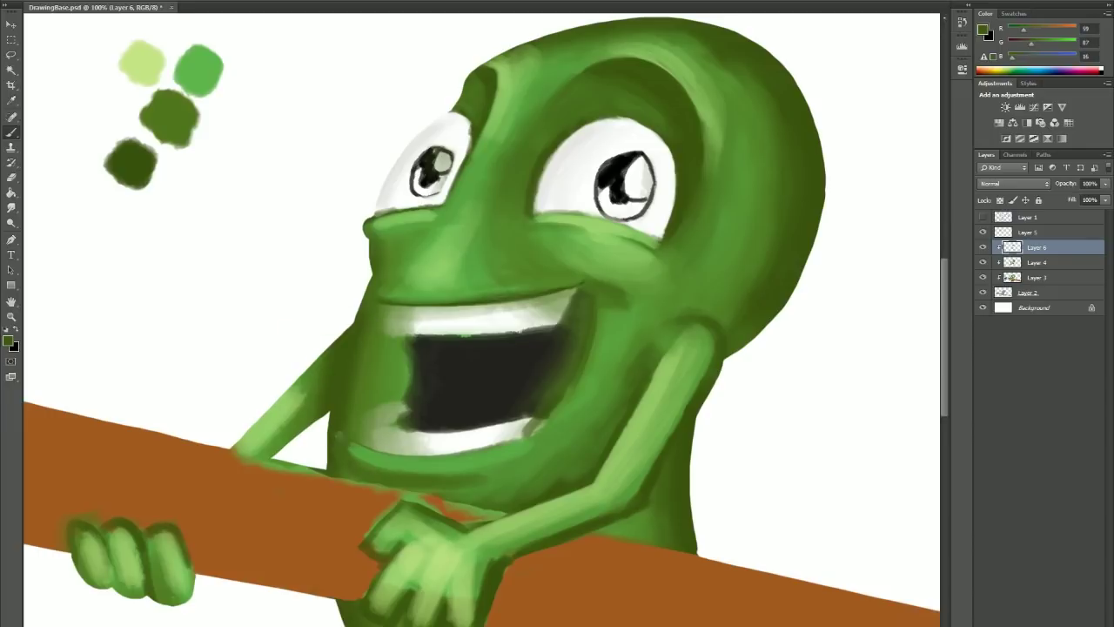
pyautogui.moveTo(405, 340)
pyautogui.mouseDown()
pyautogui.moveTo(401, 387)
pyautogui.moveTo(381, 407)
pyautogui.mouseUp()
pyautogui.moveTo(581, 305); pyautogui.dragTo(547, 427)
# Step: Repaint the upper and lower teeth clean white and darken the mouth edges near-black
pyautogui.keyDown('alt'); pyautogui.click(488, 315); pyautogui.keyUp('alt')
pyautogui.moveTo(385, 331)
pyautogui.mouseDown()
pyautogui.moveTo(420, 309)
pyautogui.moveTo(575, 292)
pyautogui.mouseUp()
pyautogui.moveTo(407, 403)
pyautogui.mouseDown()
pyautogui.moveTo(361, 435)
pyautogui.moveTo(453, 428)
pyautogui.mouseUp()
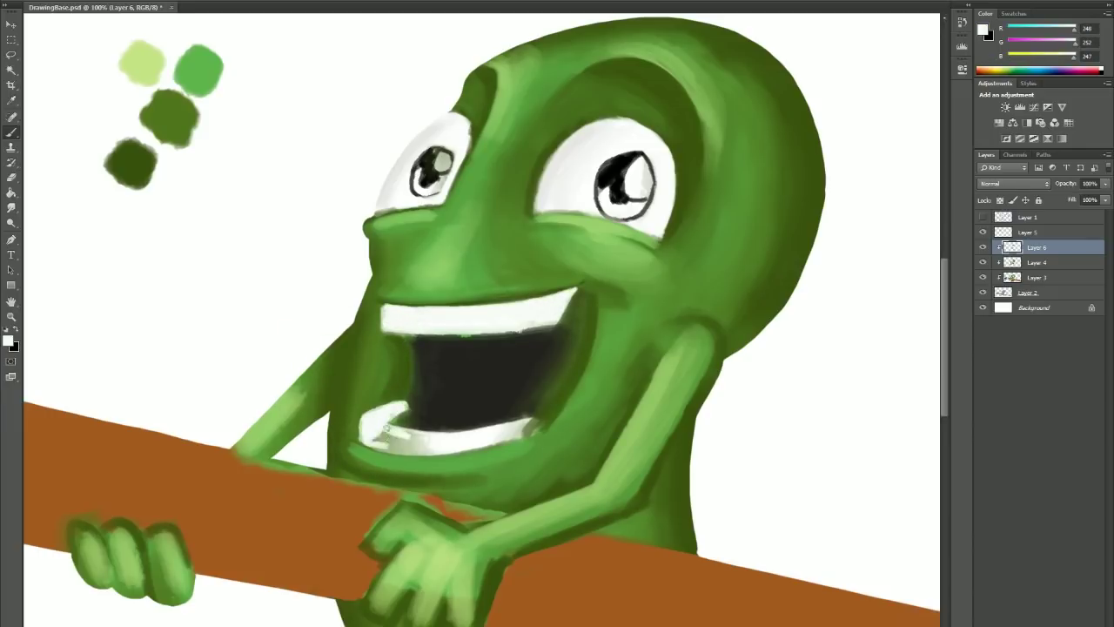
pyautogui.moveTo(373, 435)
pyautogui.mouseDown()
pyautogui.moveTo(428, 449)
pyautogui.moveTo(547, 423)
pyautogui.mouseUp()
pyautogui.keyDown('alt'); pyautogui.click(496, 375); pyautogui.keyUp('alt')
pyautogui.moveTo(440, 424)
pyautogui.mouseDown()
pyautogui.moveTo(575, 348)
pyautogui.moveTo(597, 289)
pyautogui.mouseUp()
pyautogui.moveTo(407, 342); pyautogui.dragTo(566, 319)
pyautogui.keyDown('alt'); pyautogui.click(479, 314); pyautogui.keyUp('alt')
pyautogui.moveTo(397, 336); pyautogui.dragTo(557, 324)
pyautogui.moveTo(386, 426); pyautogui.dragTo(467, 420)
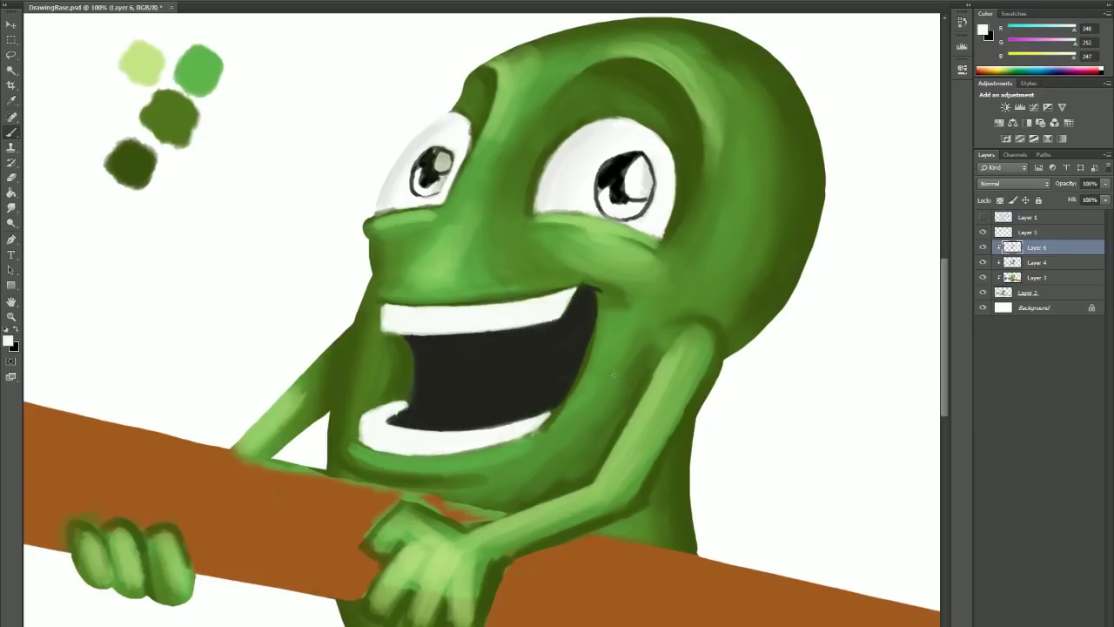
# Step: Tidy the upper teeth line, lighten the lower lip and shade the chin right of the mouth
pyautogui.keyDown('alt'); pyautogui.click(487, 261); pyautogui.keyUp('alt')
pyautogui.moveTo(359, 441)
pyautogui.mouseDown()
pyautogui.moveTo(404, 455)
pyautogui.moveTo(540, 435)
pyautogui.moveTo(531, 448)
pyautogui.mouseUp()
pyautogui.keyDown('alt'); pyautogui.click(401, 449); pyautogui.keyUp('alt')
pyautogui.moveTo(435, 453)
pyautogui.mouseDown()
pyautogui.moveTo(352, 449)
pyautogui.moveTo(512, 455)
pyautogui.mouseUp()
pyautogui.keyDown('alt'); pyautogui.click(553, 488); pyautogui.keyUp('alt')
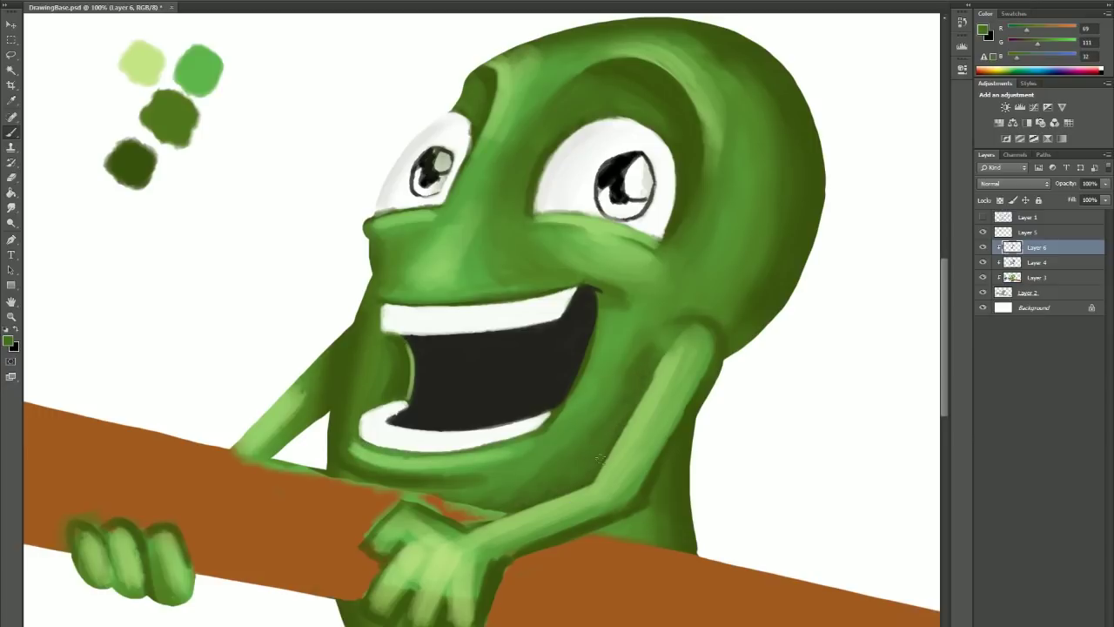
pyautogui.moveTo(523, 495); pyautogui.dragTo(585, 464)
# Step: Darken the arm's left edge and add light green strokes along the arm
pyautogui.keyDown('alt'); pyautogui.click(705, 389); pyautogui.keyUp('alt')
pyautogui.moveTo(653, 369); pyautogui.dragTo(641, 416)
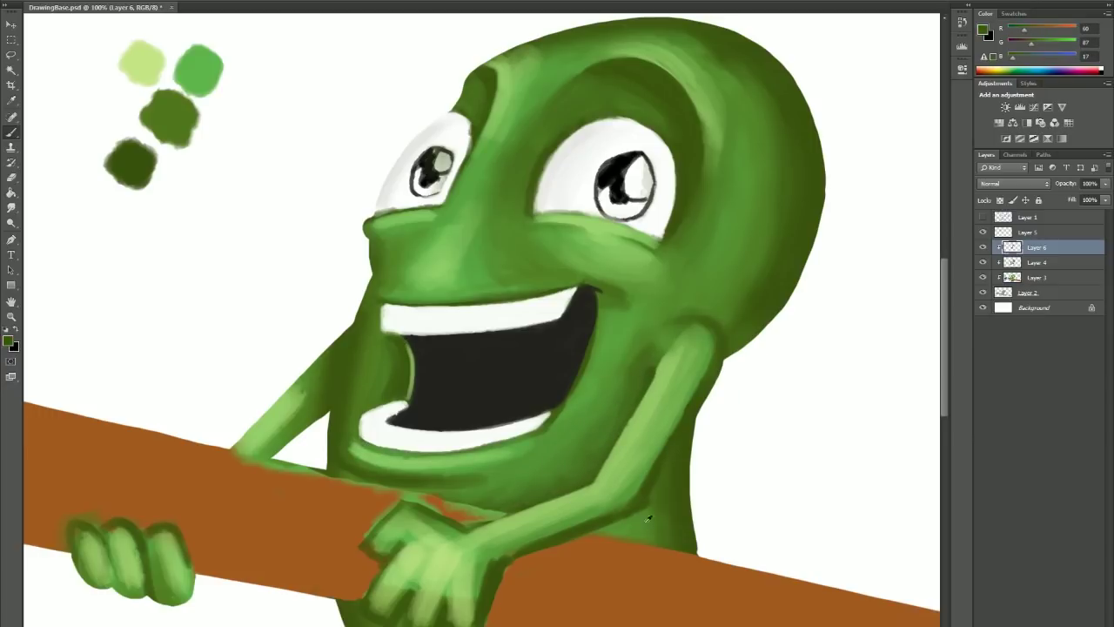
pyautogui.keyDown('alt'); pyautogui.click(649, 526); pyautogui.keyUp('alt')
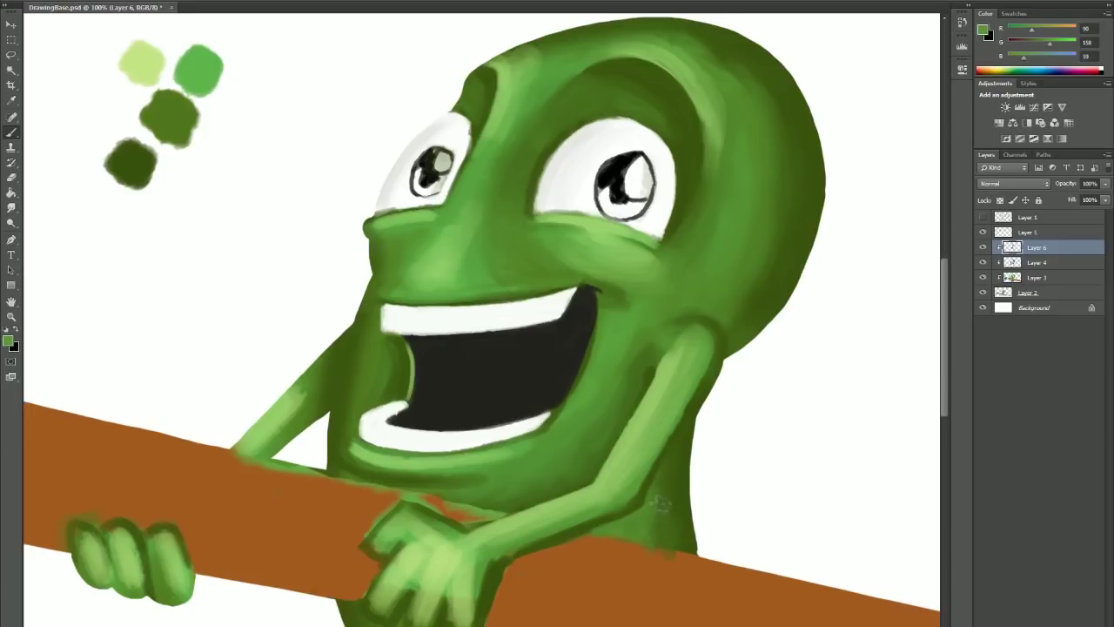
pyautogui.scroll(1, 734, 430)
pyautogui.moveTo(712, 361); pyautogui.dragTo(648, 514)
pyautogui.keyDown('alt'); pyautogui.click(705, 364); pyautogui.keyUp('alt')
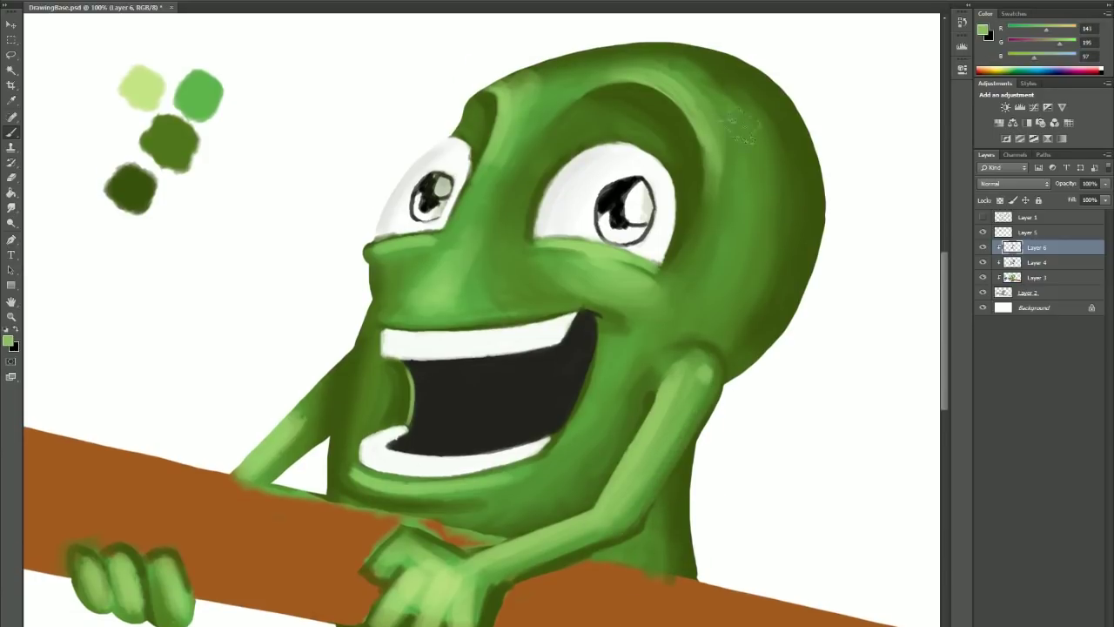
# Step: Lighten the right side of the head and the left side of the forehead with brighter green
pyautogui.moveTo(753, 118); pyautogui.dragTo(735, 248)
pyautogui.keyDown('alt'); pyautogui.click(727, 261); pyautogui.keyUp('alt')
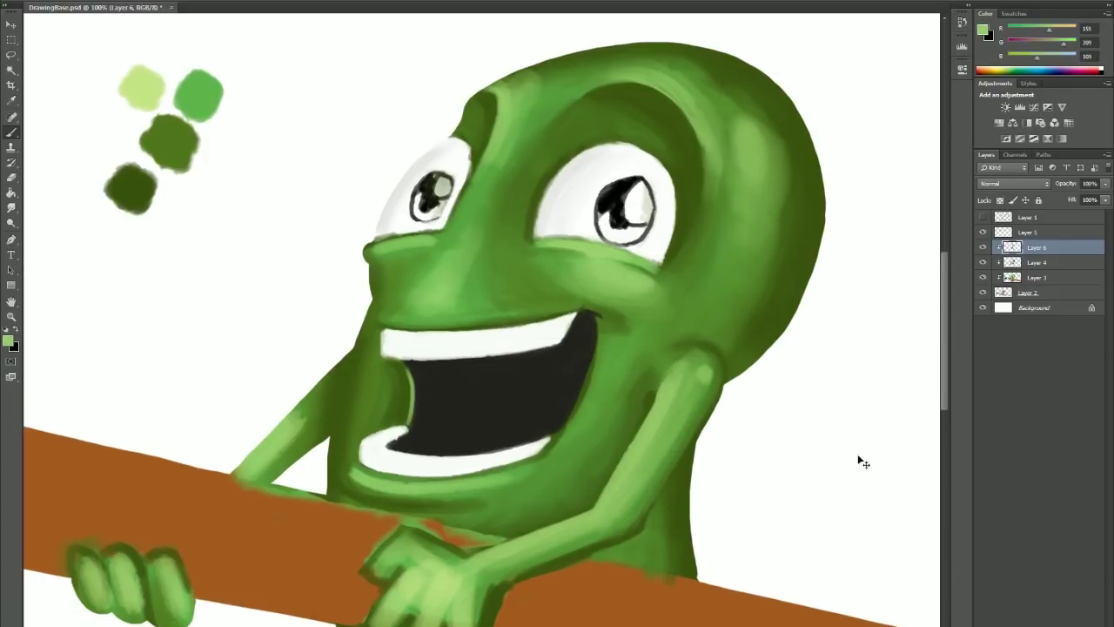
pyautogui.keyDown('alt'); pyautogui.click(531, 174); pyautogui.keyUp('alt')
pyautogui.moveTo(522, 131); pyautogui.dragTo(531, 227)
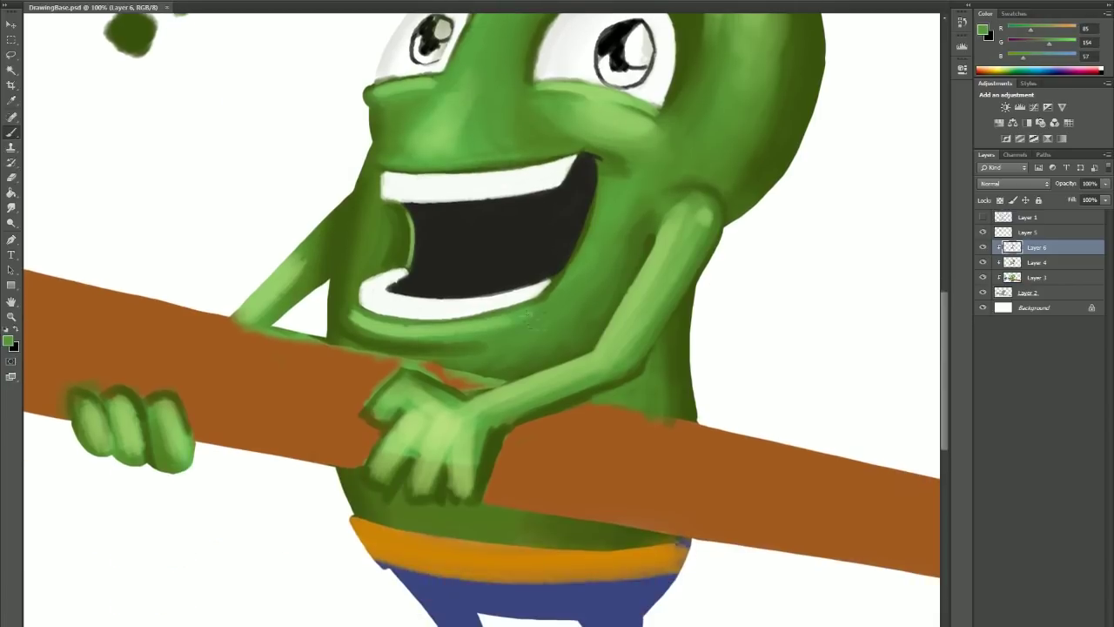
pyautogui.scroll(-5, 278, 305)
pyautogui.keyDown('alt'); pyautogui.click(160, 405); pyautogui.keyUp('alt')
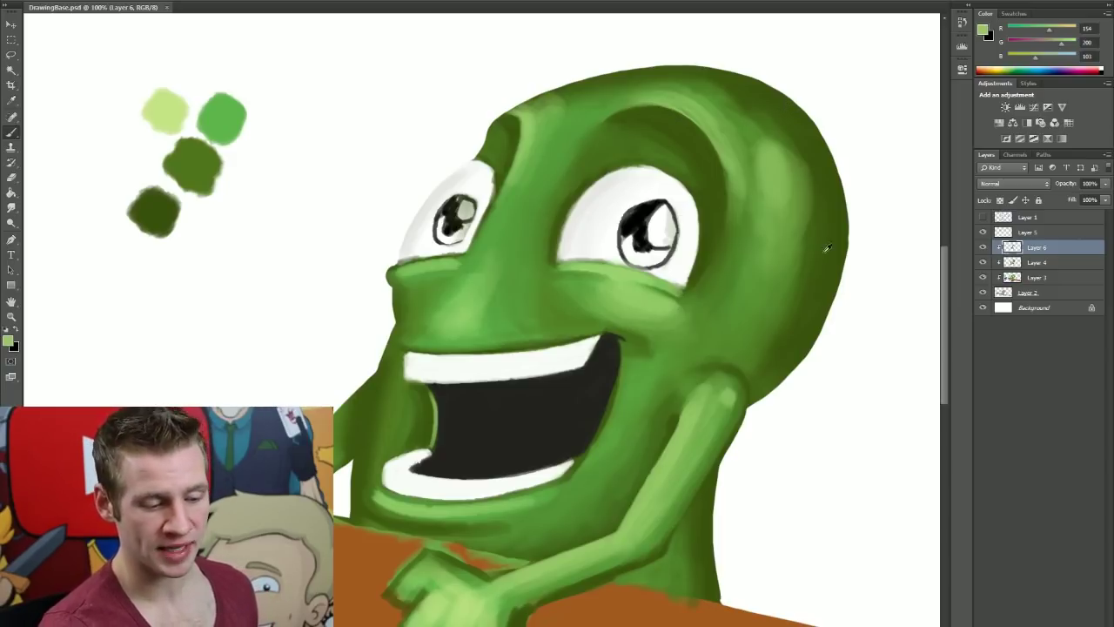
# Step: Brush light green over the head's right side, then create a new Layer 7 above Layer 6
pyautogui.keyDown('alt'); pyautogui.click(782, 131); pyautogui.keyUp('alt')
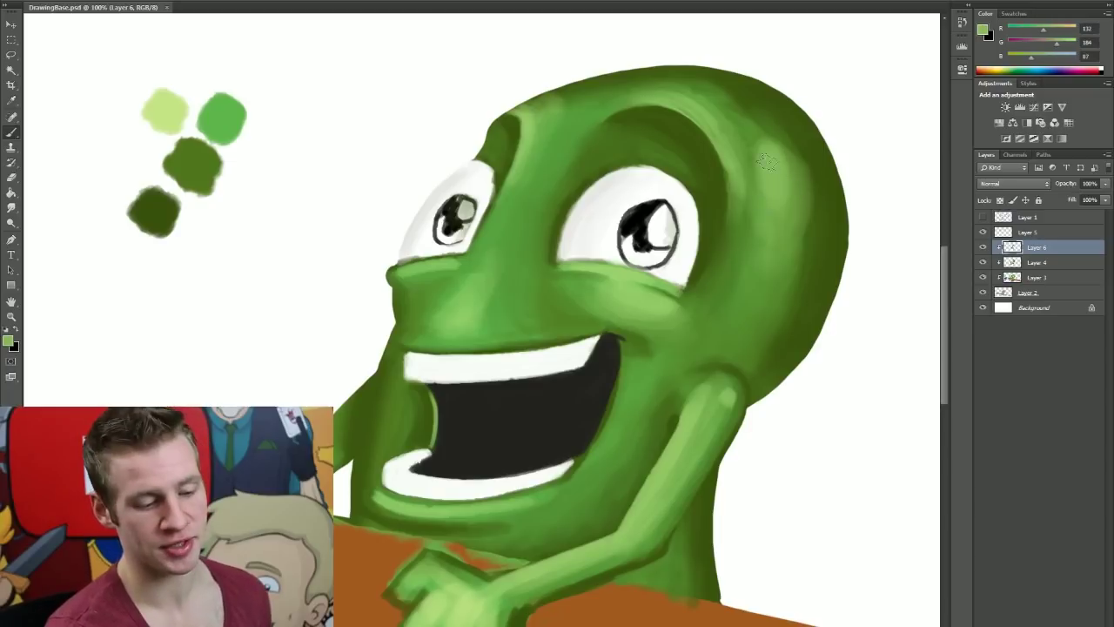
pyautogui.moveTo(722, 195)
pyautogui.mouseDown()
pyautogui.moveTo(818, 174)
pyautogui.moveTo(731, 253)
pyautogui.mouseUp()
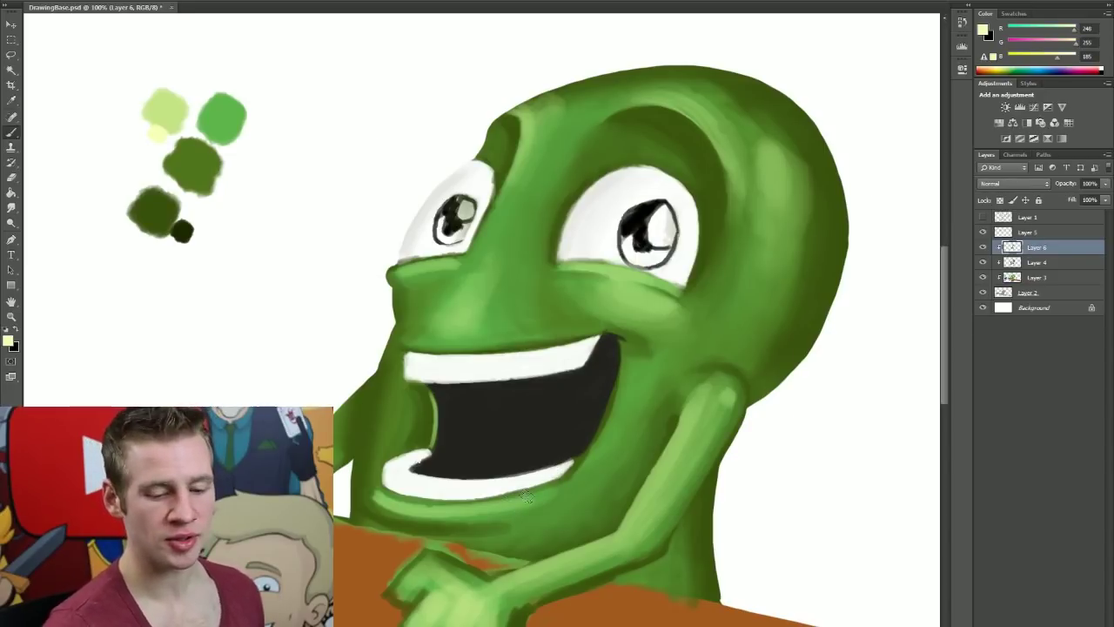
pyautogui.hotkey('ctrl', 'shift', 'alt', 'n')
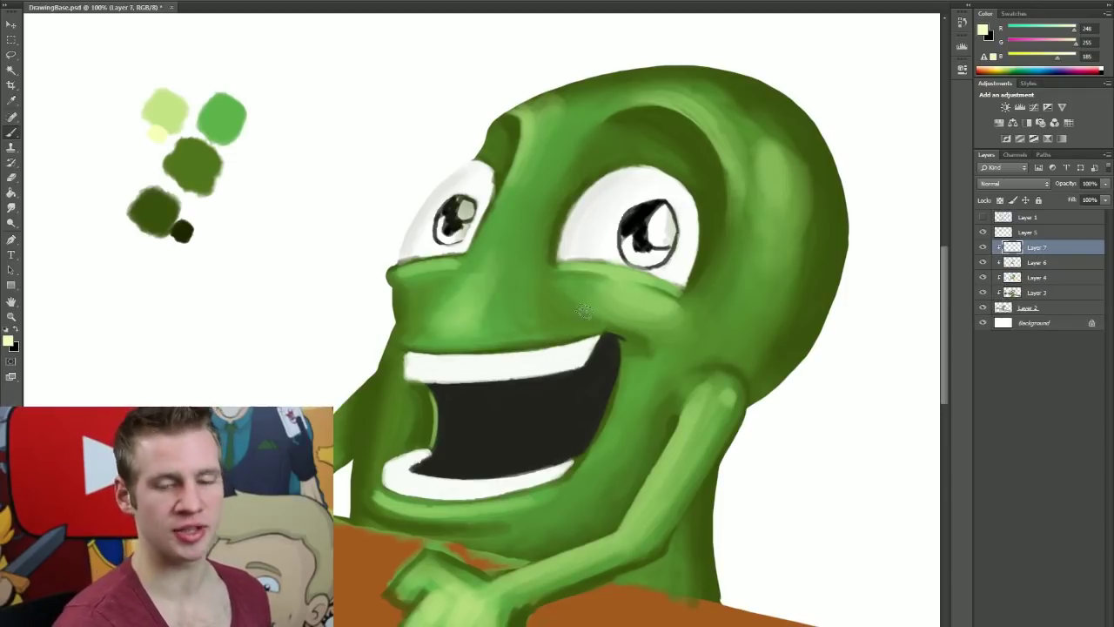
# Step: Pick the pale yellow highlight colour and dab a glint along the right eye's lower rim on Layer 7
pyautogui.keyDown('alt'); pyautogui.click(452, 224); pyautogui.keyUp('alt')
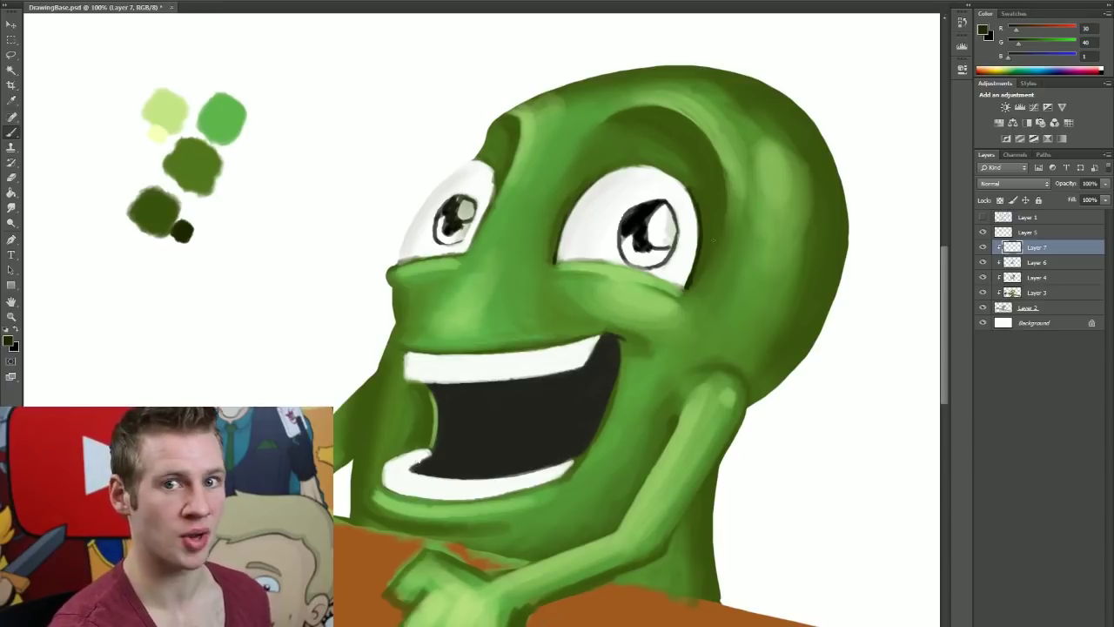
pyautogui.keyDown('alt'); pyautogui.click(595, 287); pyautogui.keyUp('alt')
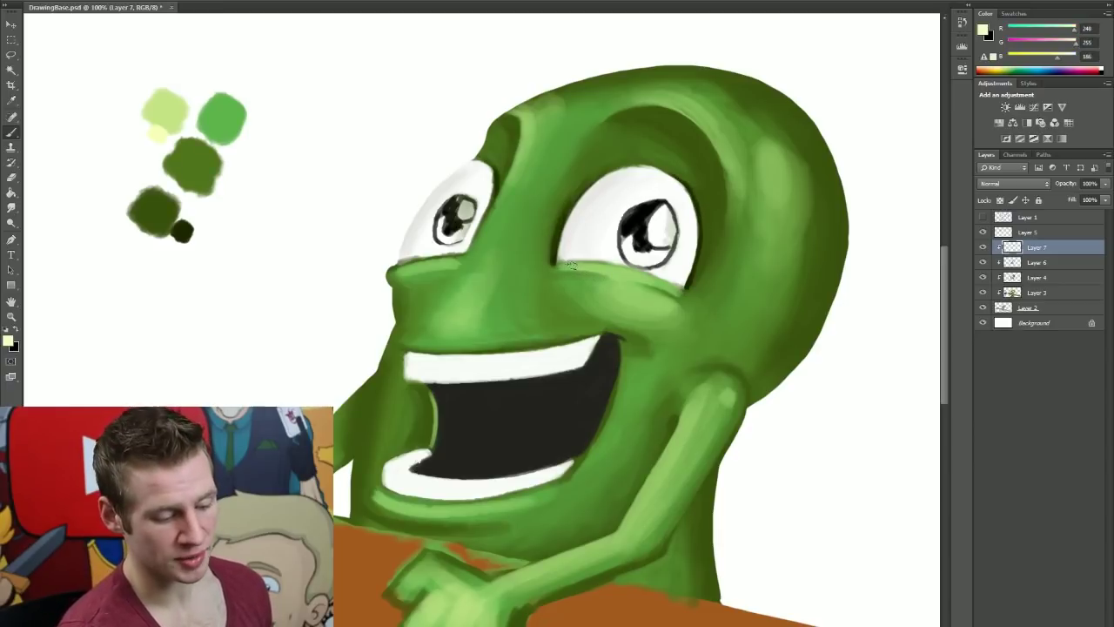
pyautogui.moveTo(575, 263); pyautogui.dragTo(651, 288)
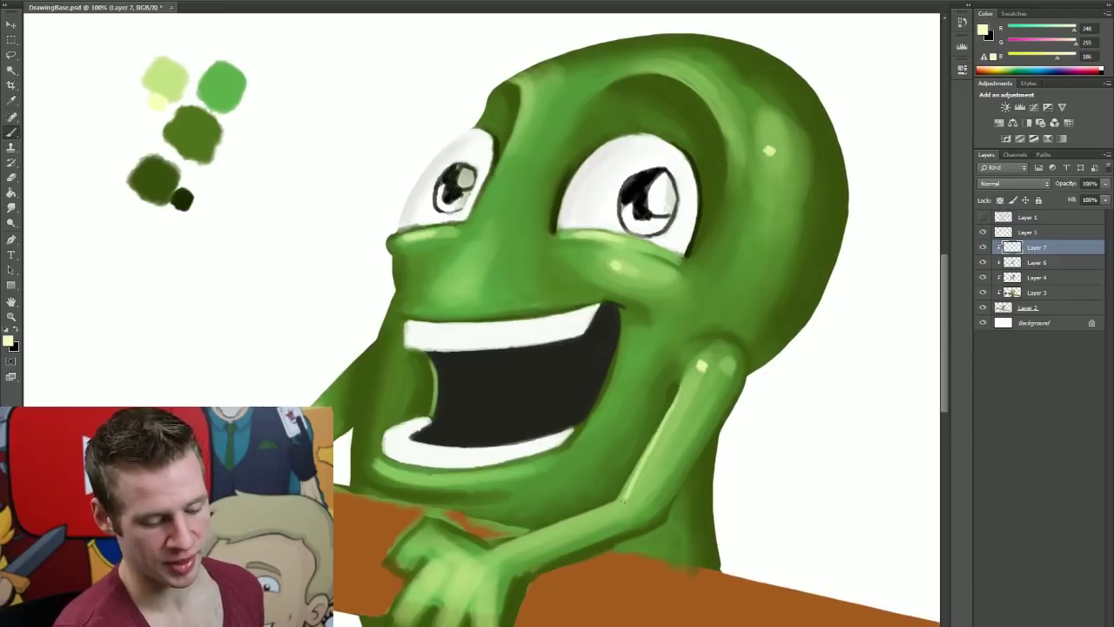
# Step: Paint bright highlight strokes along the arm and forearm edges, undoing and redoing until they fit
pyautogui.hotkey('ctrl', 'z')
pyautogui.moveTo(681, 388); pyautogui.dragTo(621, 498)
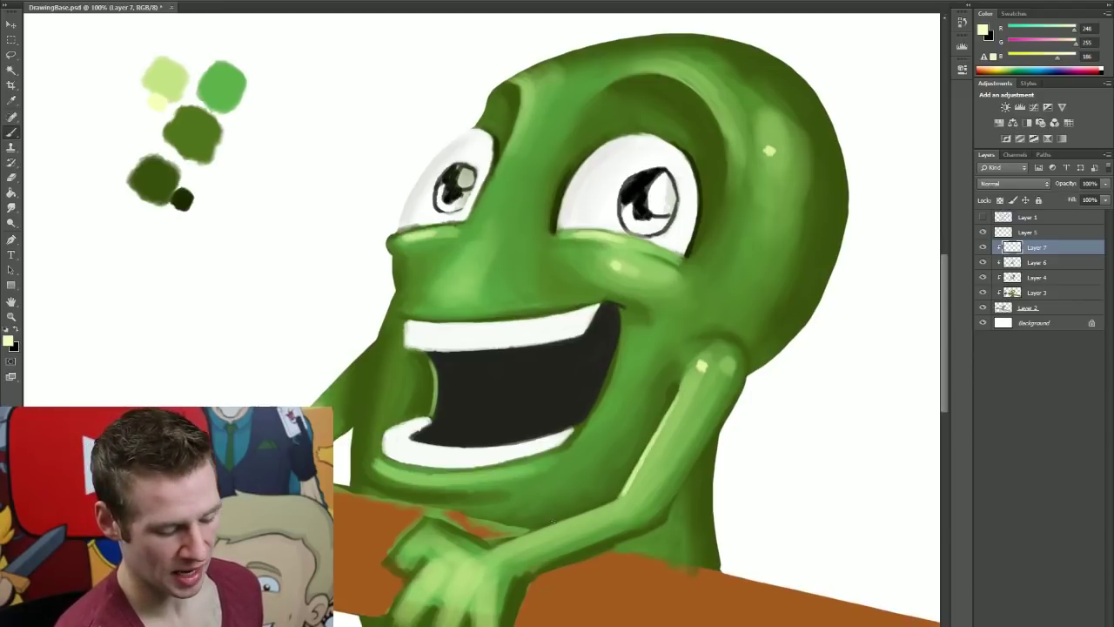
pyautogui.moveTo(496, 544); pyautogui.dragTo(618, 505)
pyautogui.hotkey('ctrl', 'z')
pyautogui.moveTo(498, 545); pyautogui.dragTo(617, 503)
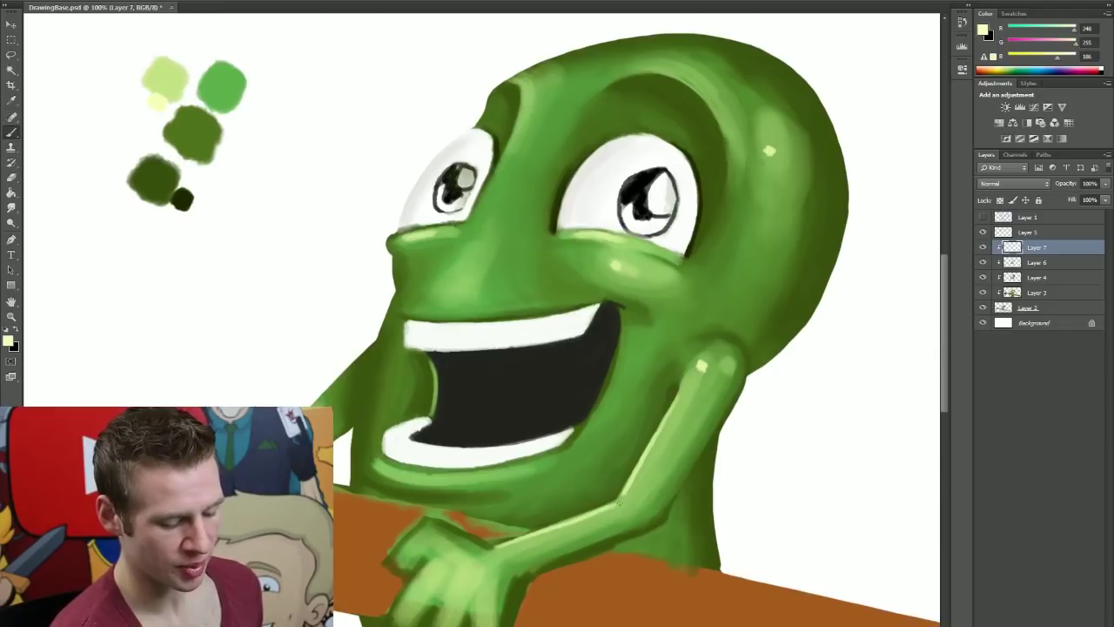
pyautogui.hotkey('ctrl', 'z')
pyautogui.moveTo(496, 545); pyautogui.dragTo(617, 503)
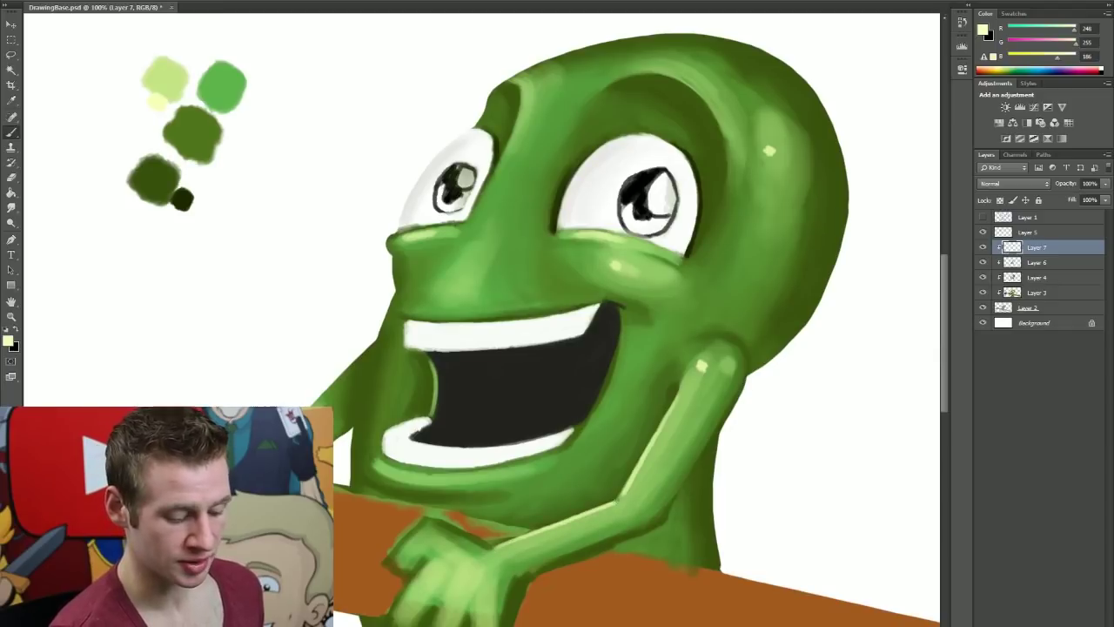
# Step: Sample dark and medium greens from the palette, cheek and mouth corner for further shading
pyautogui.keyDown('alt'); pyautogui.click(603, 309); pyautogui.keyUp('alt')
pyautogui.scroll(1, 604, 309)
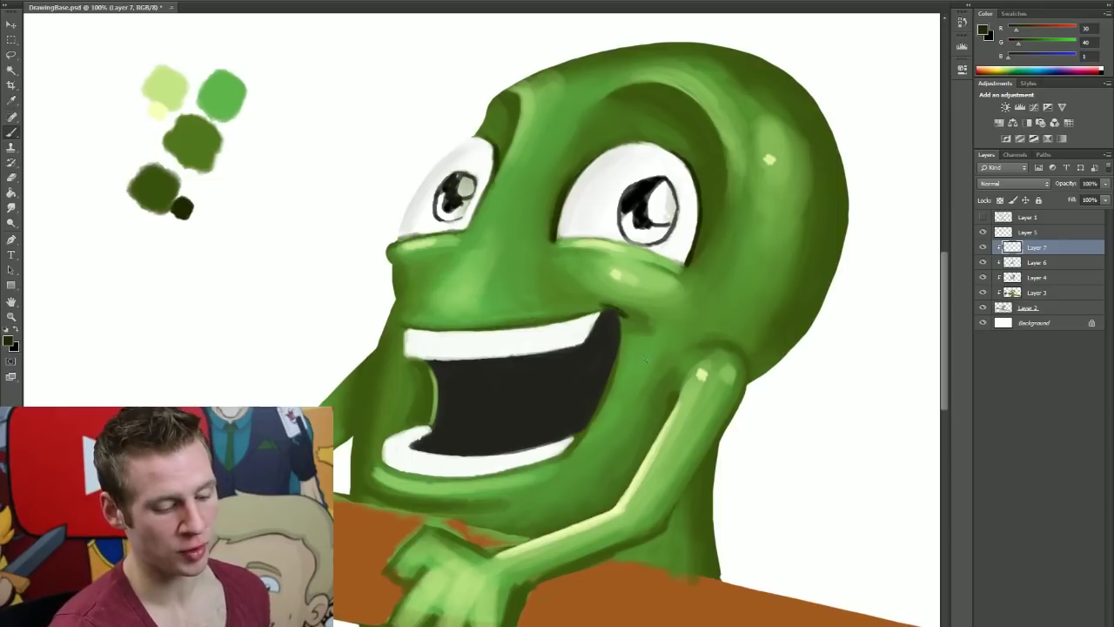
pyautogui.keyDown('alt'); pyautogui.click(631, 319); pyautogui.keyUp('alt')
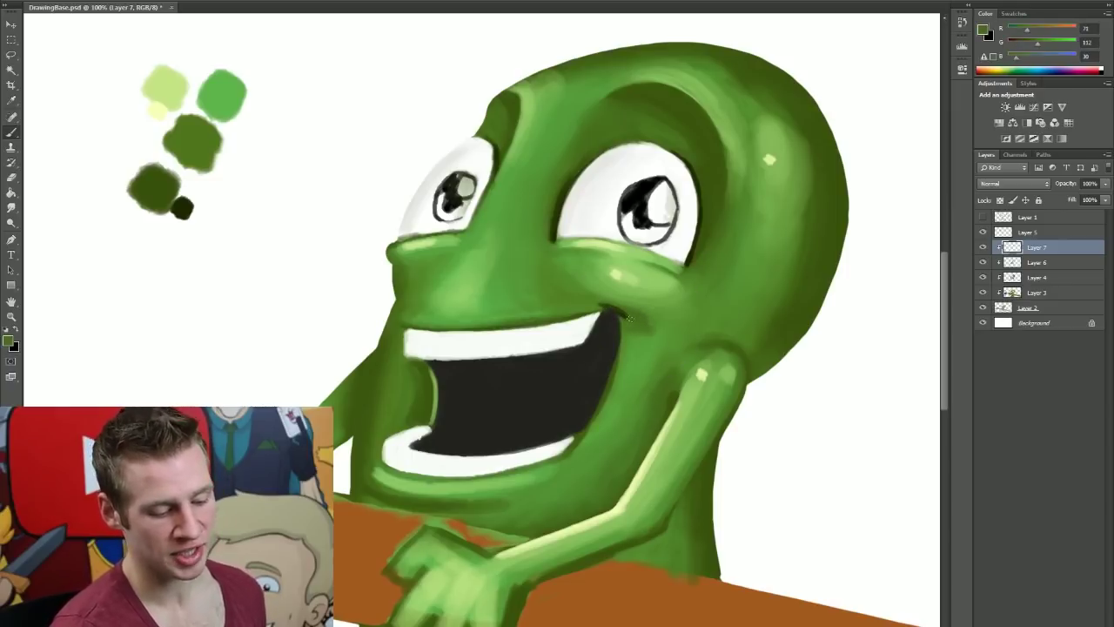
pyautogui.keyDown('alt'); pyautogui.click(598, 297); pyautogui.keyUp('alt')
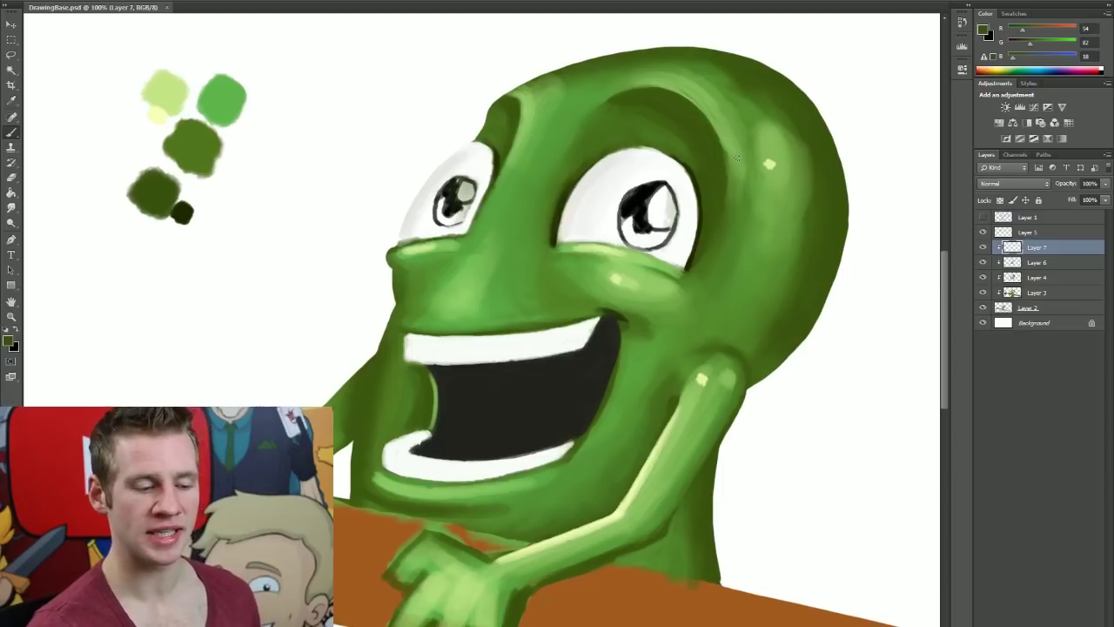
# Step: Paint a thin pale yellow-green rim light along the left edge of the face
pyautogui.keyDown('alt'); pyautogui.click(578, 248); pyautogui.keyUp('alt')
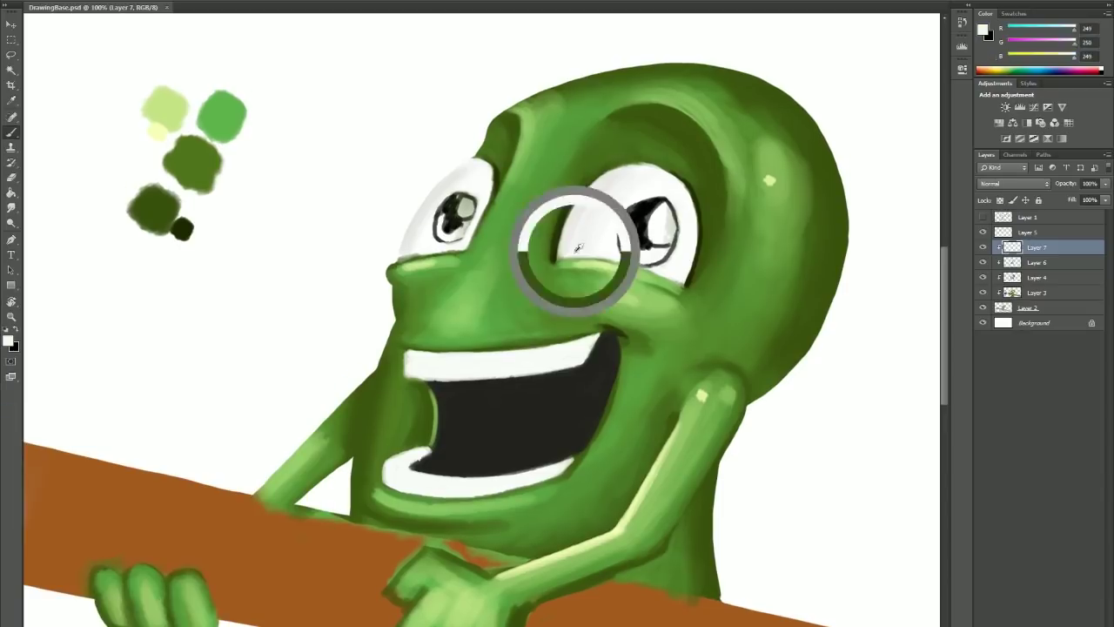
pyautogui.keyDown('alt'); pyautogui.click(653, 299); pyautogui.keyUp('alt')
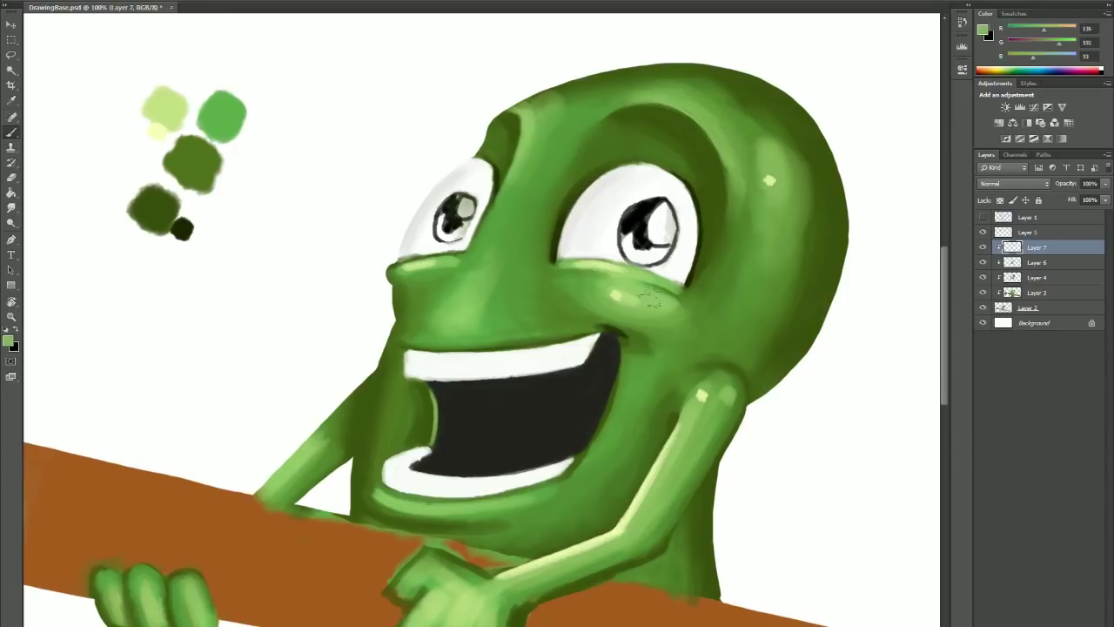
pyautogui.scroll(-3, 370, 448)
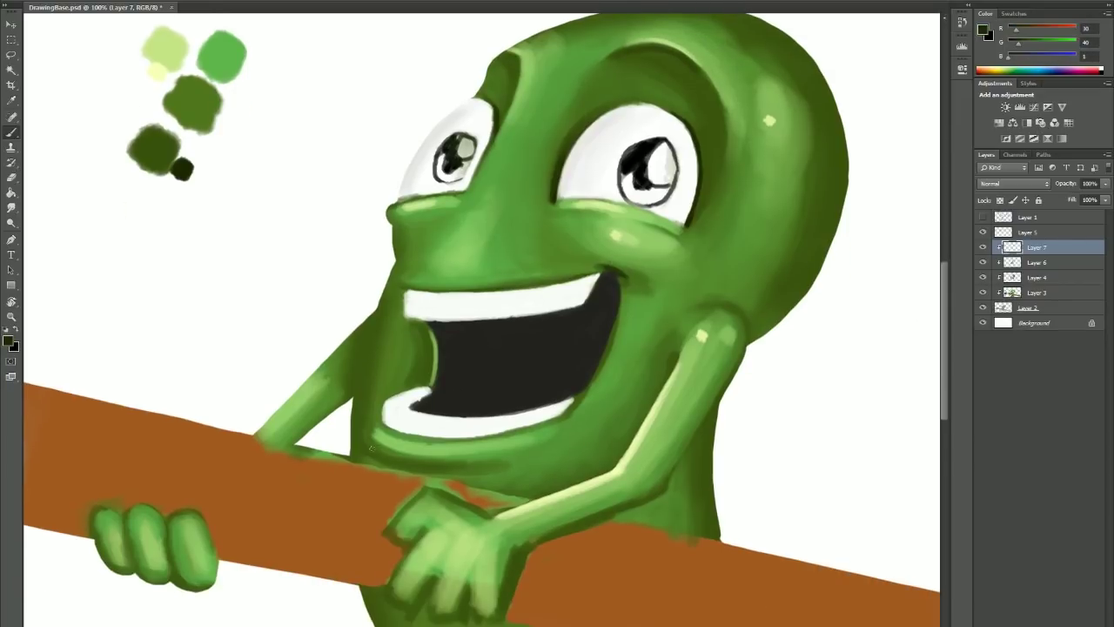
pyautogui.keyDown('alt'); pyautogui.click(409, 444); pyautogui.keyUp('alt')
pyautogui.moveTo(353, 470)
pyautogui.mouseDown()
pyautogui.moveTo(387, 287)
pyautogui.moveTo(352, 468)
pyautogui.mouseUp()
pyautogui.moveTo(399, 259); pyautogui.dragTo(357, 481)
pyautogui.keyDown('alt'); pyautogui.click(432, 241); pyautogui.keyUp('alt')
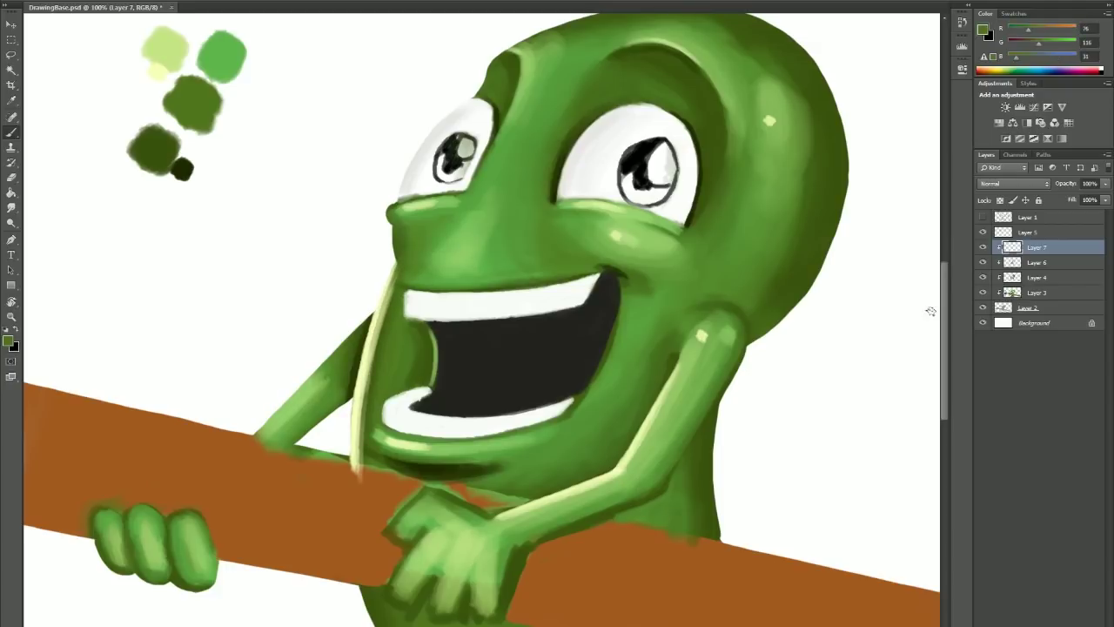
pyautogui.scroll(2, 931, 311)
pyautogui.keyDown('alt'); pyautogui.click(403, 287); pyautogui.keyUp('alt')
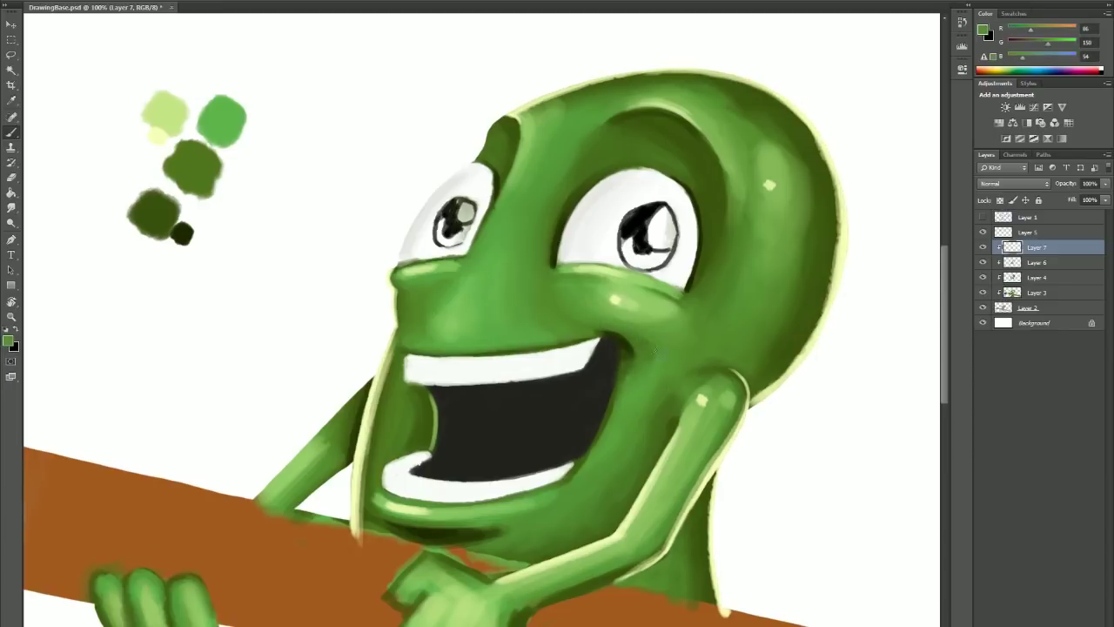
# Step: Paint a dark olive shadow on the belly under the fingers
pyautogui.keyDown('alt'); pyautogui.click(736, 382); pyautogui.keyUp('alt')
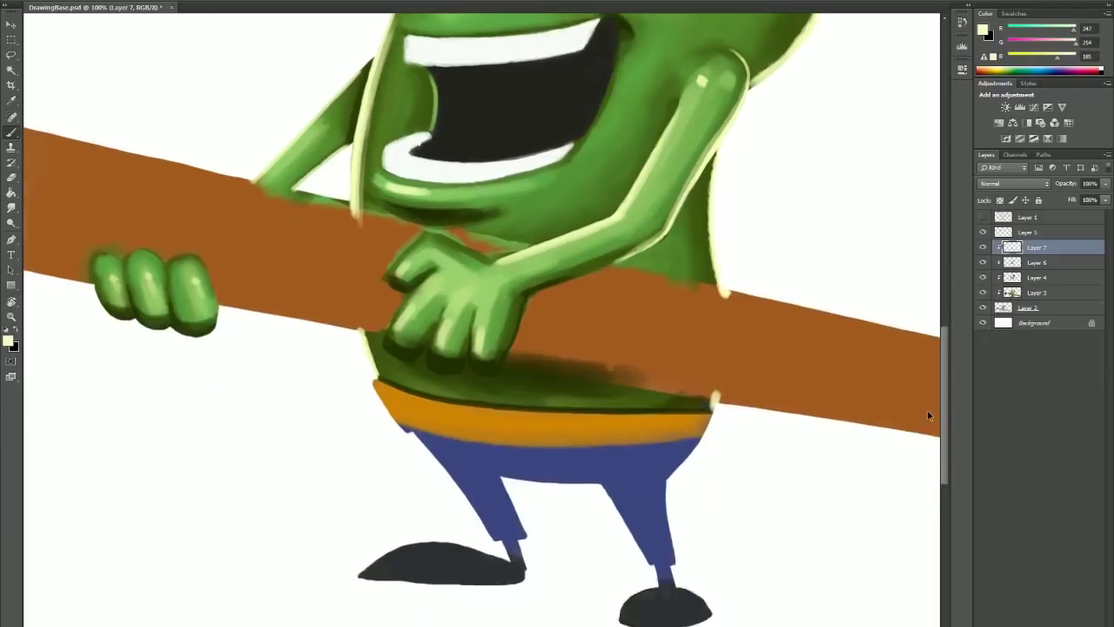
pyautogui.scroll(-5, 660, 424)
pyautogui.keyDown('alt'); pyautogui.click(496, 509); pyautogui.keyUp('alt')
pyautogui.moveTo(497, 509); pyautogui.dragTo(641, 538)
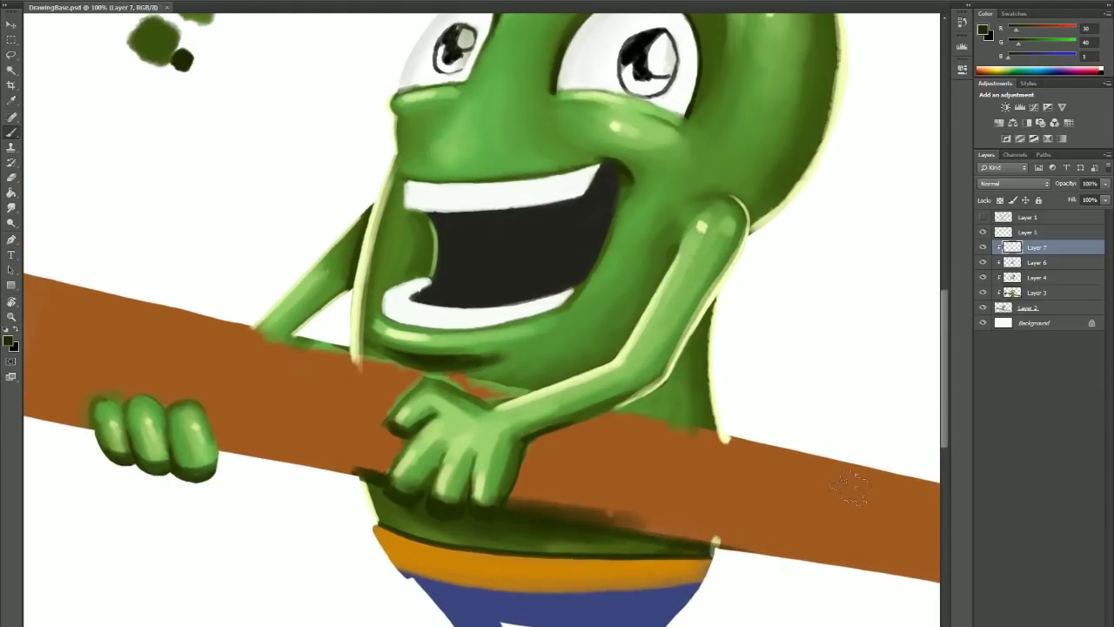